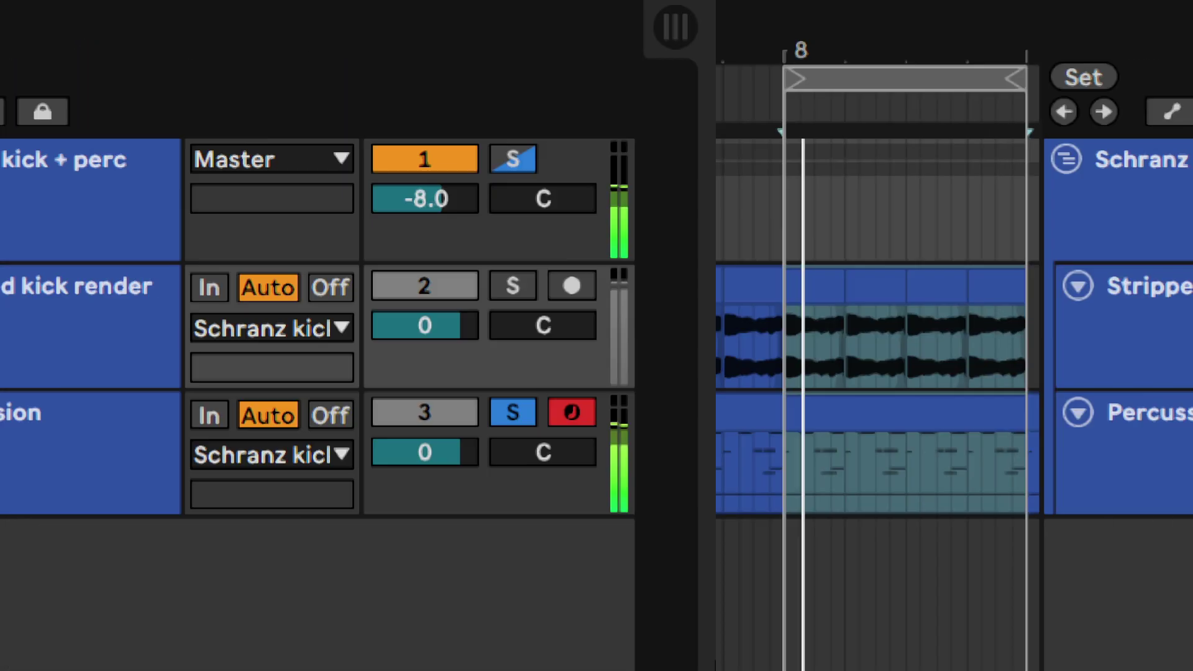
- Solo the kick render track and audition the cabasa, crash, snare and shaker samples in the percussion rack
left_click(512, 286)
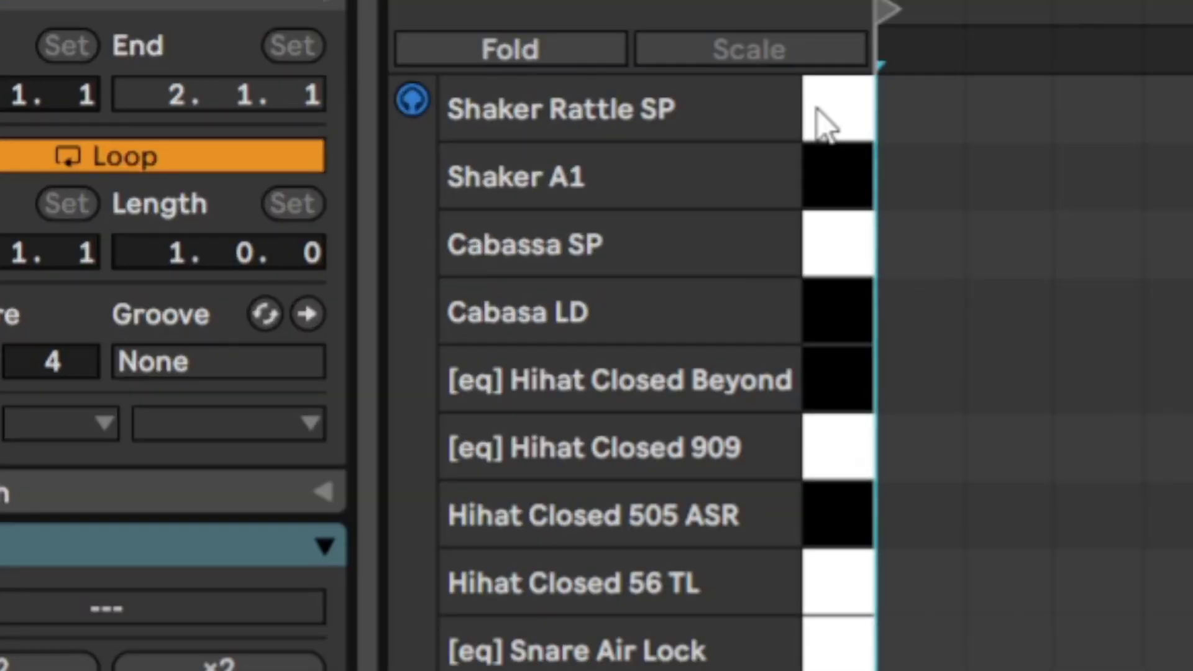
left_click(833, 256)
left_click(844, 373)
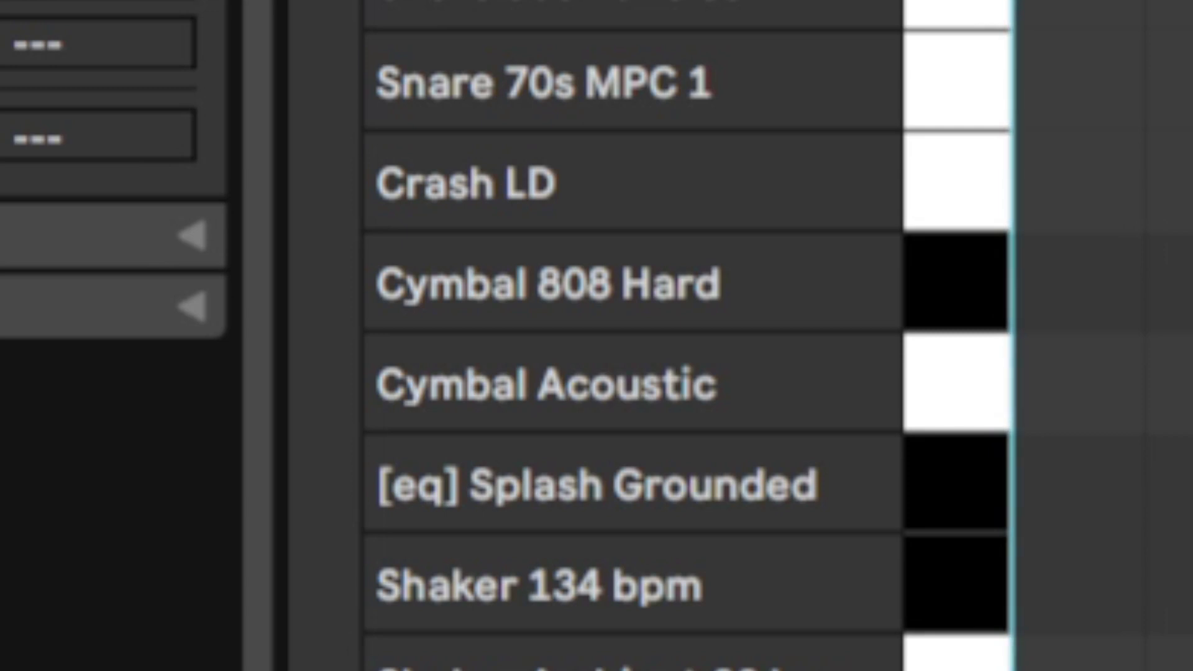
left_click(989, 205)
left_click(979, 410)
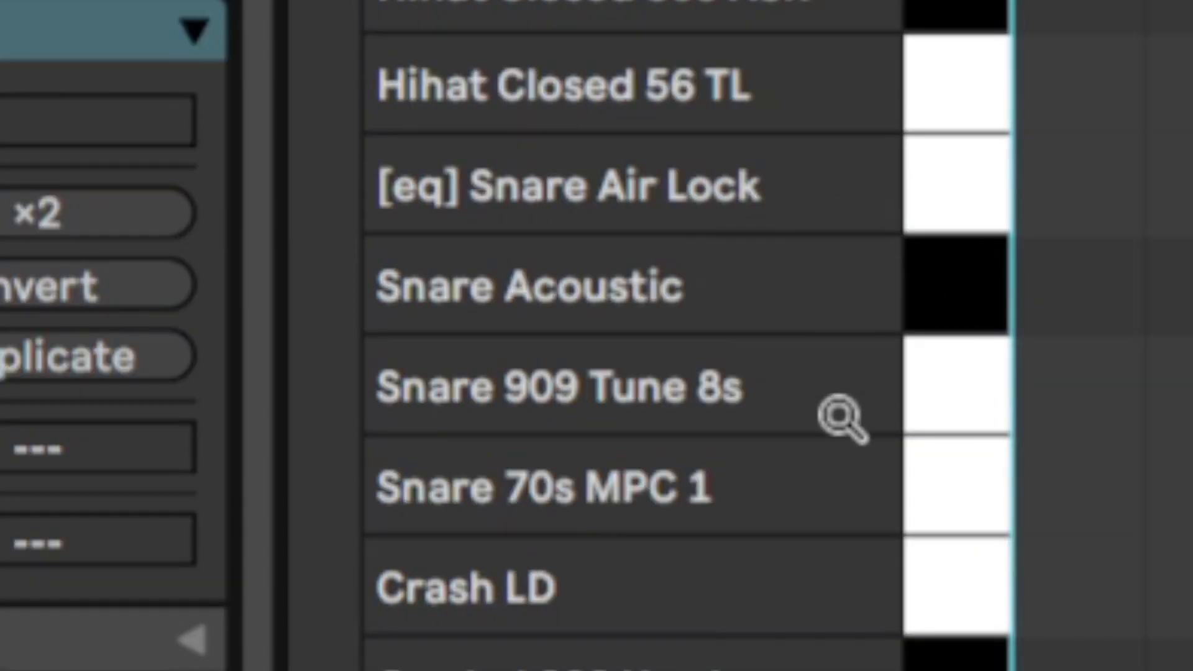
left_click(838, 415)
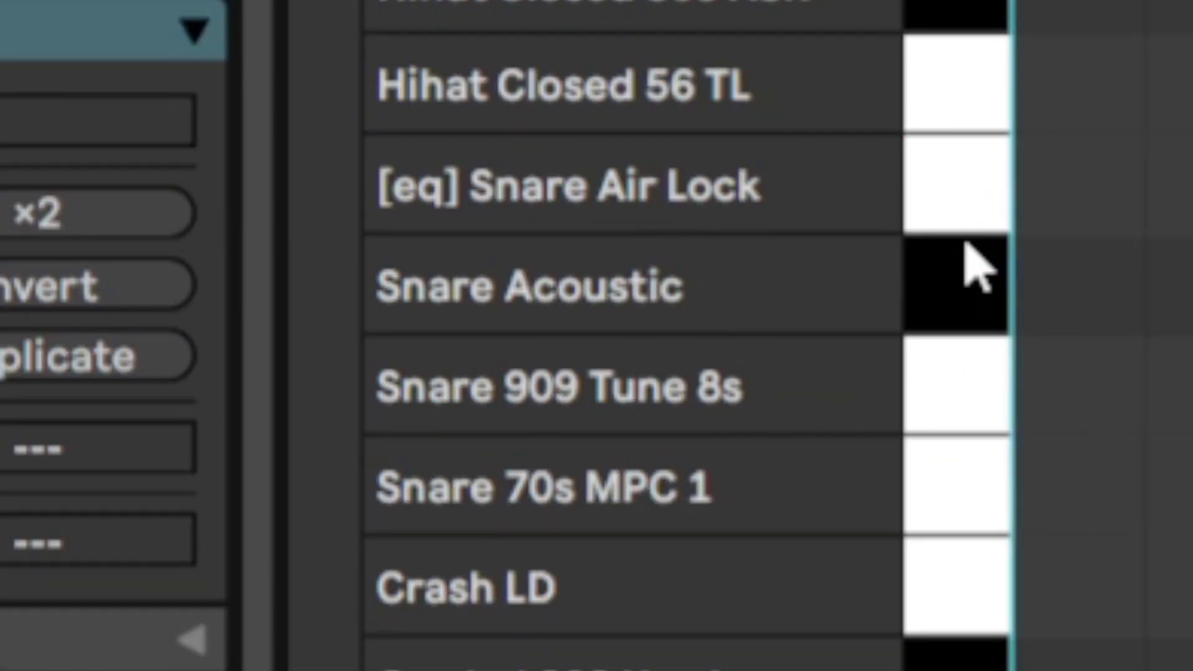
left_click(949, 385)
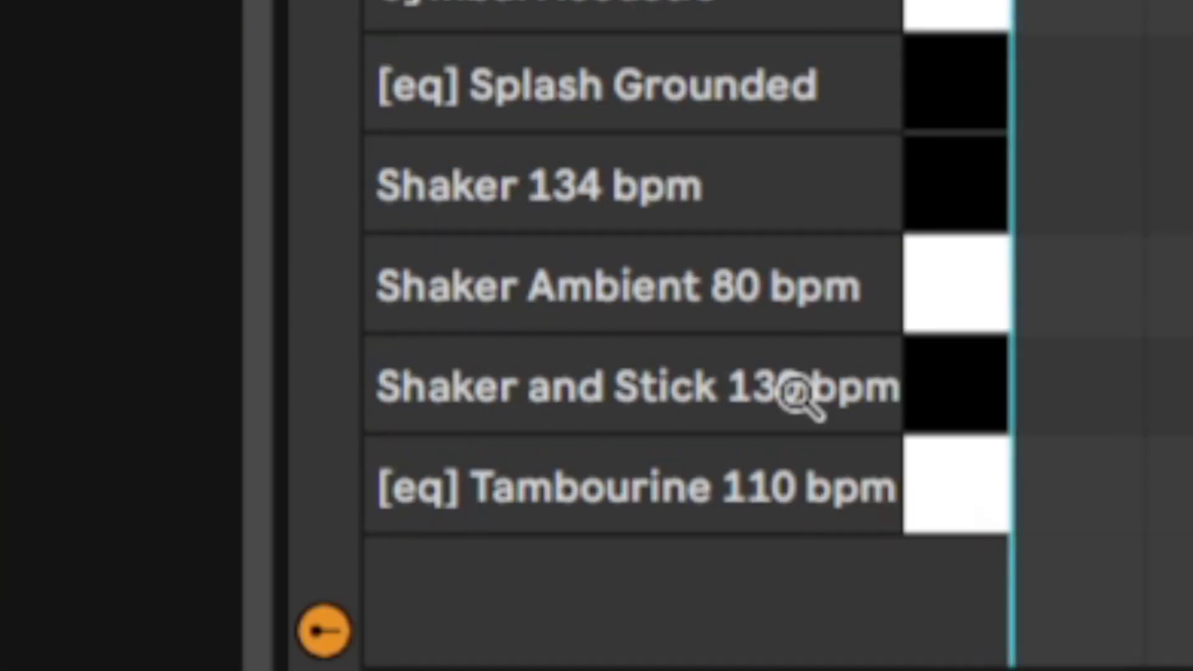
left_click(784, 391)
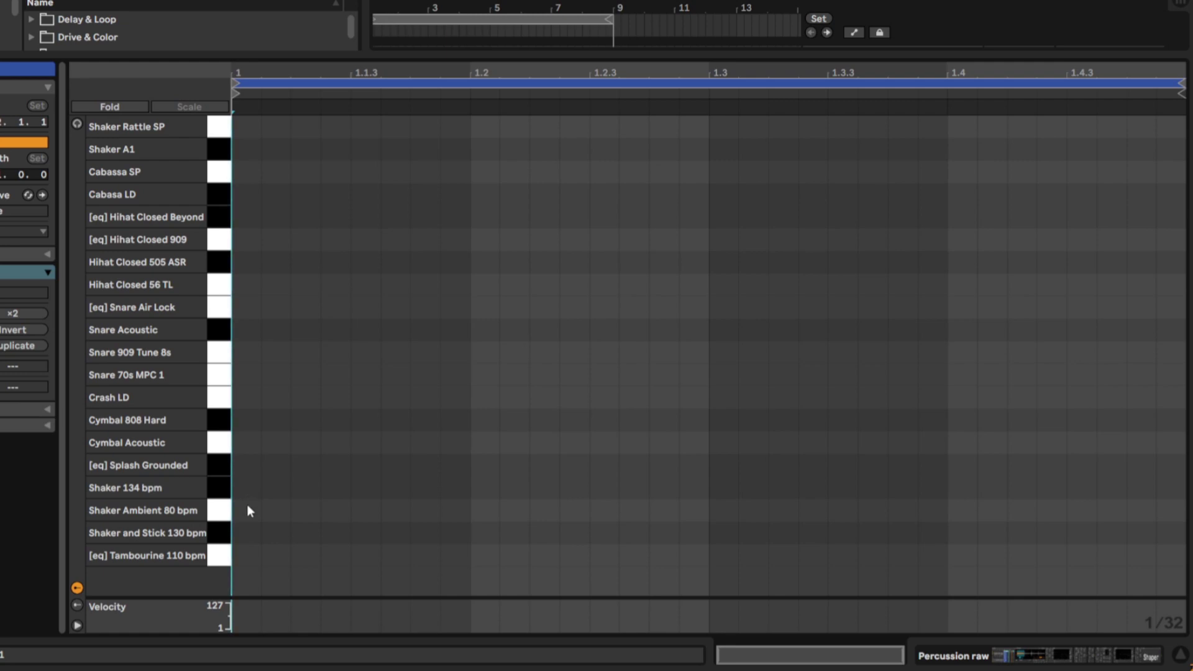
- Draw a quarter-note Shaker Ambient 80 bpm note at the bar's start, start playback, and duplicate the note across all four beats
left_click_drag(242, 518, 474, 516)
key("space")
key("ctrl+d")
key("ctrl+d")
key("ctrl+d")
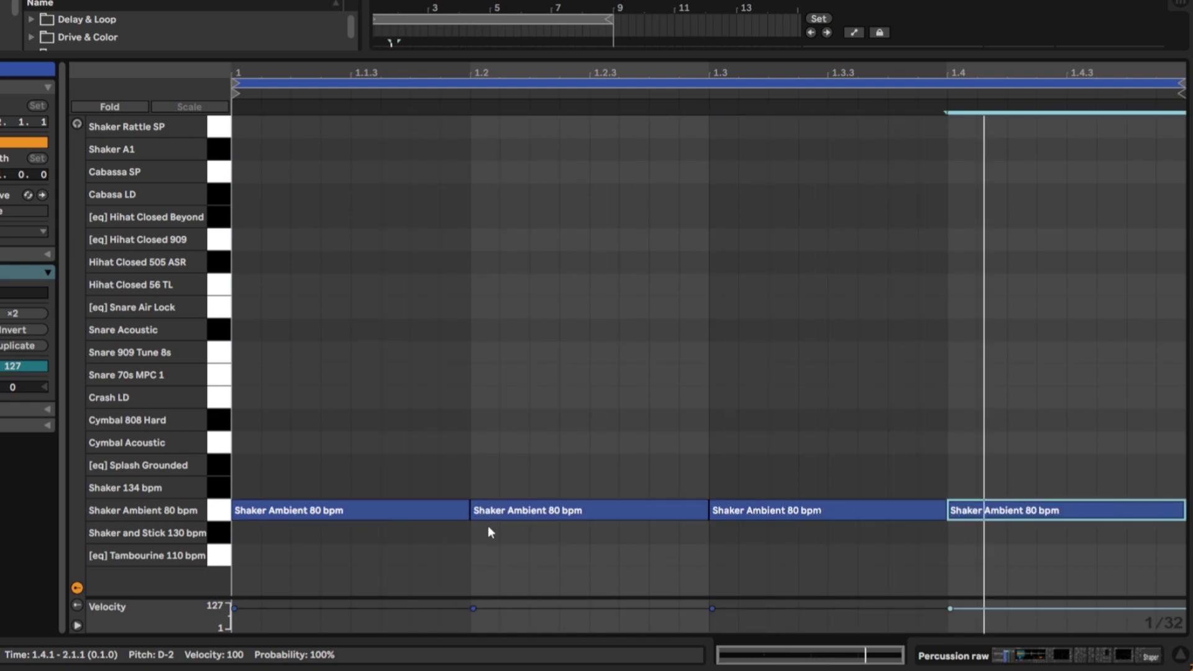
- Move all four notes up through Shaker 134 bpm to the [eq] Splash Grounded lane
key("ctrl+a")
key("Up")
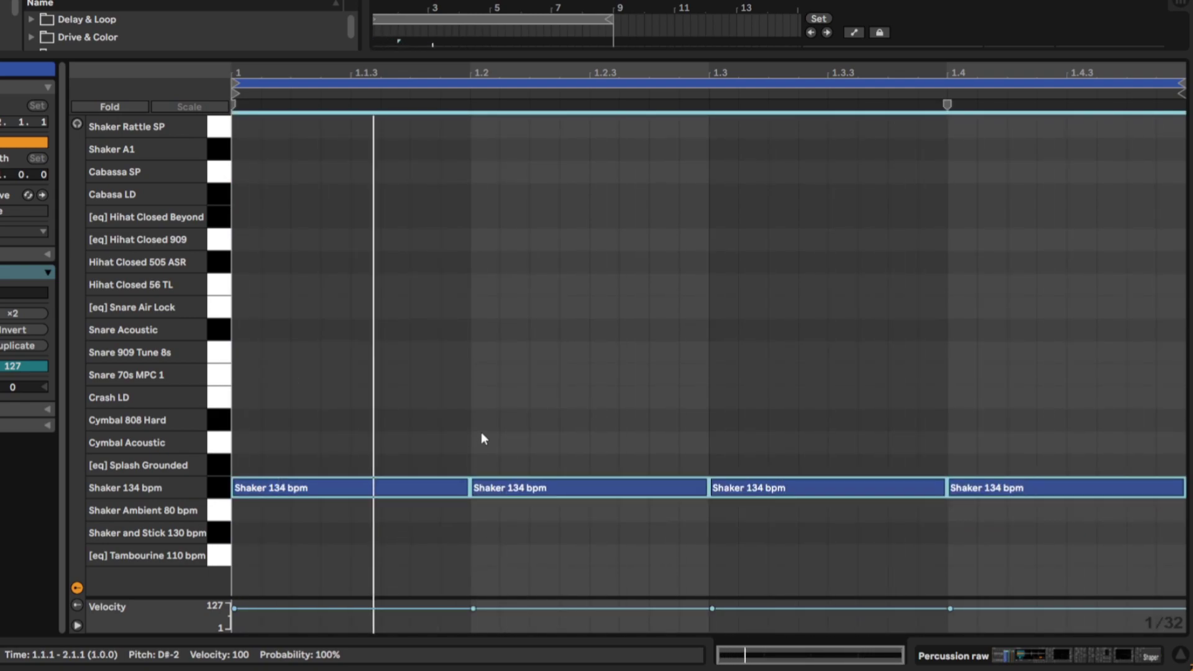
key("Up")
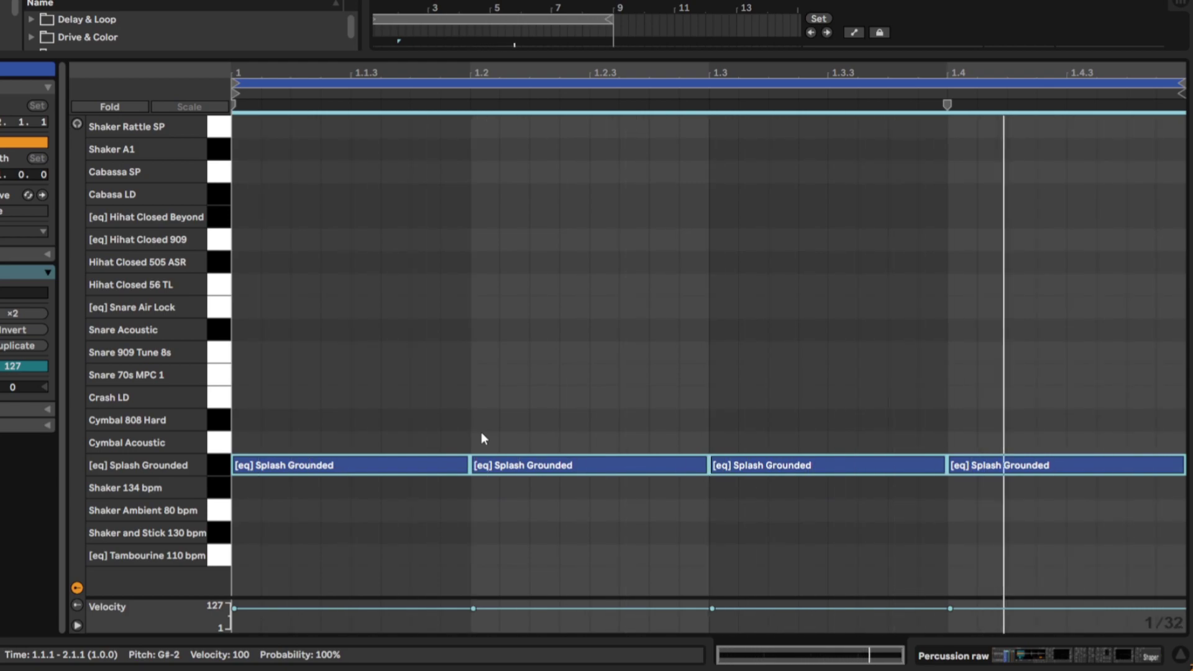
- Copy the four Splash Grounded notes to the lanes below, try the shaker samples, and place the copies on [eq] Tambourine 110 bpm
key("alt+Down")
key("Down")
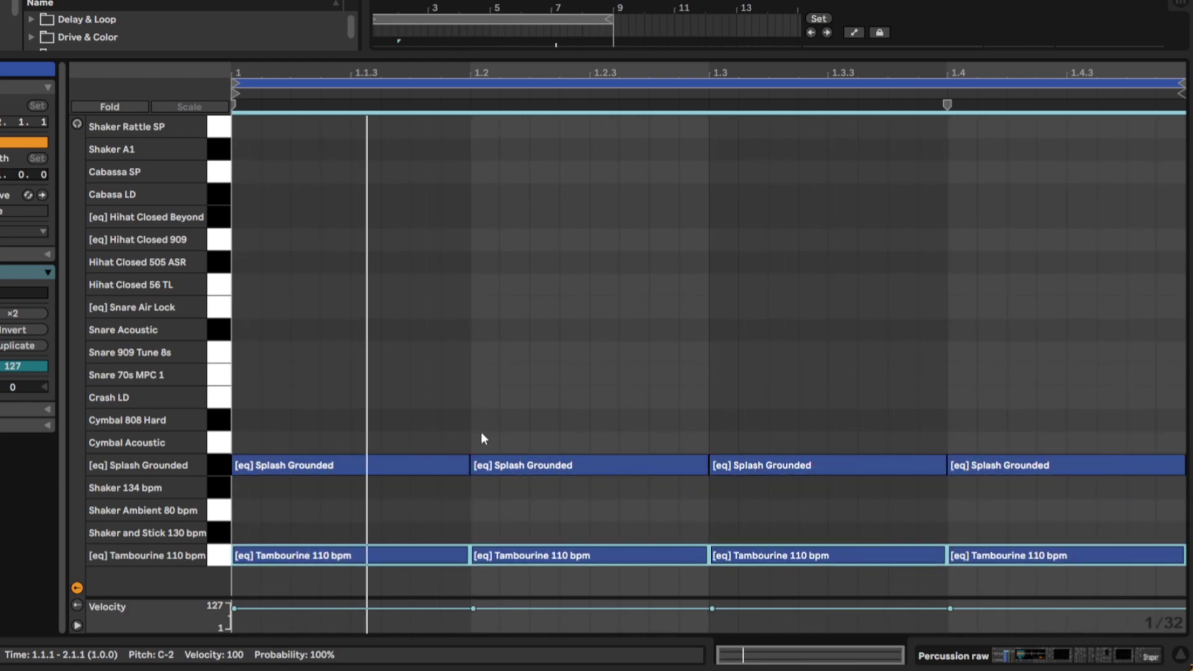
key("Up")
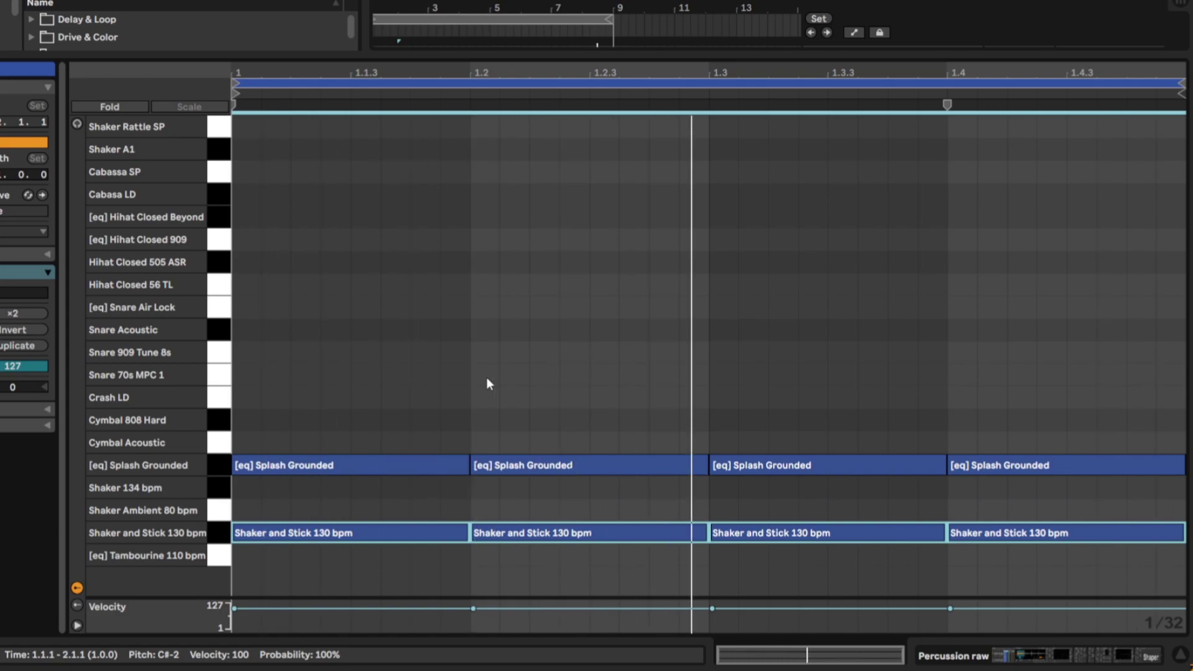
key("Up")
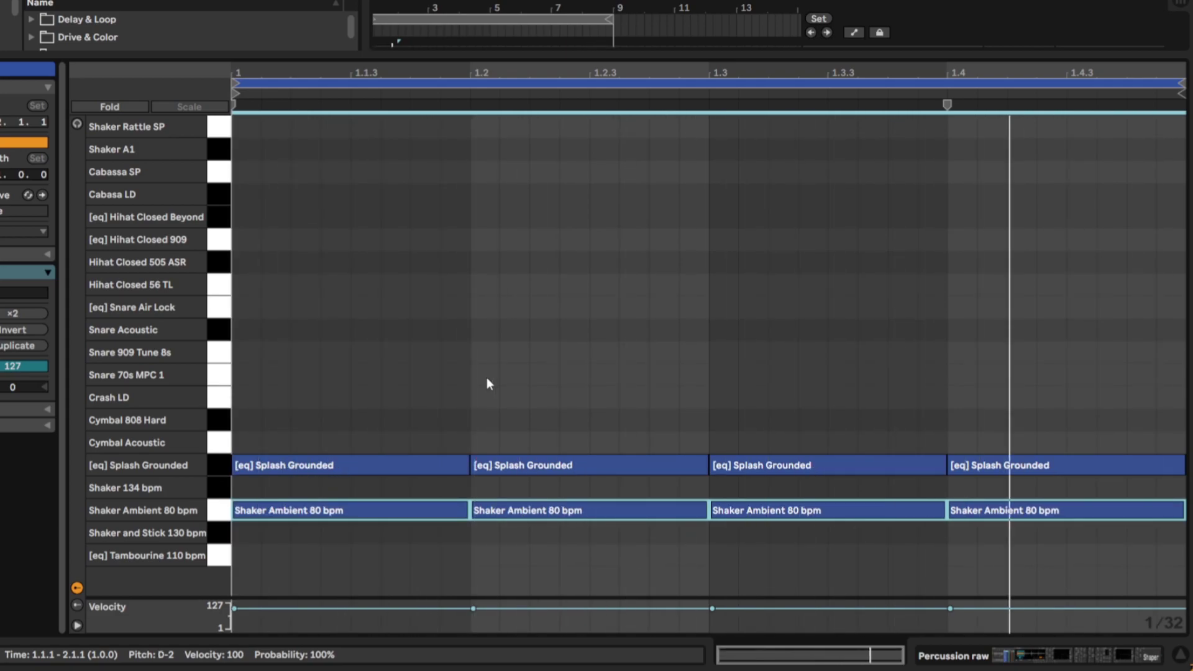
key("Down")
key("Down")
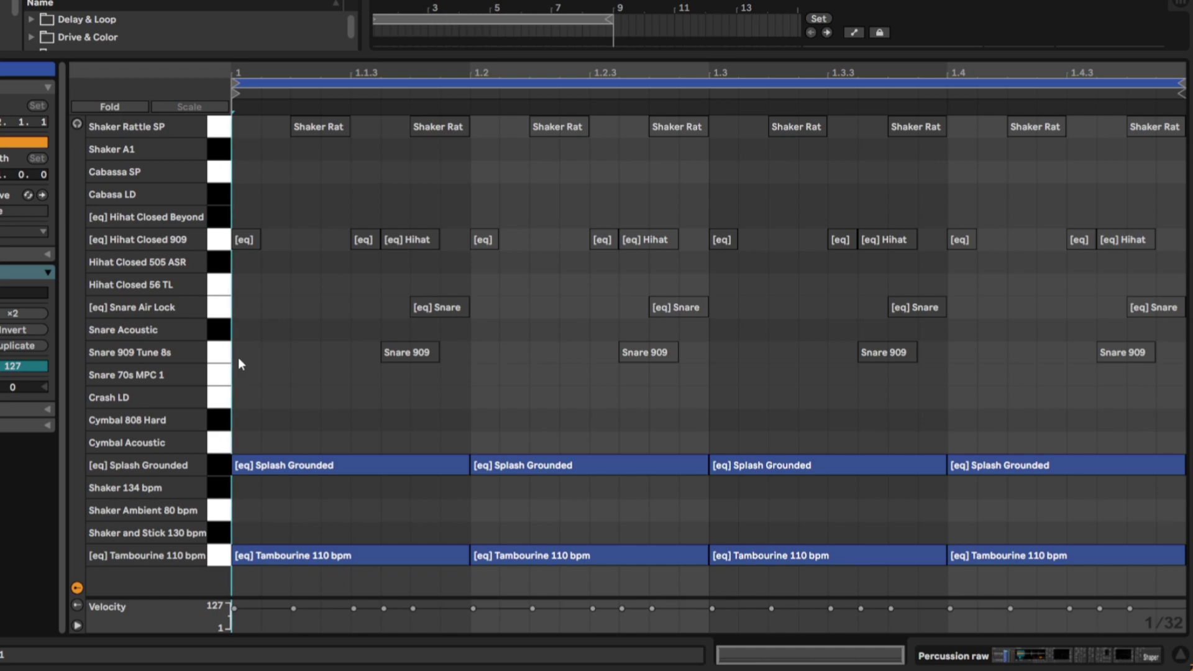
- Play the loop and activate the muted notes of Snare 909 Tune 8s, Snare Air Lock, Hihat Closed 909 and Shaker Rattle SP
key("space")
left_click(220, 360)
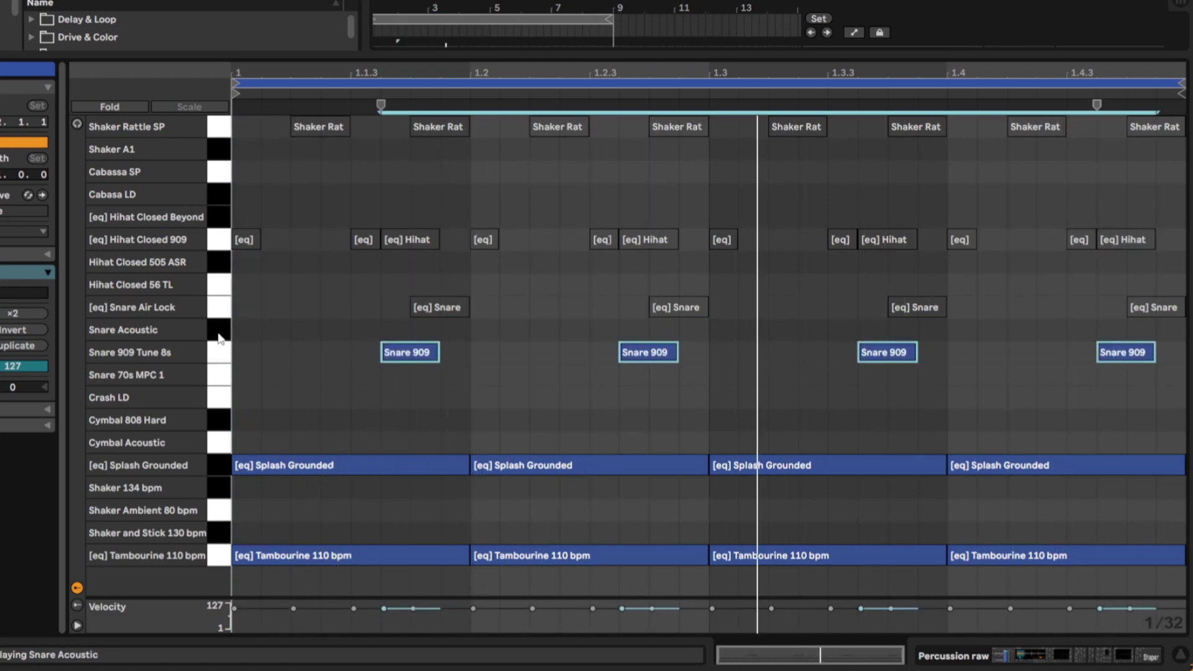
left_click(217, 310)
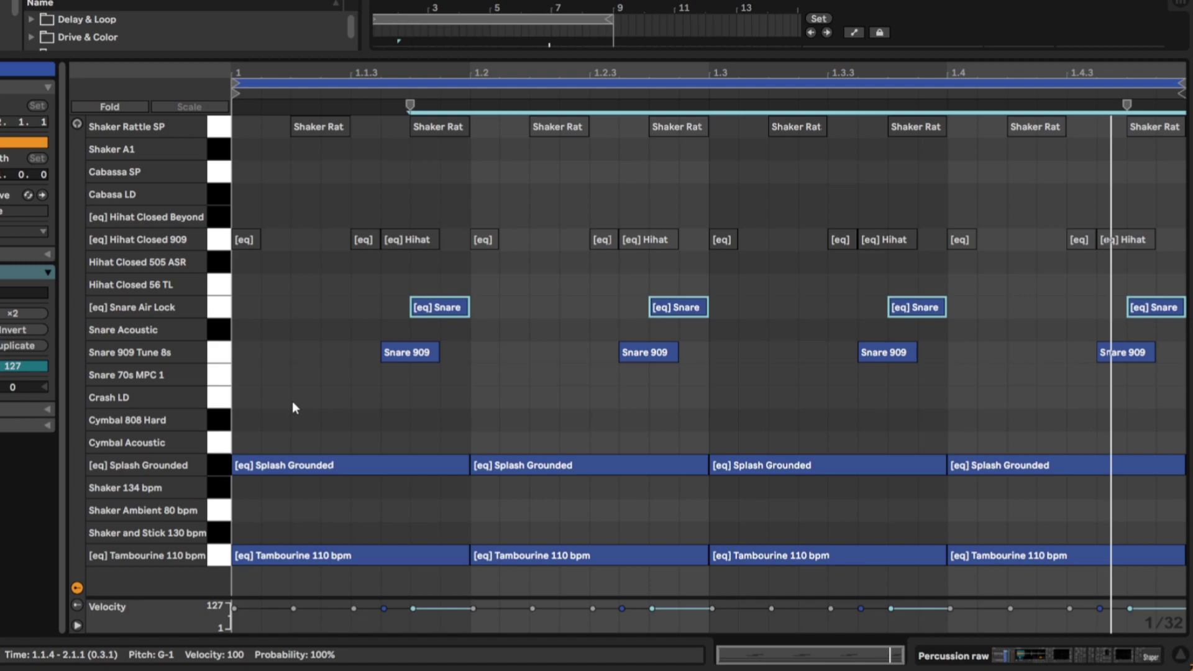
left_click(215, 243)
left_click_drag(216, 250, 209, 133)
left_click(209, 133)
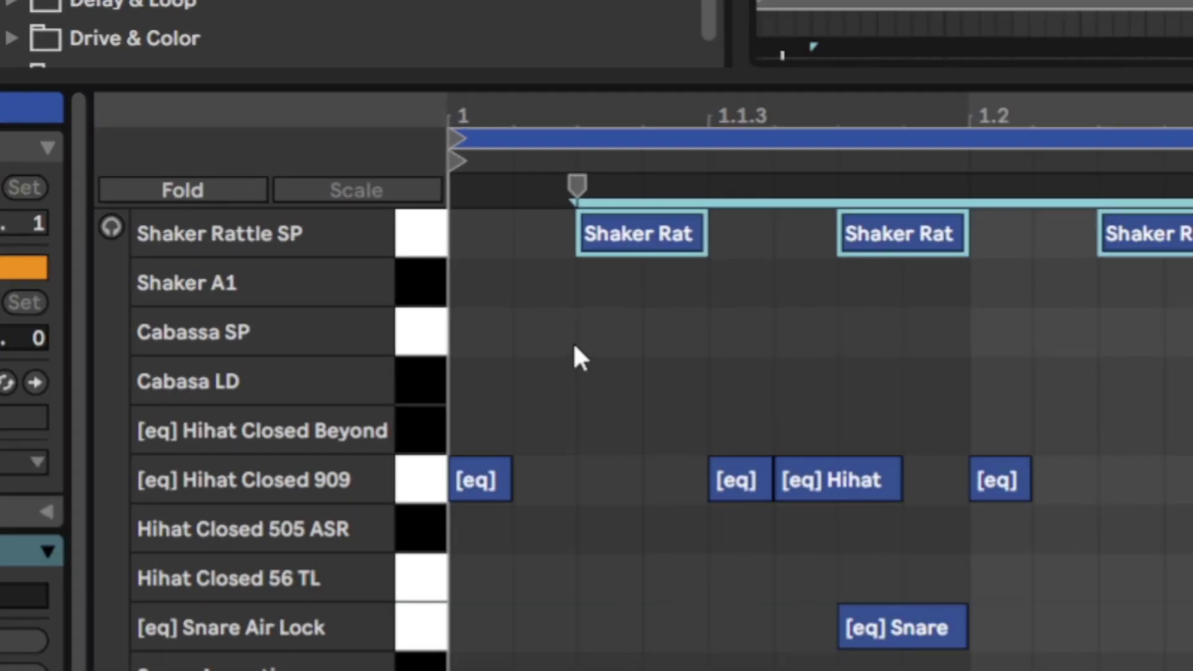
- Layer the Shaker Rattle SP notes with copies on Shaker A1 and the Hihat Closed 909 notes with copies on Hihat Closed Beyond
key("alt+Down")
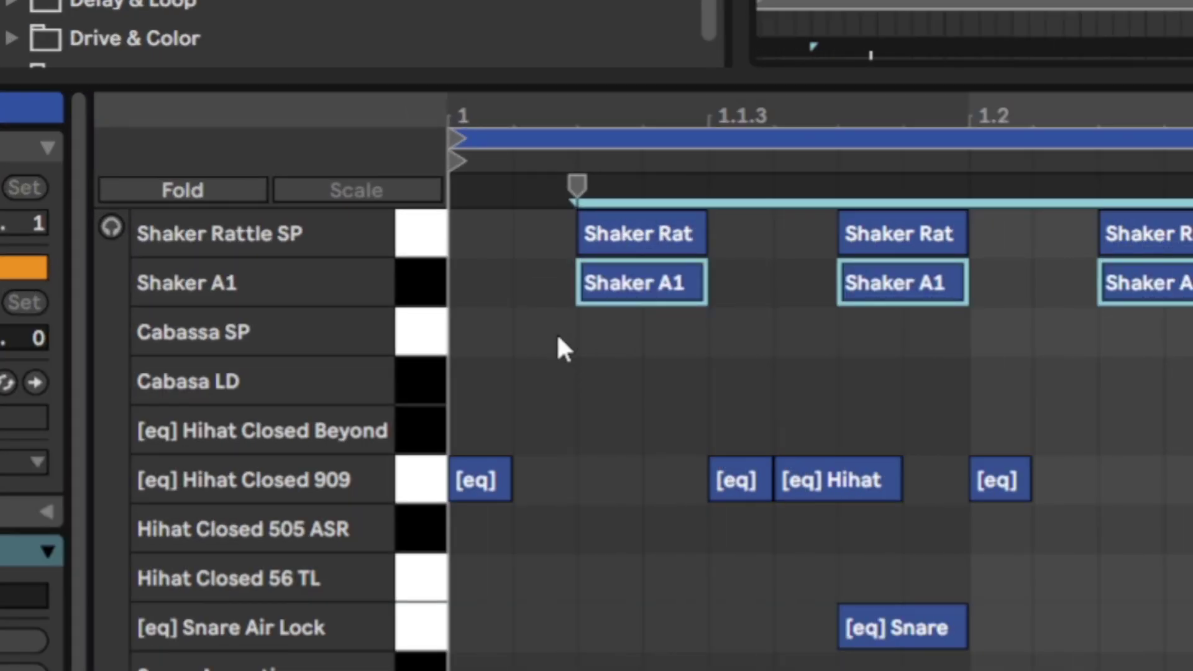
left_click(423, 468)
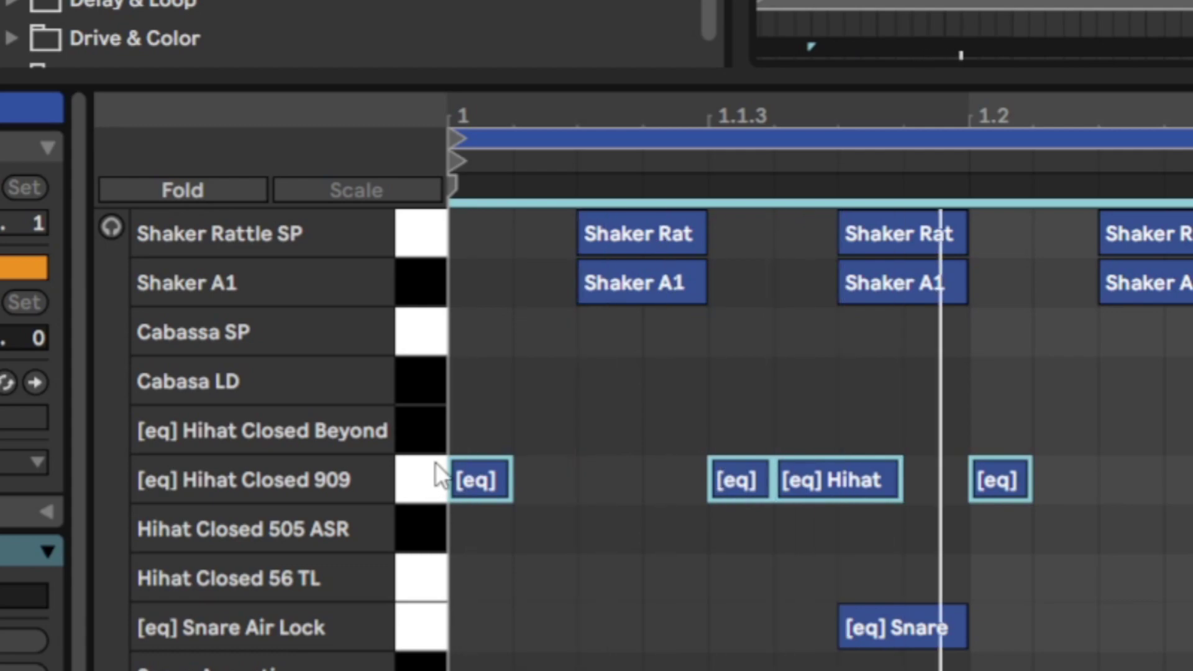
key("alt+Up")
- Deactivate and reactivate the Shaker A1 and Hihat Closed Beyond notes together to compare the loop with and without the layers
left_click(417, 302, "shift")
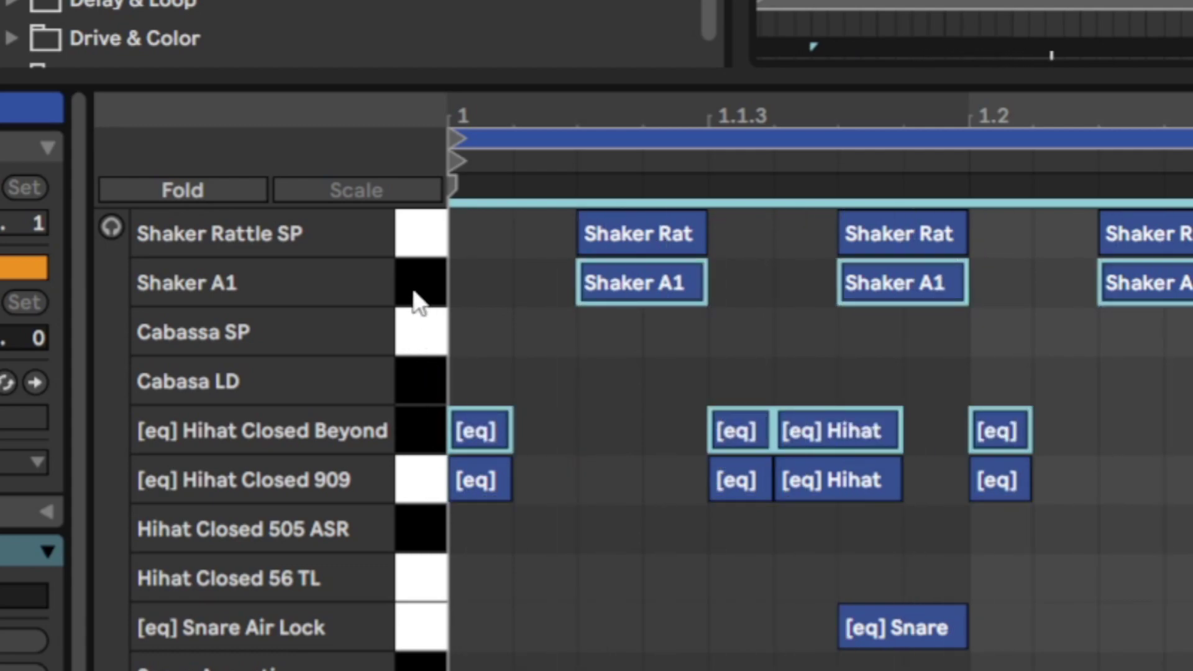
key("0")
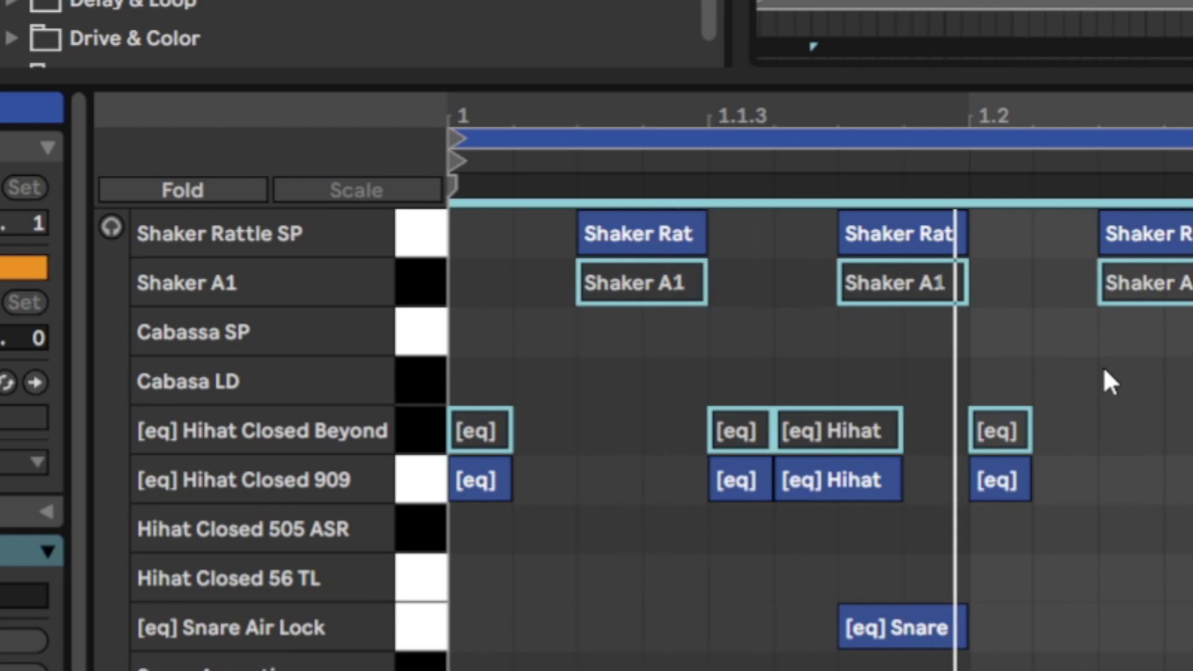
key("0")
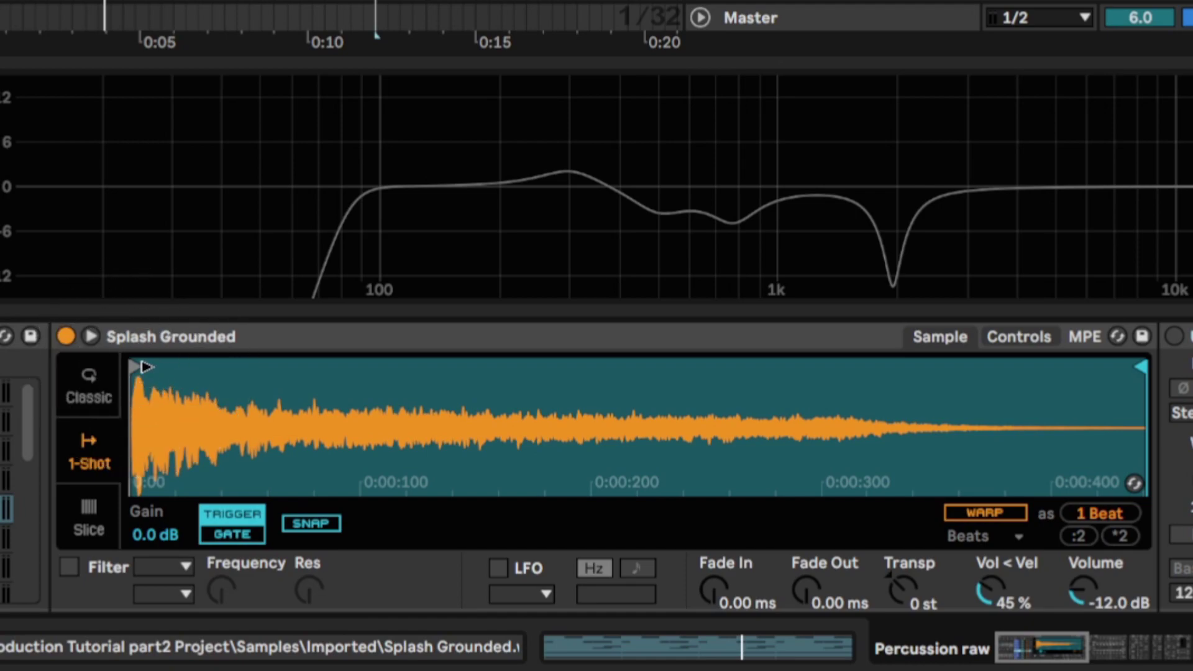
- Compare Classic with 1-Shot mode for the Splash Grounded sample, keep 1-Shot, and trim the sample's end to about 160 ms
mouse_move(137, 367)
left_mouse_down()
mouse_move(442, 367)
mouse_move(133, 366)
left_mouse_up()
left_click(89, 385)
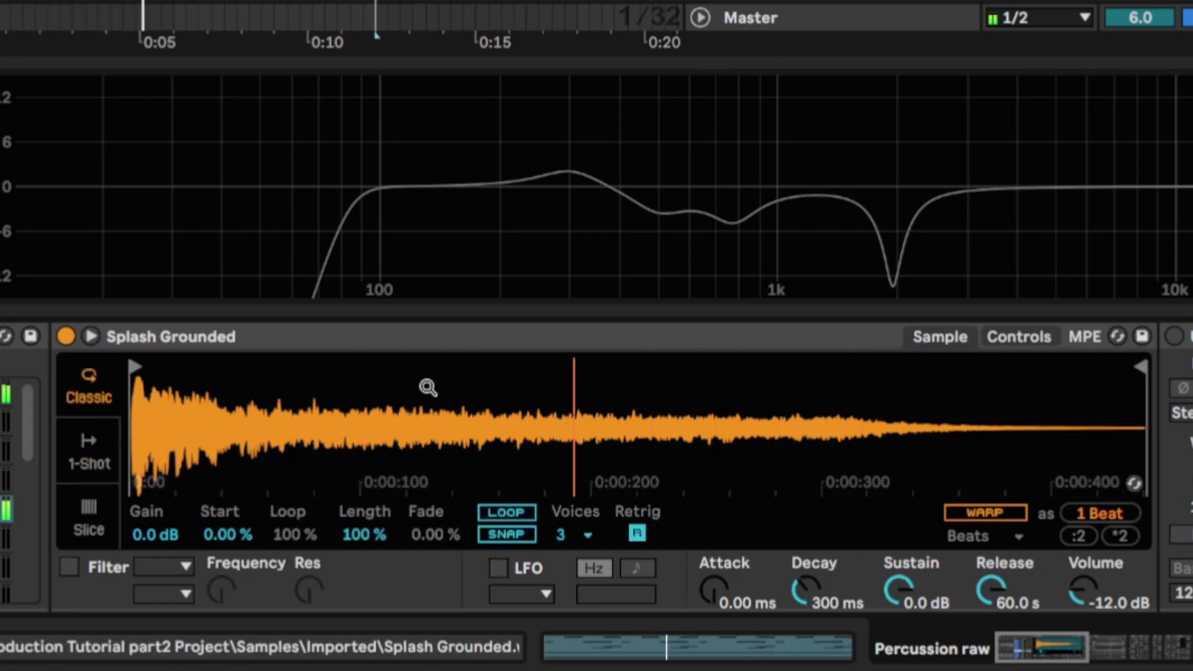
left_click(89, 453)
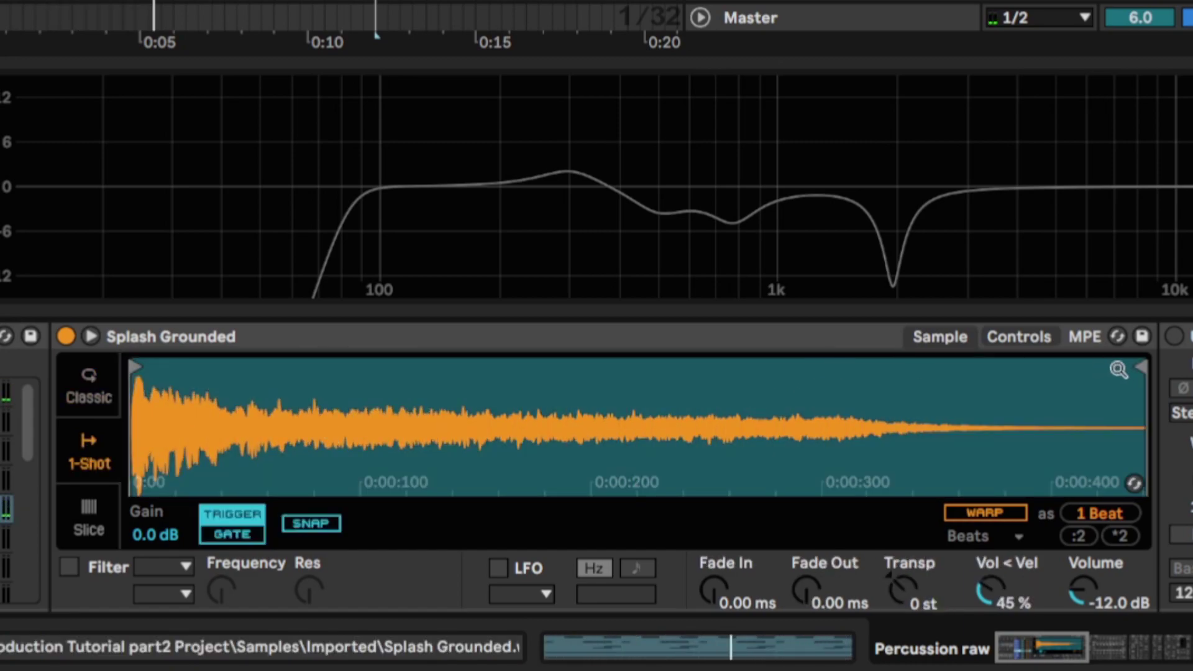
mouse_move(1137, 373)
left_mouse_down()
mouse_move(345, 399)
mouse_move(790, 375)
mouse_move(497, 378)
left_mouse_up()
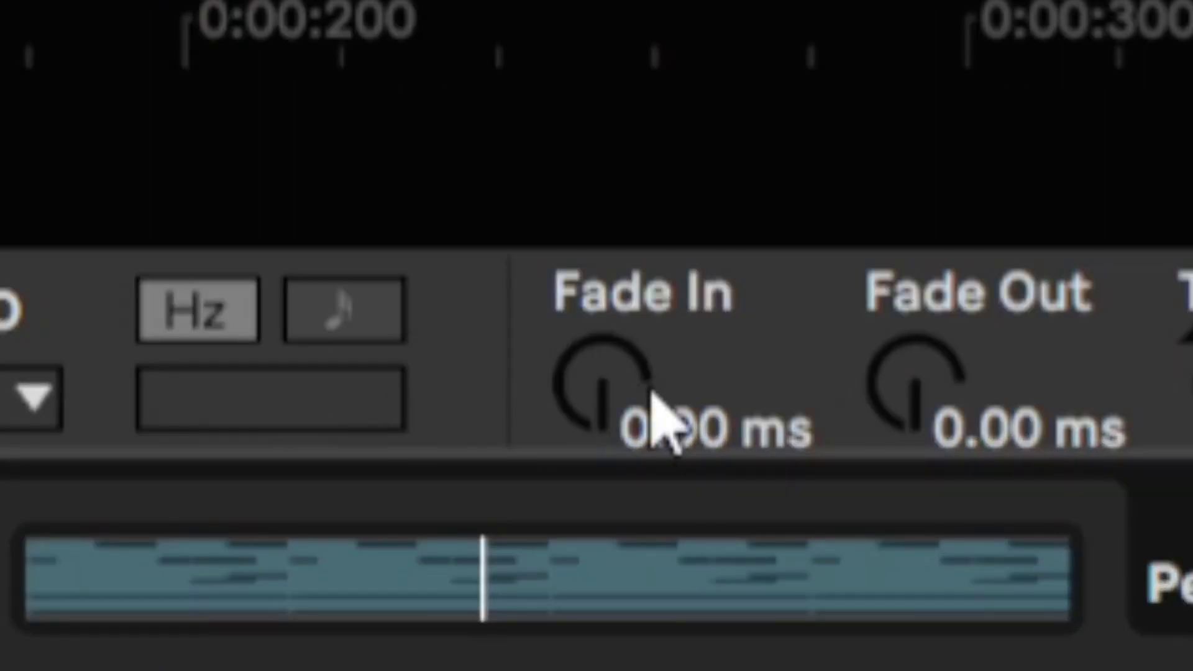
- Try Fade In times of 15 ms and 2 ms on Splash Grounded and reset Fade In to 0 ms
left_click(652, 397)
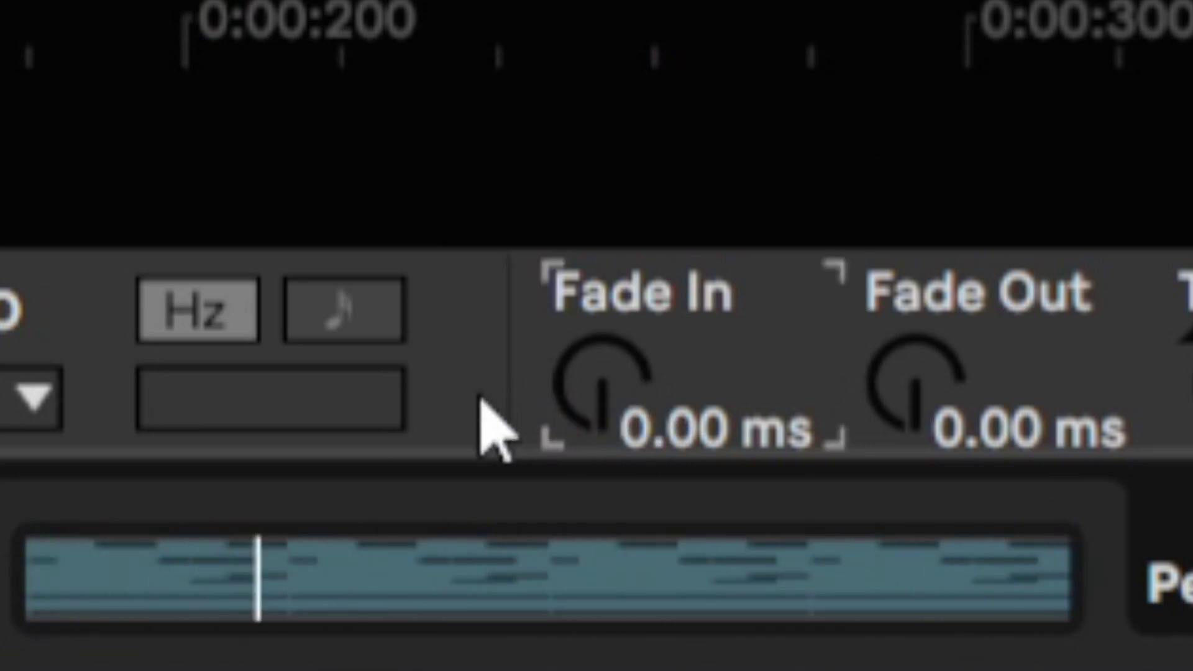
type("15")
key("Return")
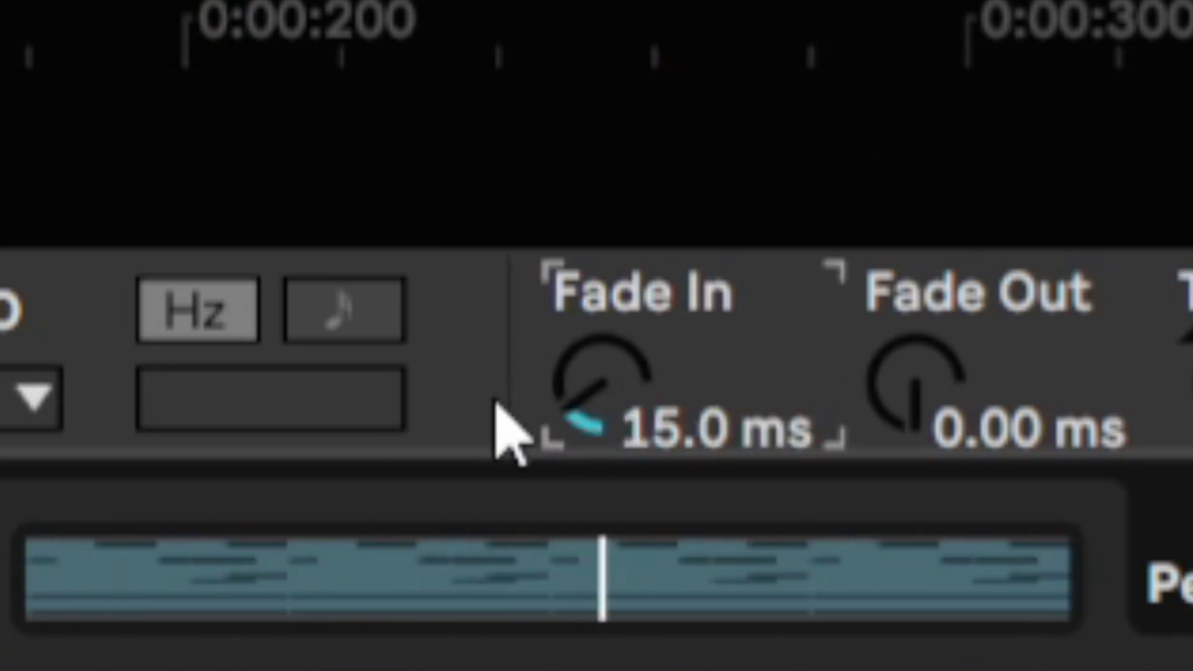
type("2")
key("Return")
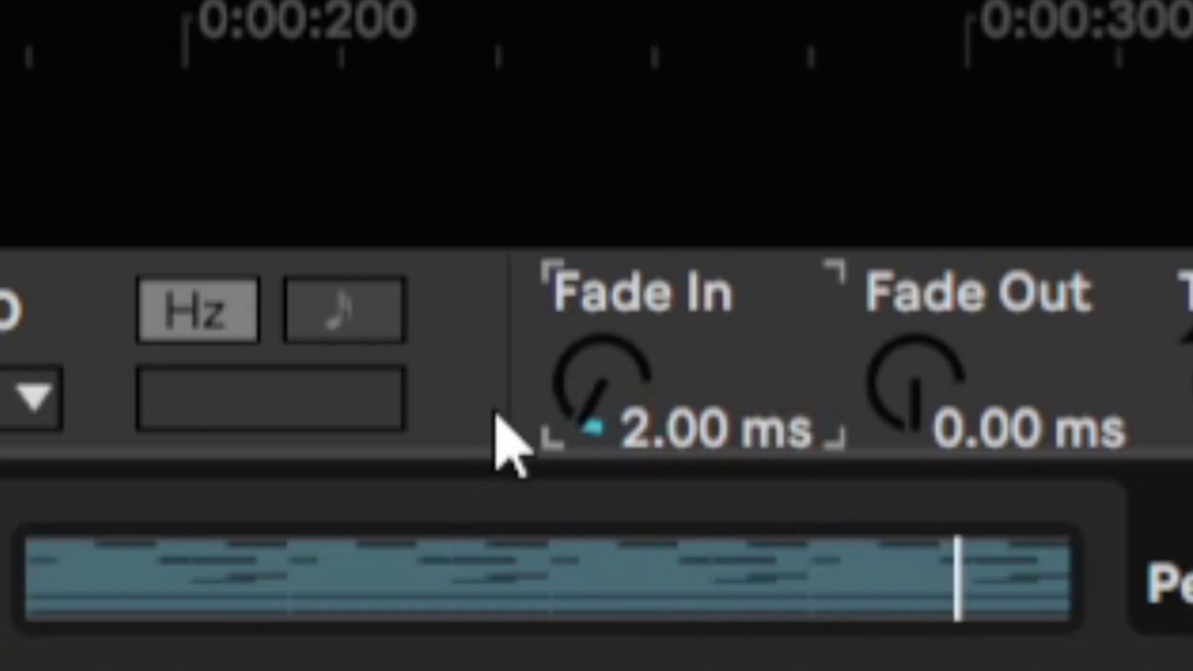
left_click(618, 407)
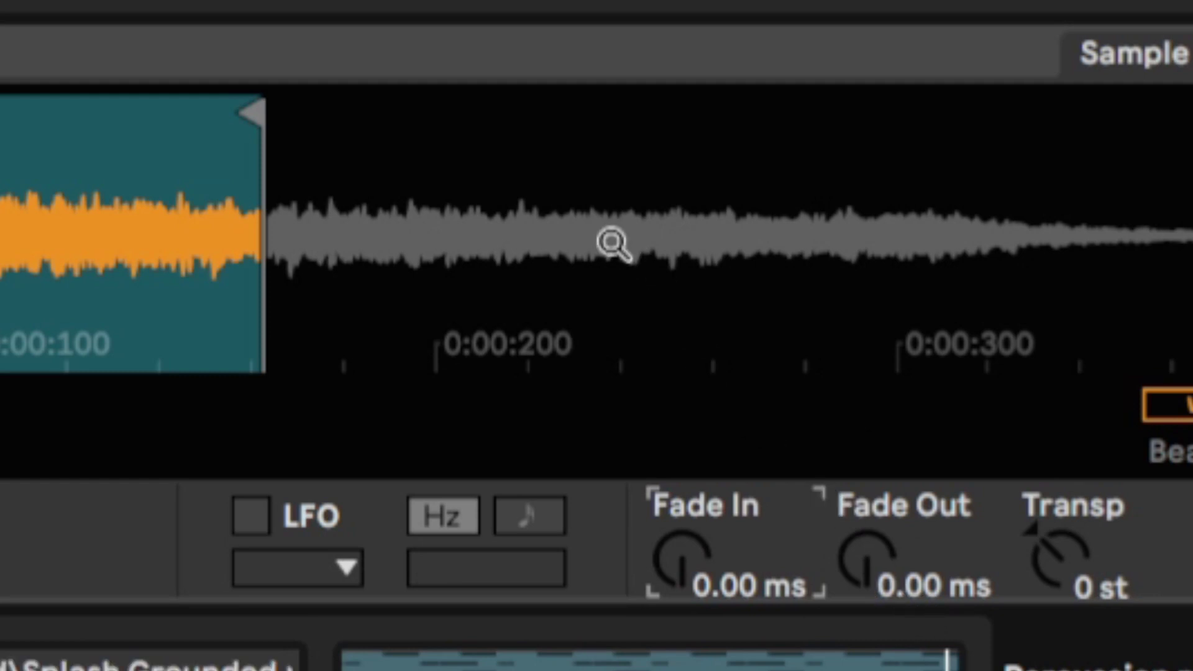
- Try Fade Out times of 200, 150 and 100 ms on Splash Grounded and return Fade Out to 0 ms
left_click(863, 559)
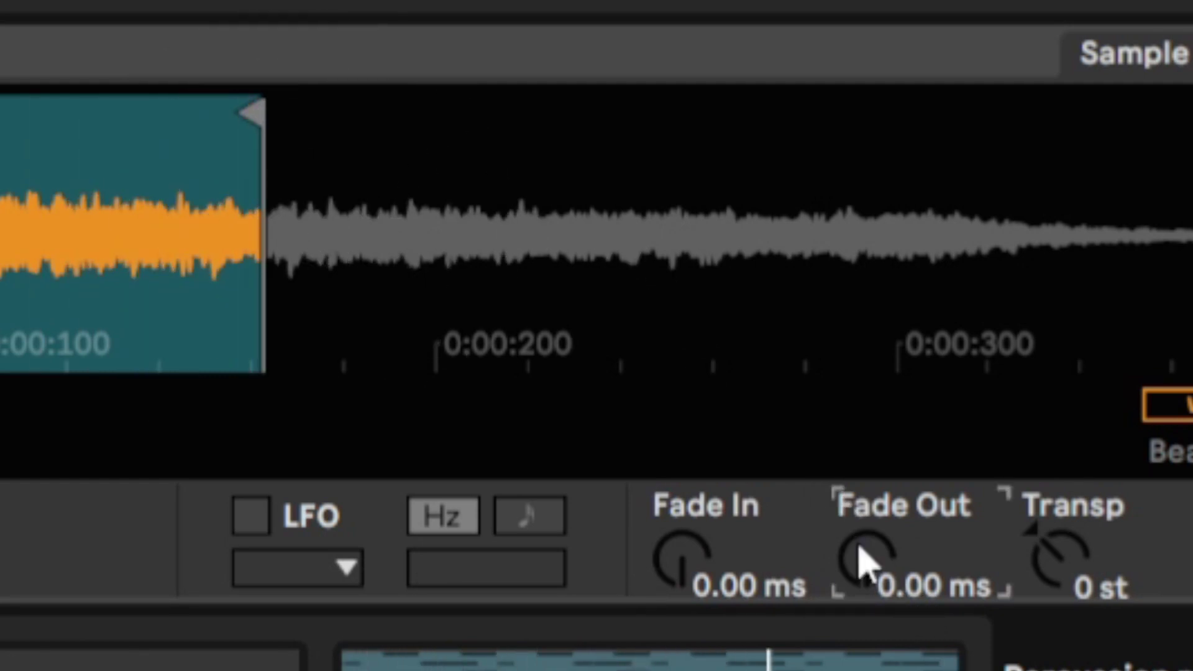
type("200")
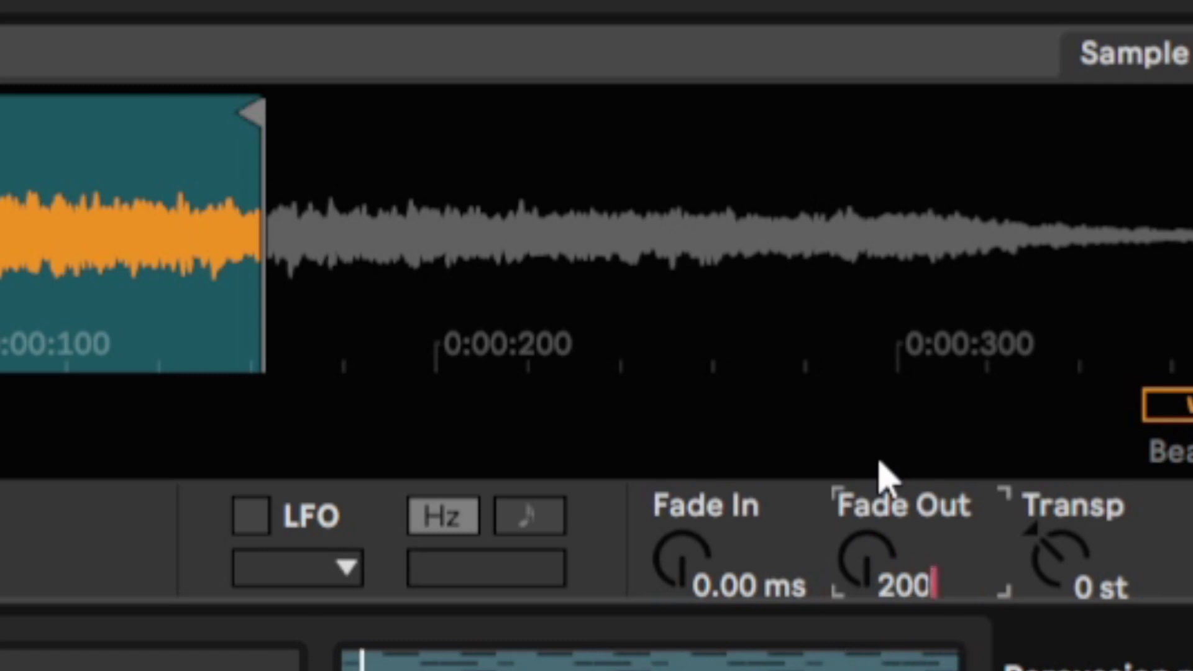
key("Return")
type("150")
key("Return")
type("100")
key("Return")
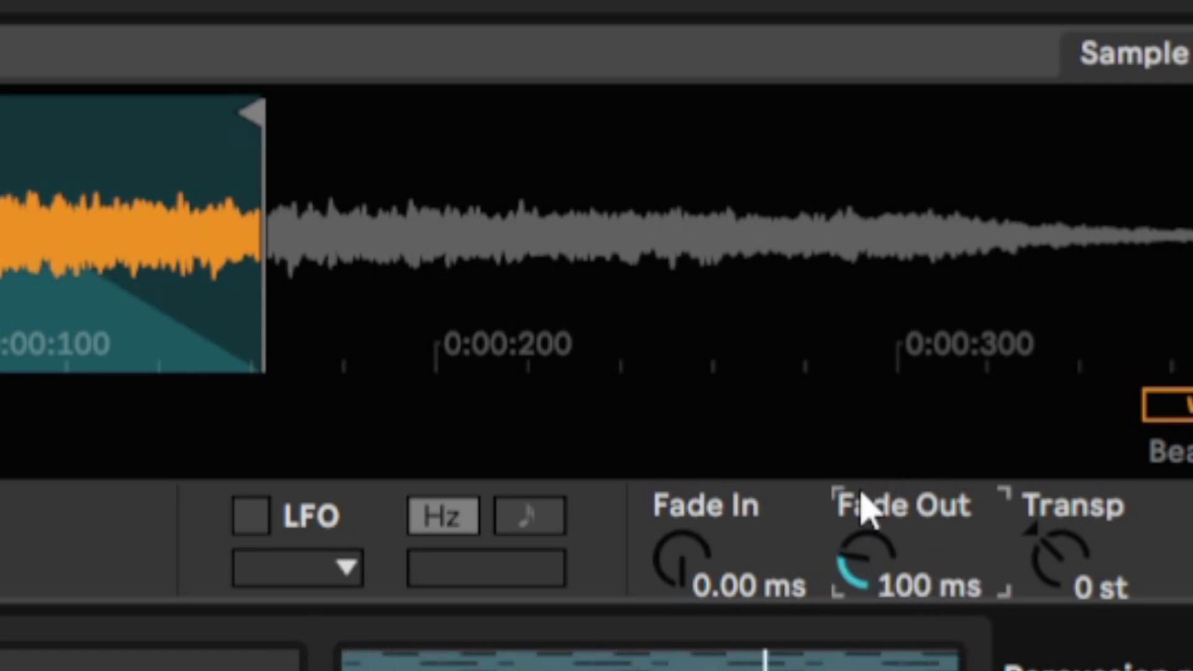
key("Delete")
type("10")
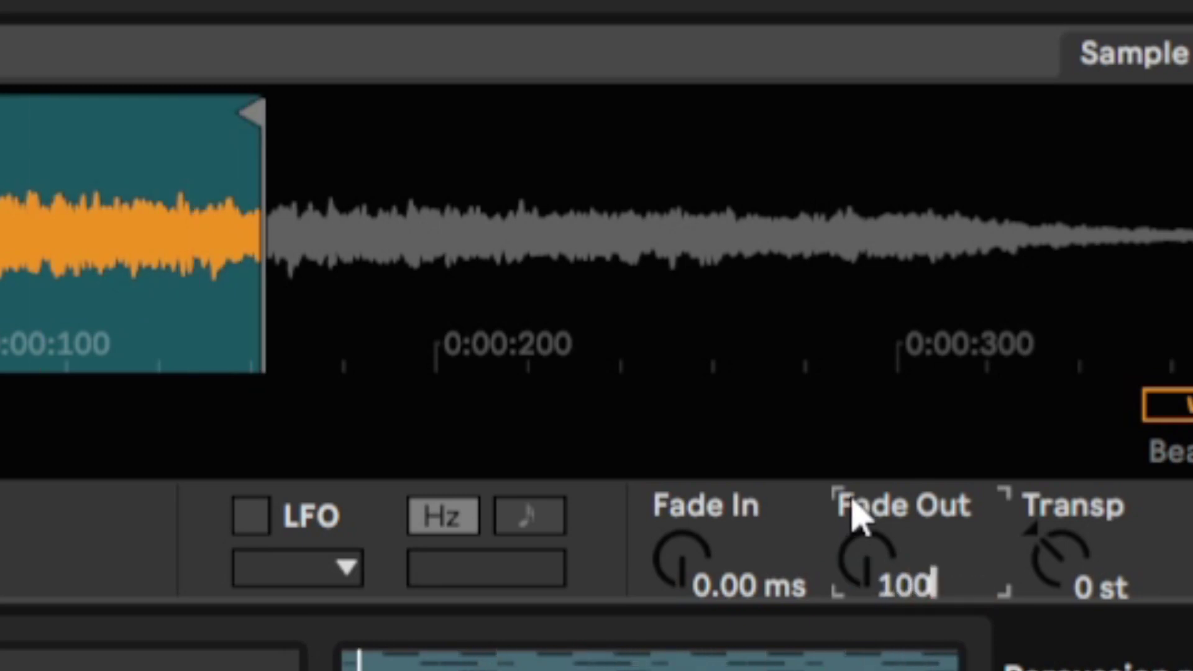
type("0")
key("Escape")
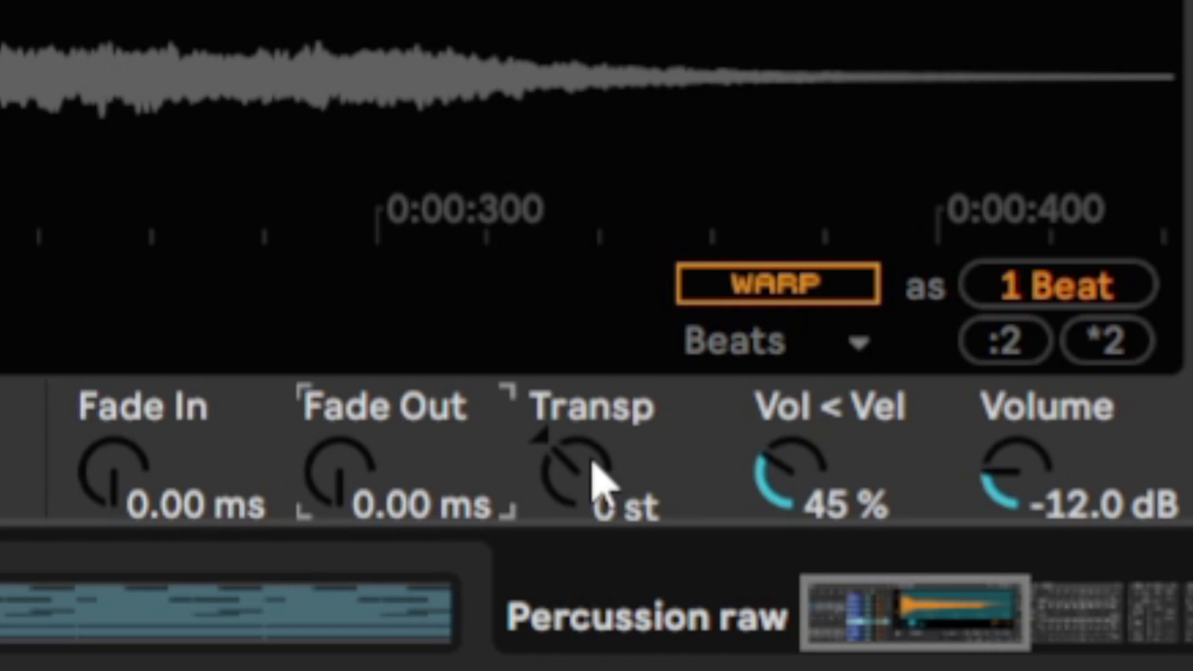
- Try transposing Splash Grounded by -24, 0 and 12 semitones, and set its transposition to -12 st
left_click(591, 463)
type("-12")
key("Return")
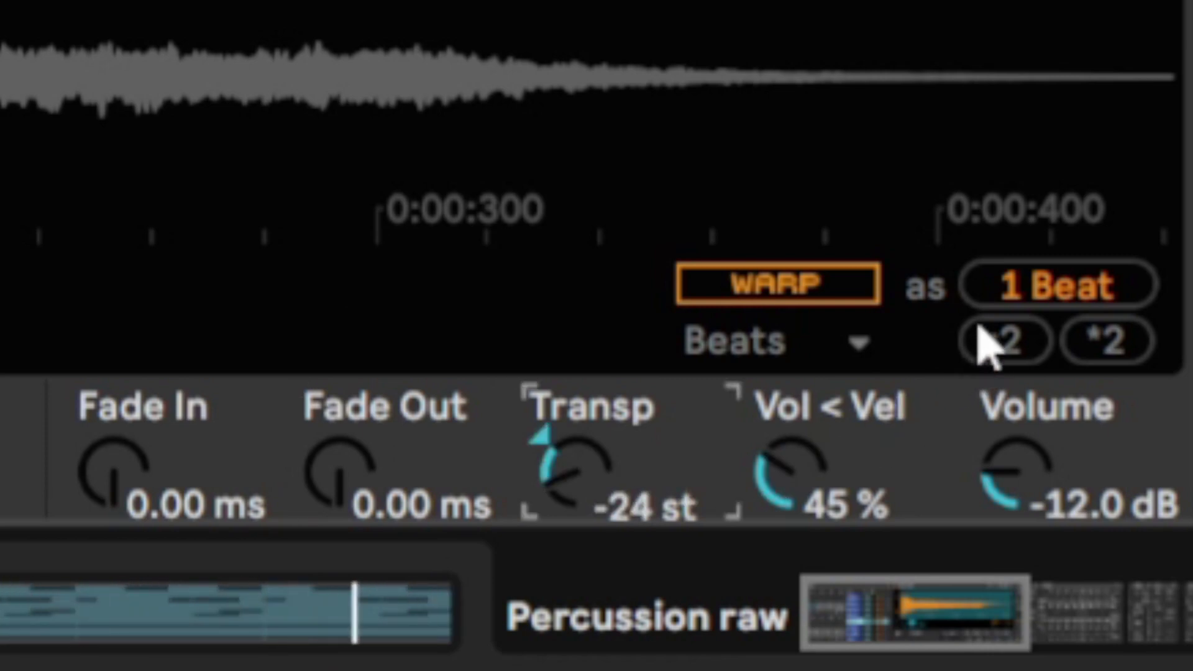
type("0")
key("Return")
type("12")
key("Return")
type("-12")
key("Return")
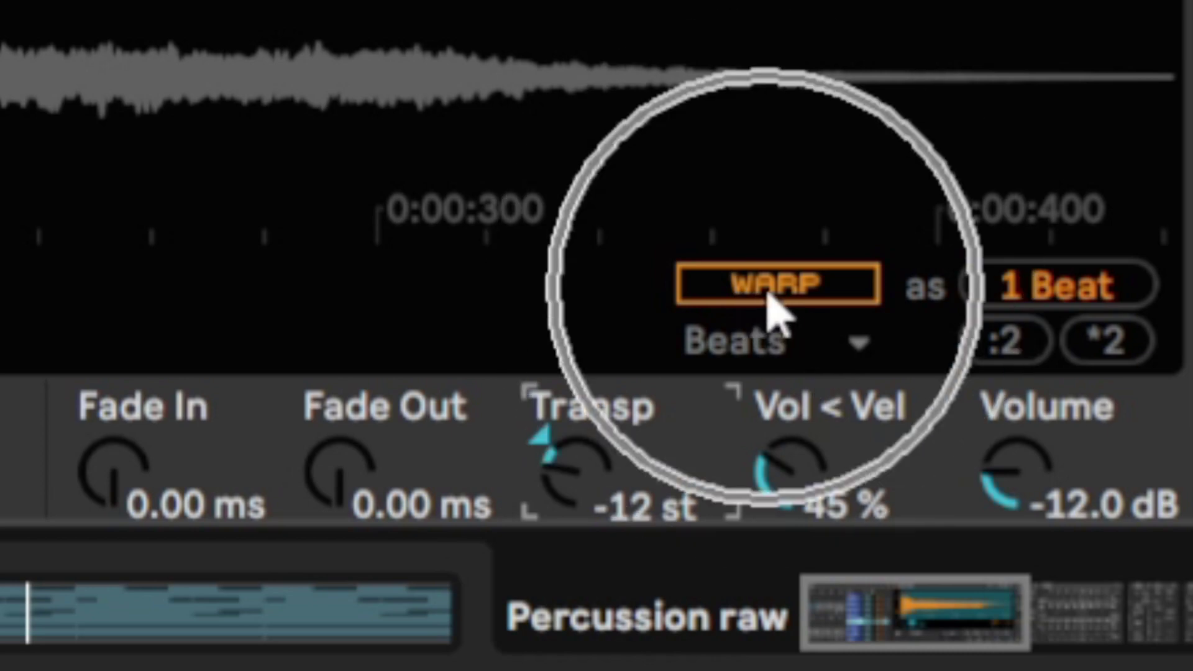
- Enable warping for the Splash Grounded sample and set its warp mode to Complex
left_click(773, 284)
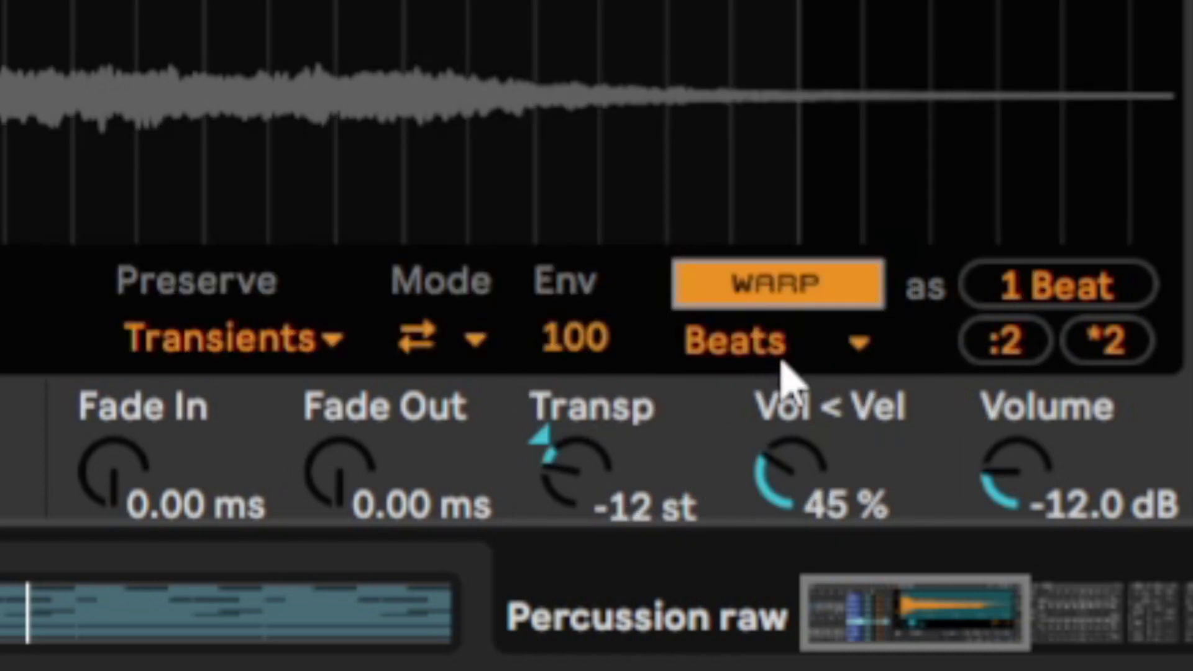
left_click(782, 340)
left_click(770, 229)
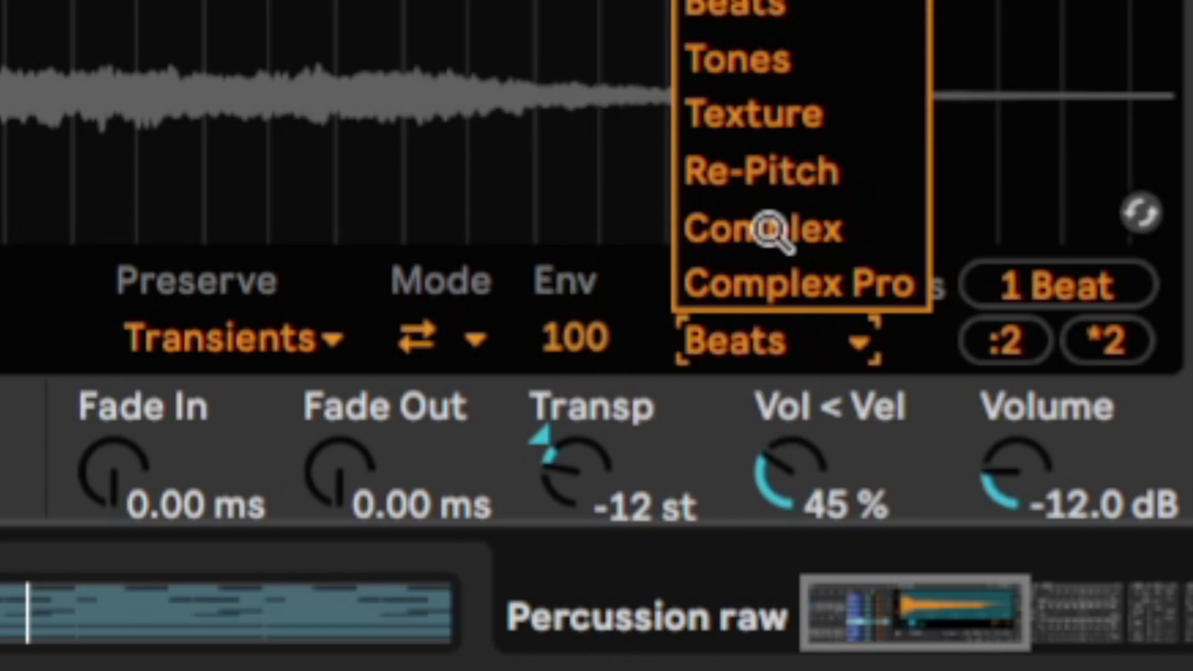
left_click(761, 245)
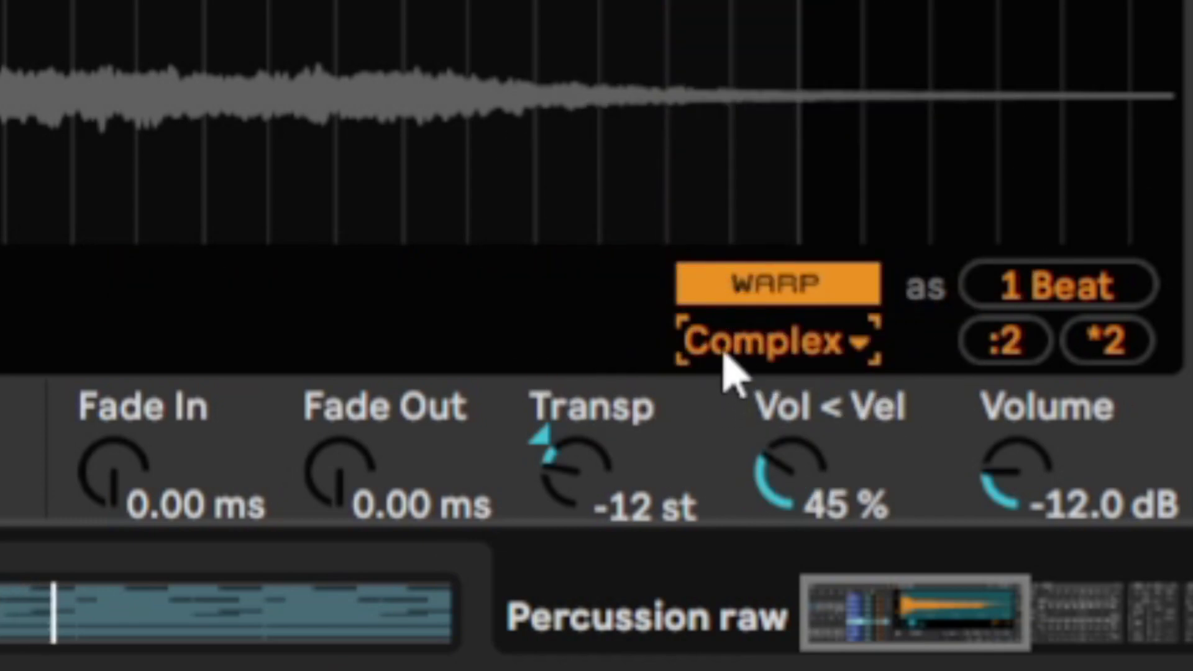
- Try the Tones, Beats and Complex Pro warp modes on Splash Grounded and return the mode to Complex
left_click(744, 345)
left_click(740, 70)
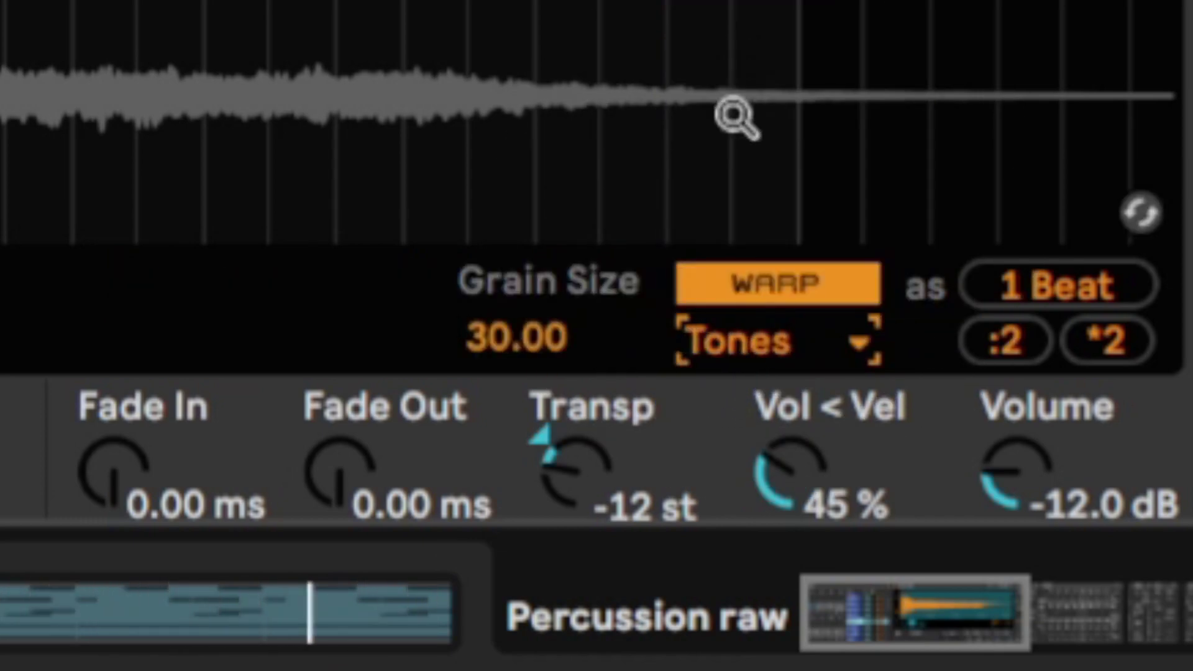
left_click(752, 343)
left_click(748, 16)
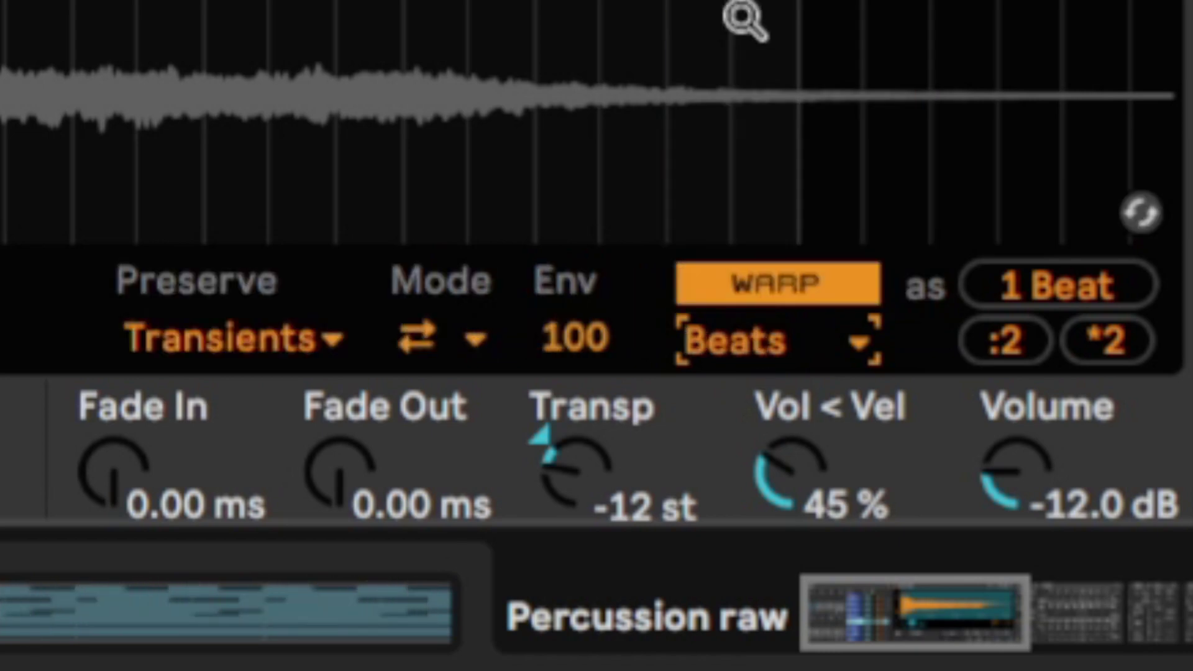
left_click(740, 330)
left_click(740, 291)
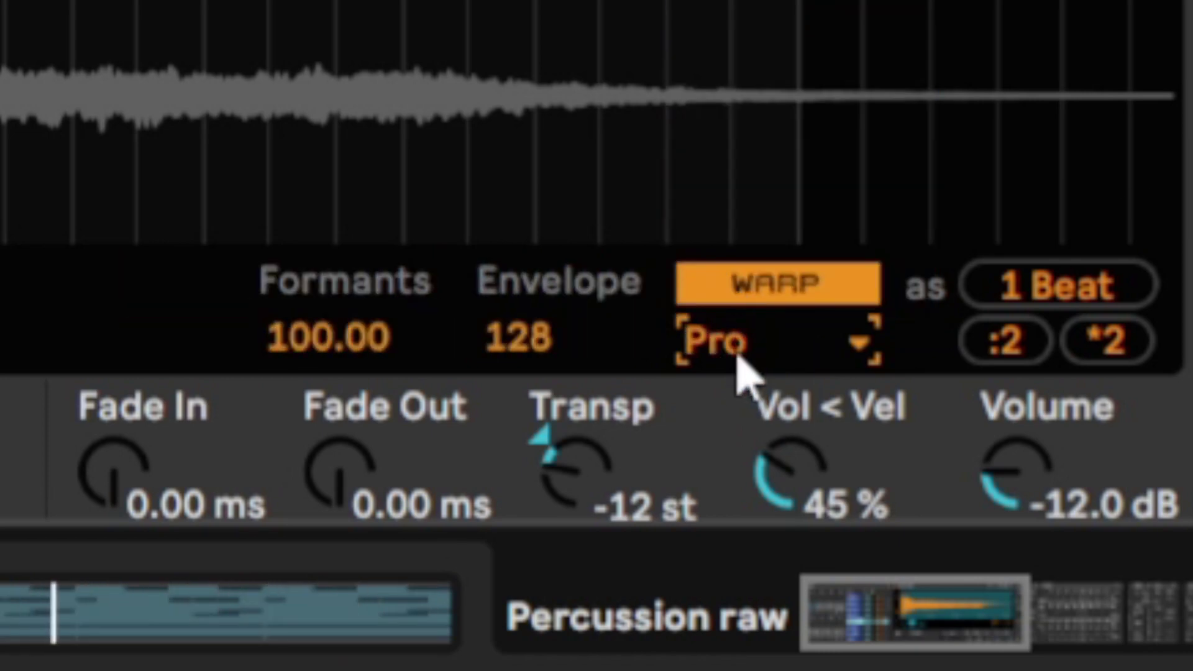
left_click(738, 348)
left_click(736, 228)
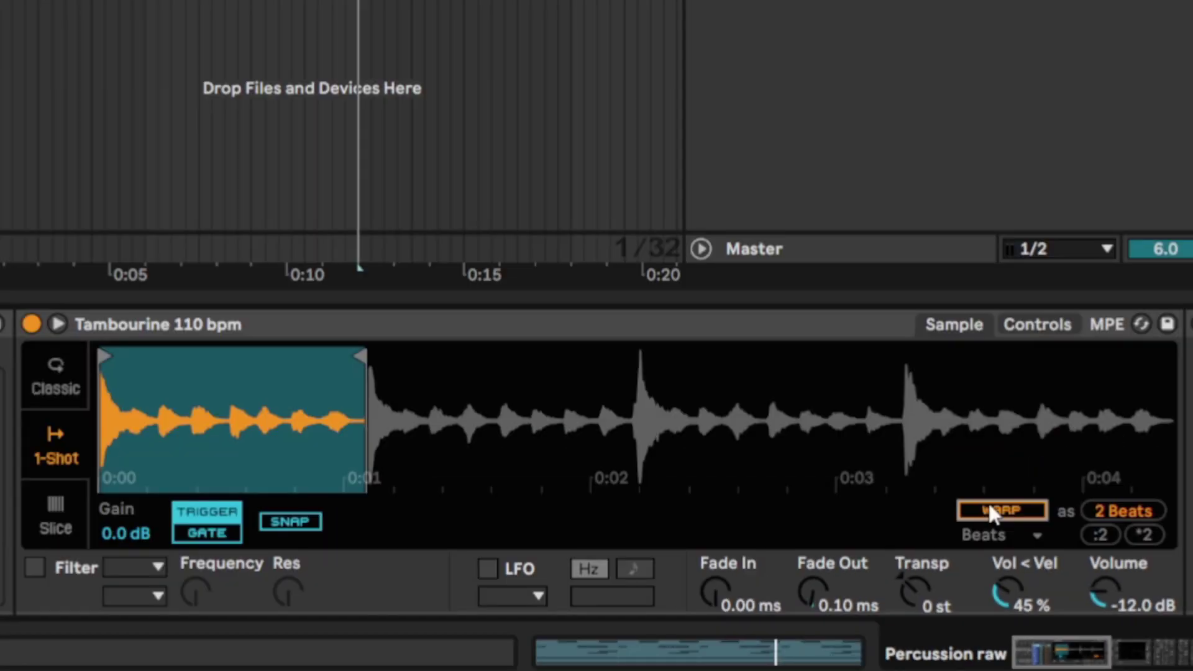
- Audition the Tambourine 110 bpm sample with warping switched on and off
left_click(989, 507)
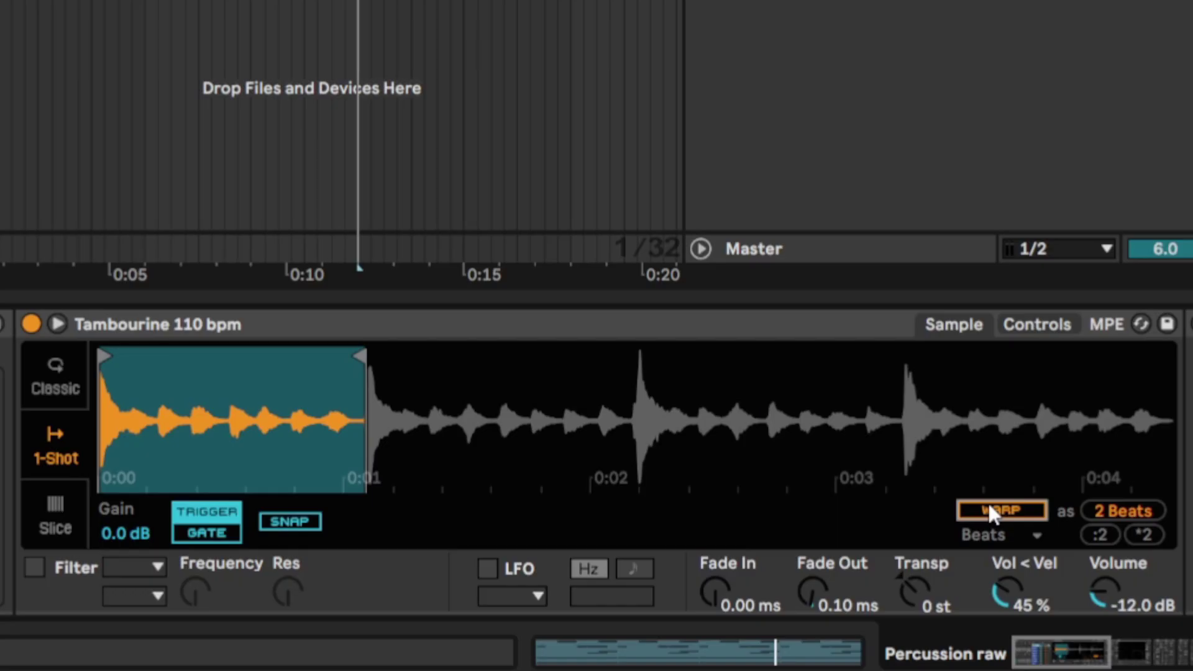
left_click(254, 414)
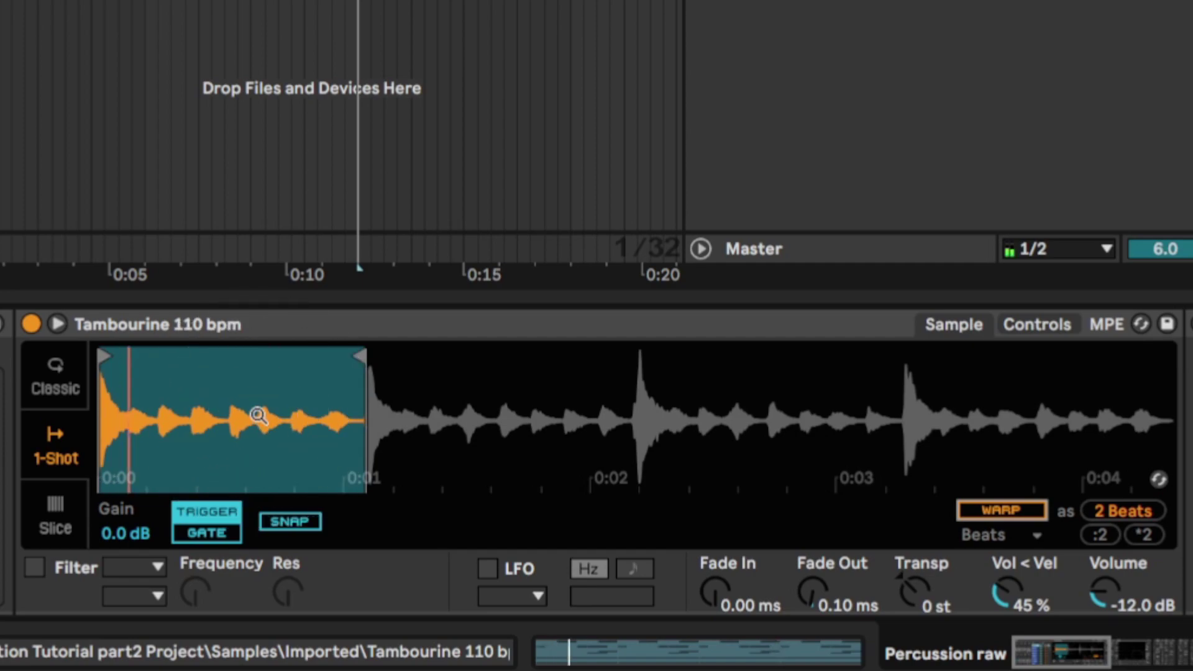
left_click(981, 509)
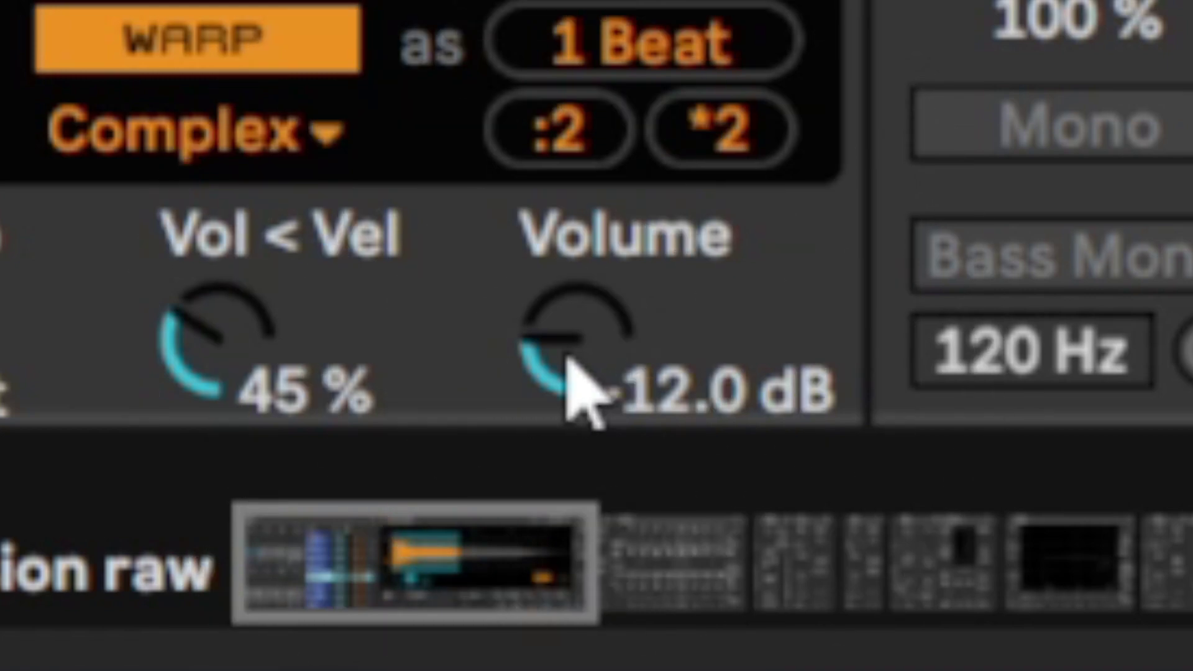
- Adjust the sampler's Volume for the sample warped in Complex mode
left_click(599, 363)
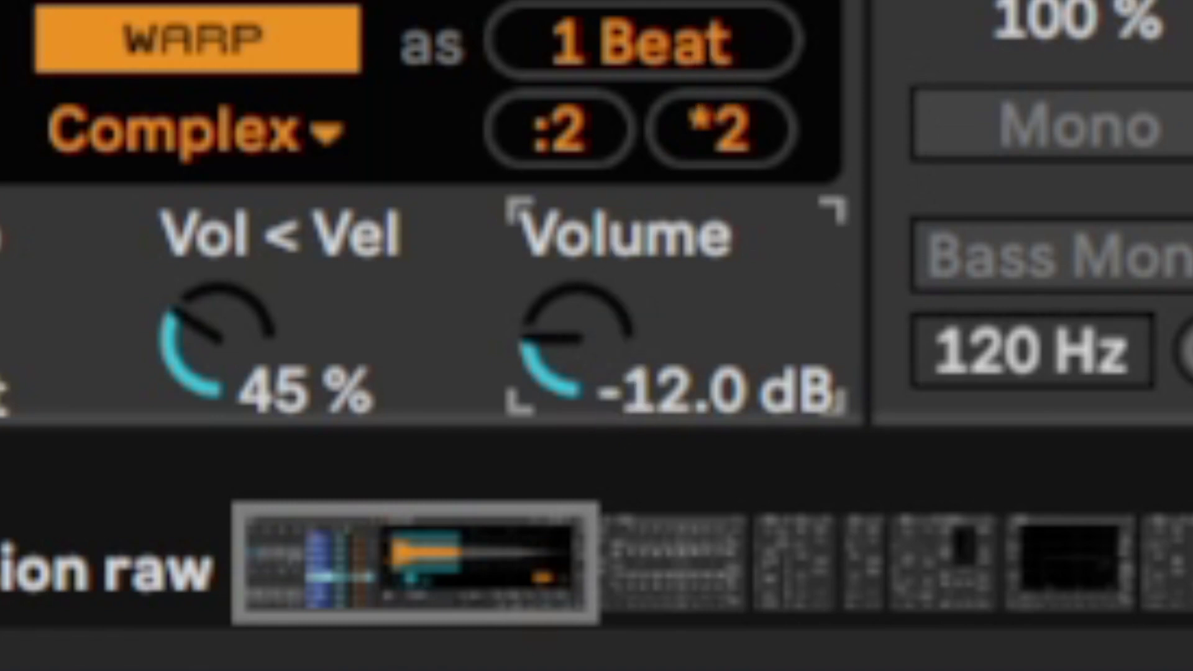
left_click_drag(599, 363, 599, 356)
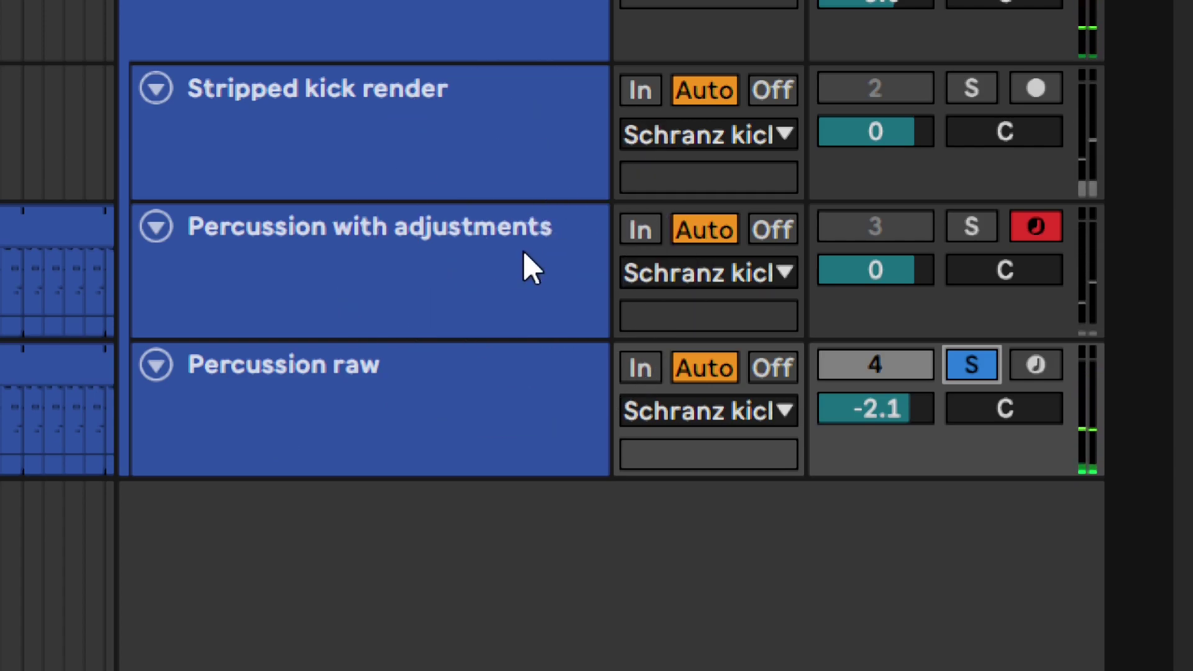
- Solo the Percussion with adjustments and Percussion raw tracks alternately to compare the processed and unprocessed loops
left_click(976, 219)
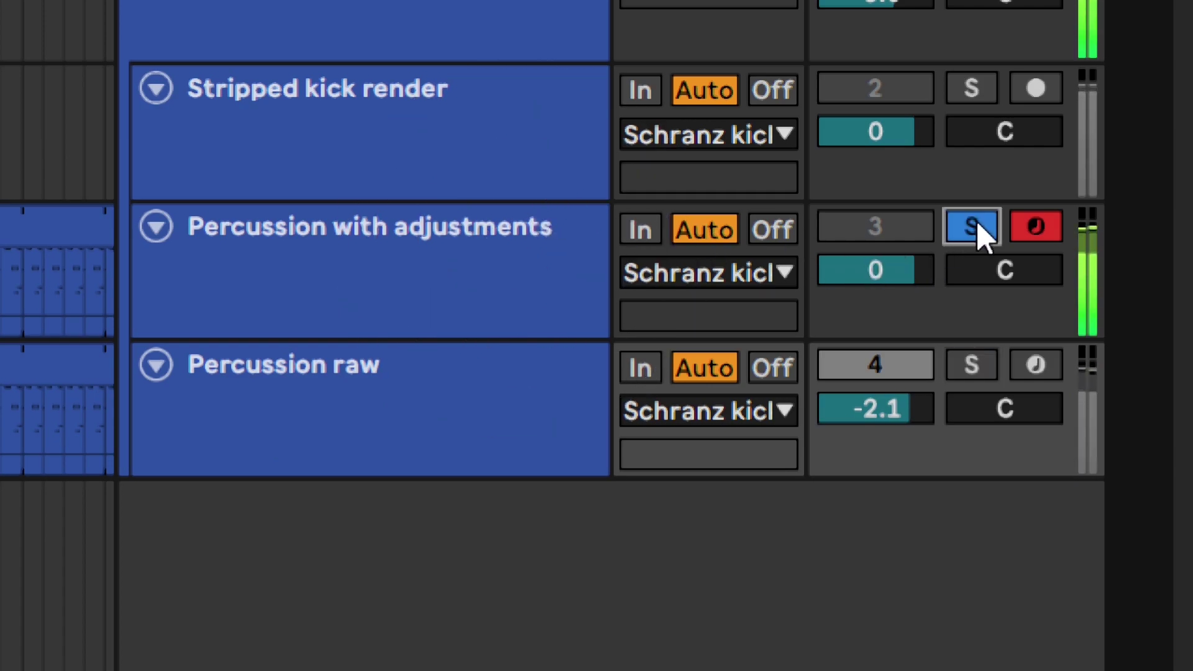
left_click(972, 366)
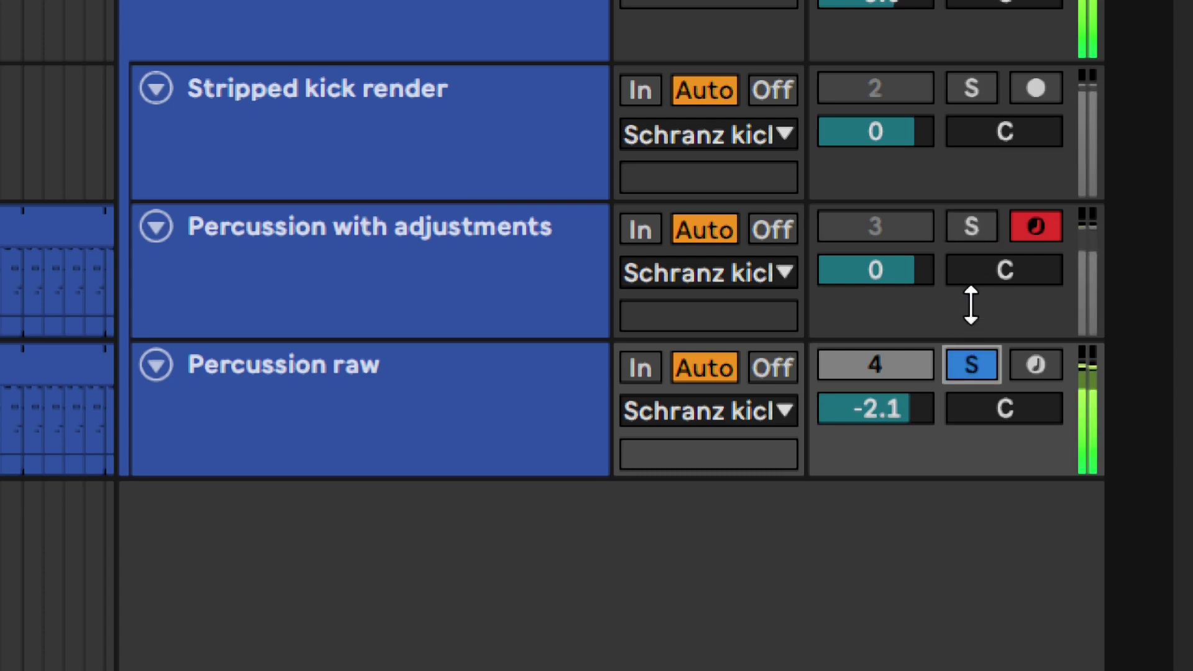
left_click(971, 227)
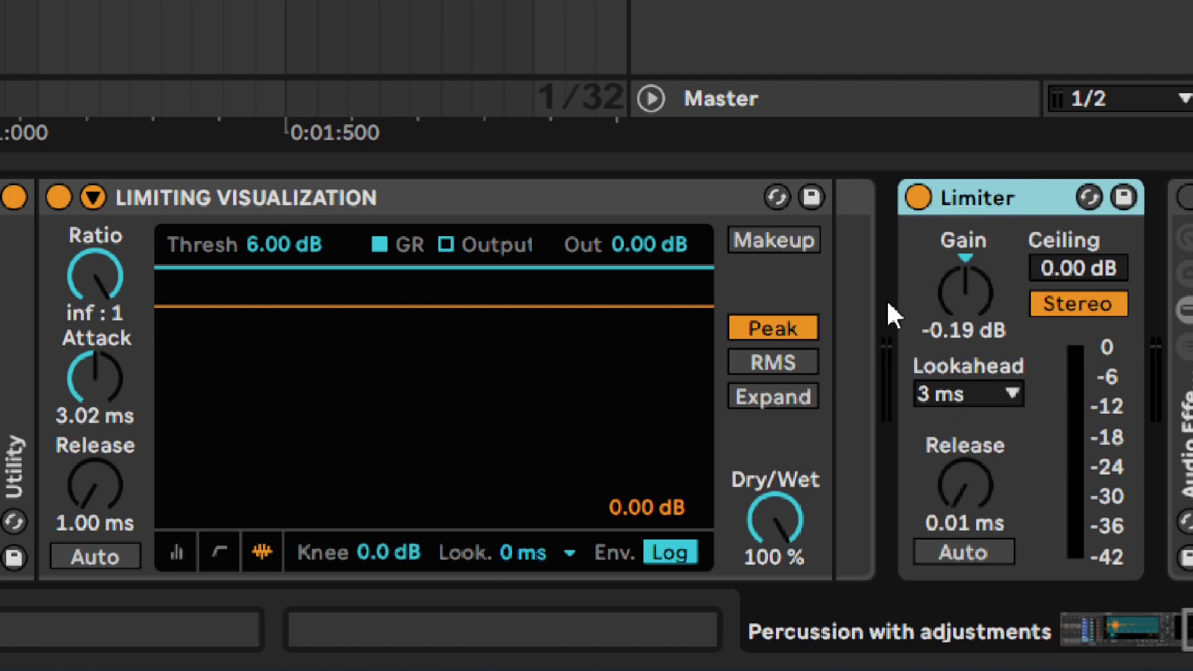
- Set the Limiter's Gain to 0.57 dB on the Percussion with adjustments track and restart playback
key("space")
mouse_move(965, 292)
left_mouse_down()
mouse_move(964, 207)
mouse_move(964, 275)
left_mouse_up()
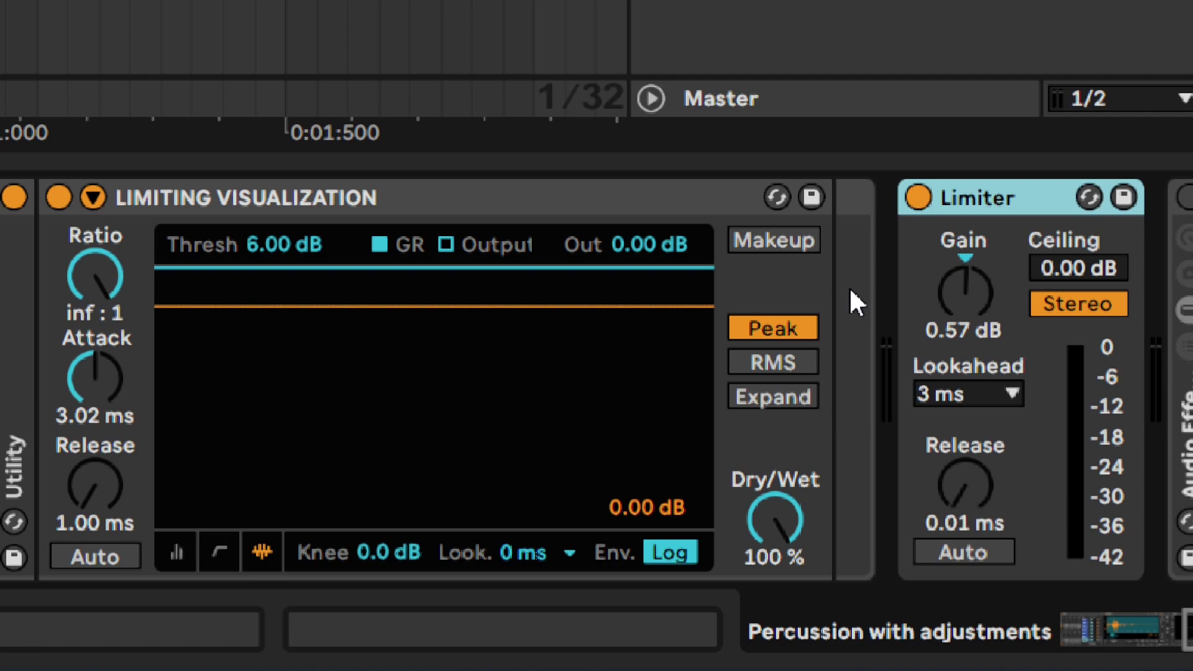
key("space")
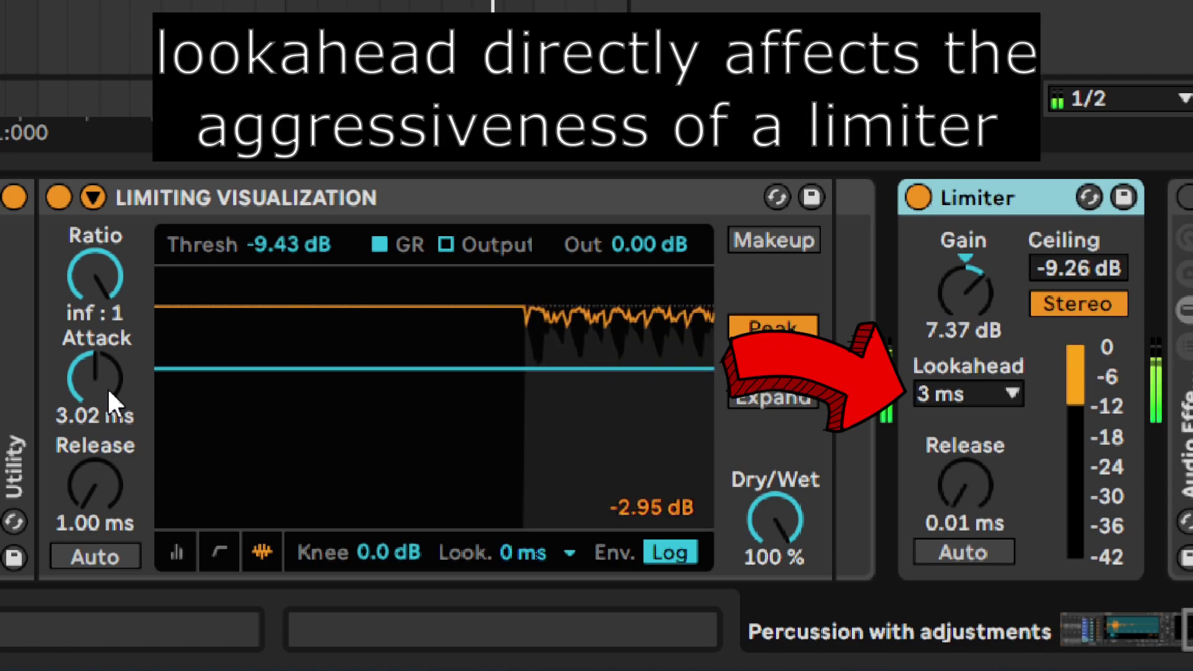
- Sweep the LIMITING VISUALIZATION compressor's Attack between 0.01 ms and 913 ms during playback to compare the gain reduction
scroll(107, 386, "down", 1)
scroll(107, 387, "down", 5)
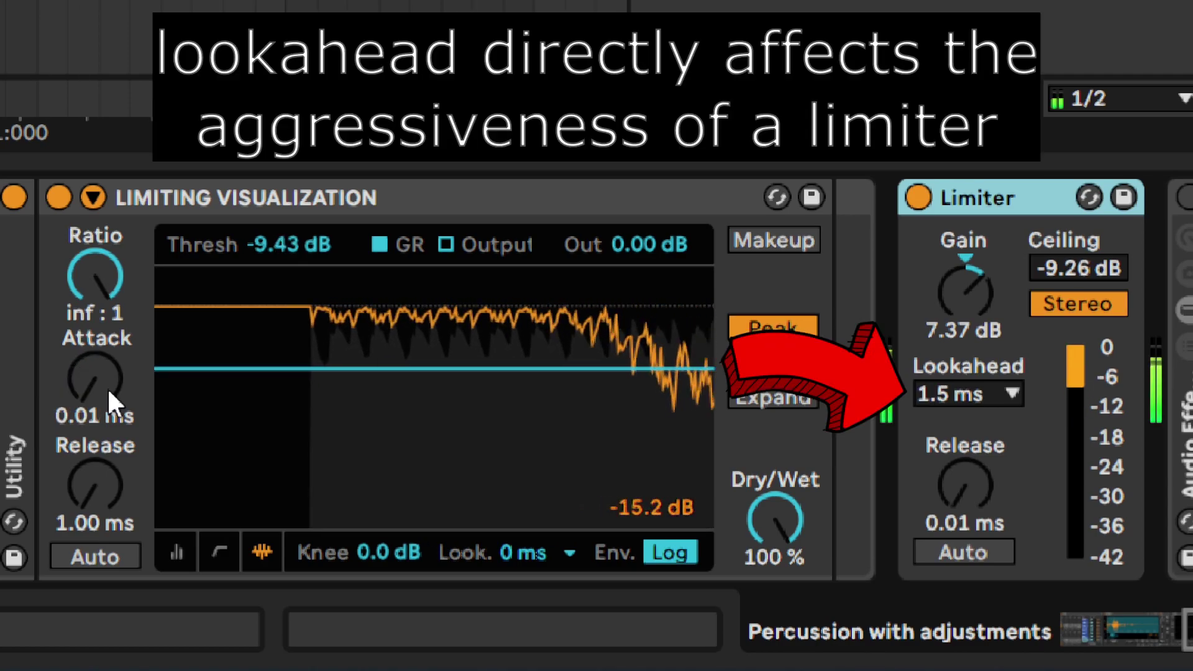
scroll(107, 386, "up", 5)
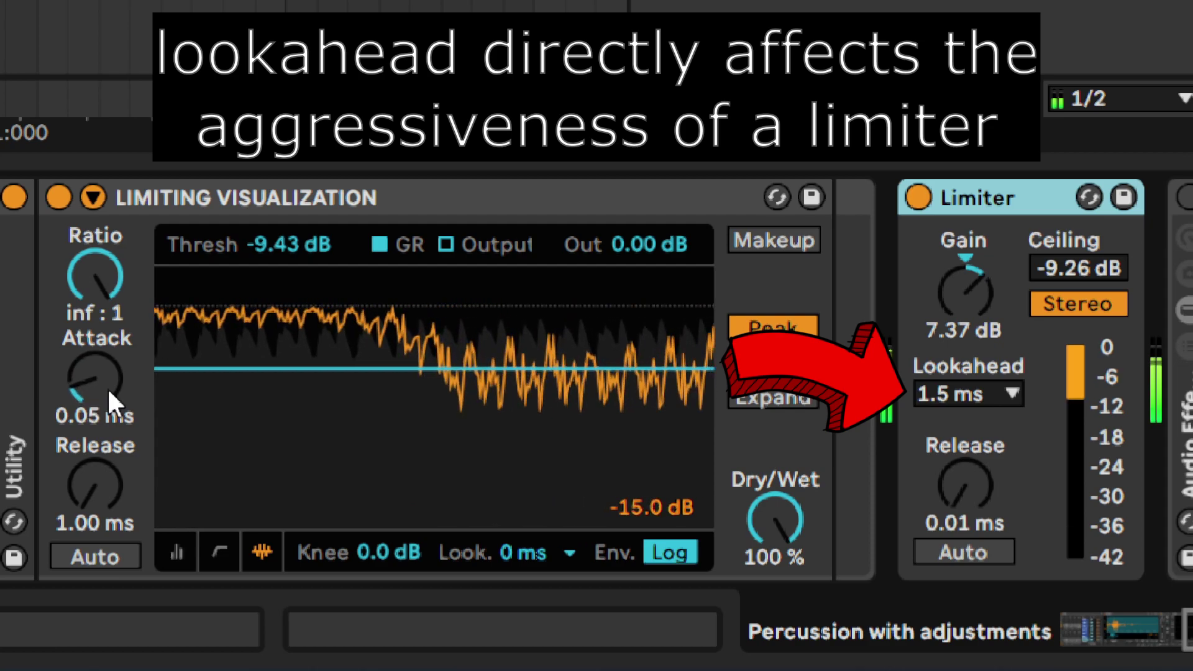
scroll(107, 386, "up", 6)
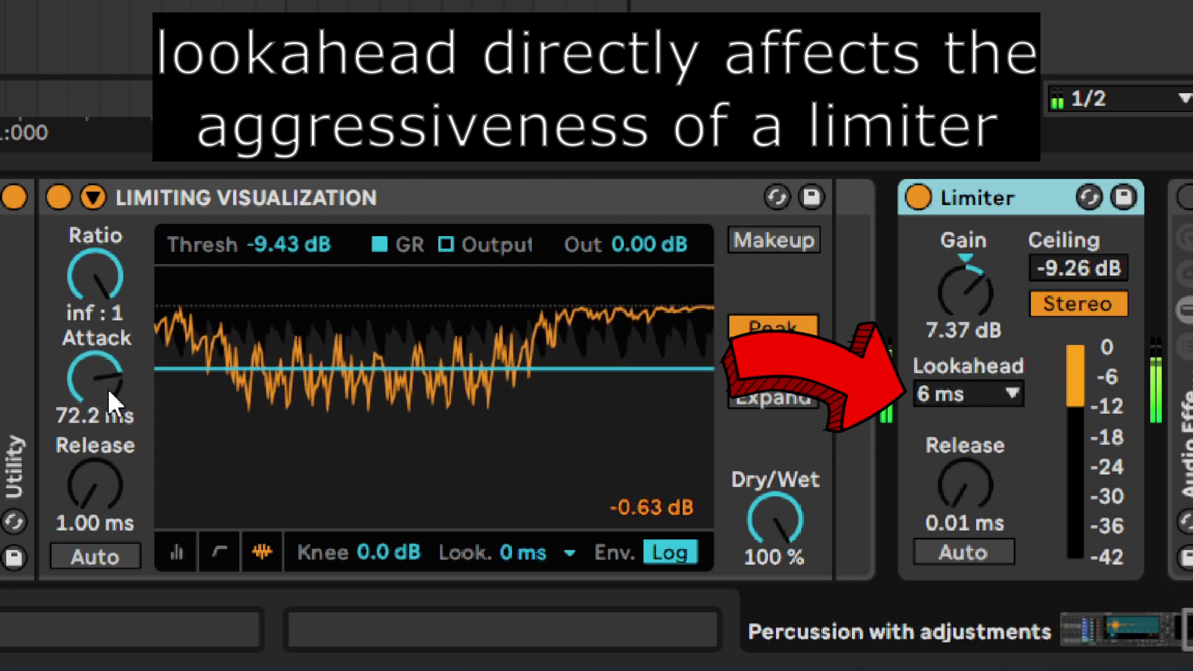
scroll(108, 391, "down", 4)
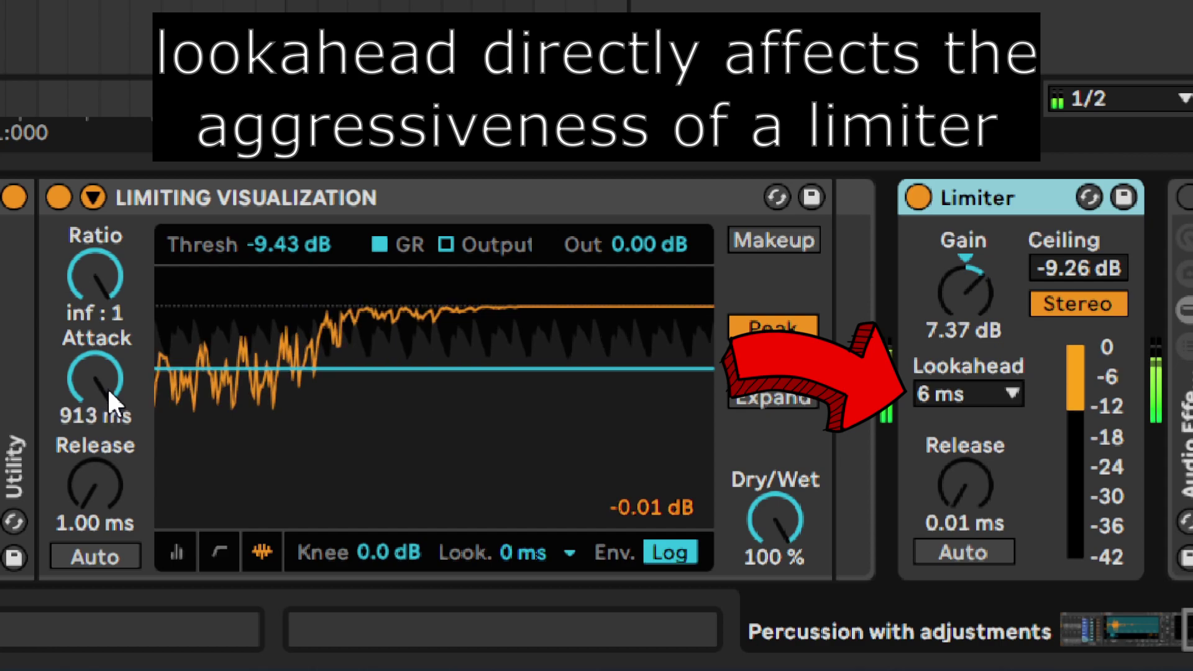
scroll(106, 386, "down", 3)
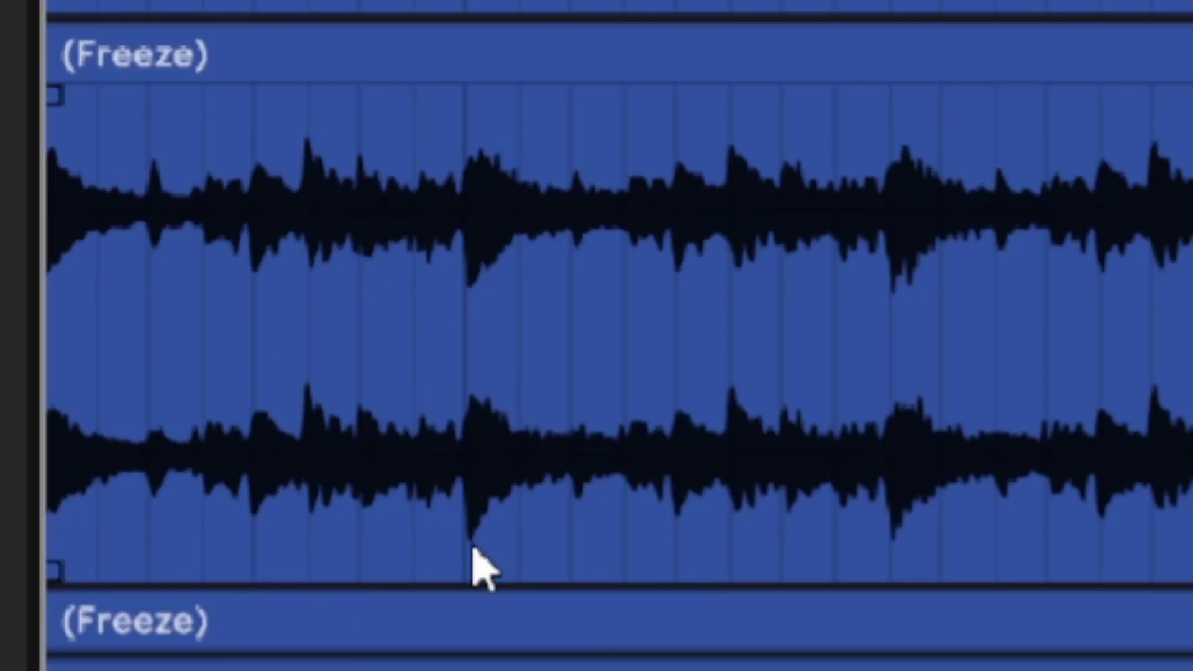
mouse_move(284, 388)
left_mouse_down()
mouse_move(595, 380)
mouse_move(679, 420)
mouse_move(693, 393)
left_mouse_up()
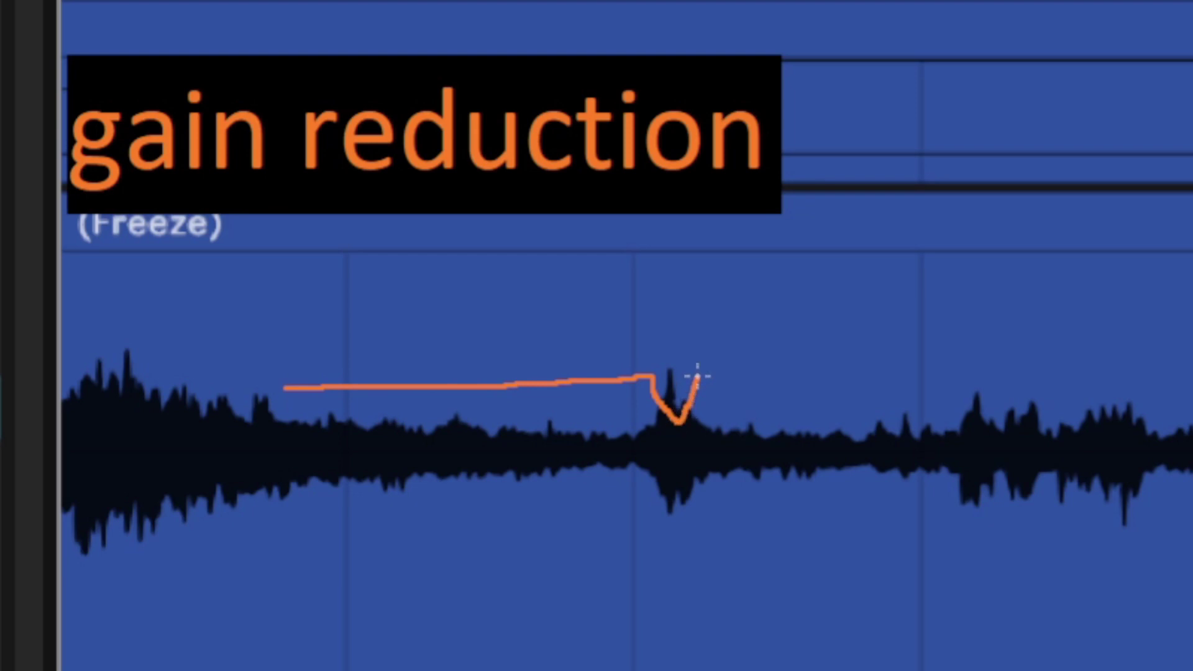
left_click_drag(710, 371, 1188, 388)
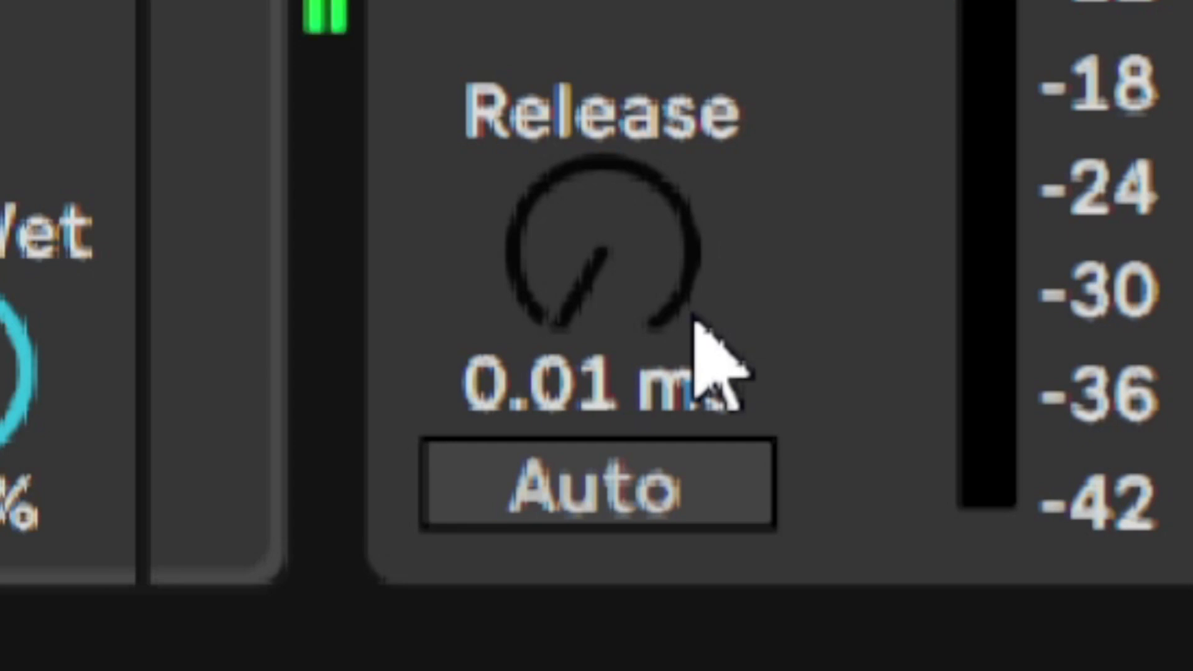
- Toggle the Limiter's Auto release on and off and try a manual release of 676 ms for comparison
left_click(669, 468)
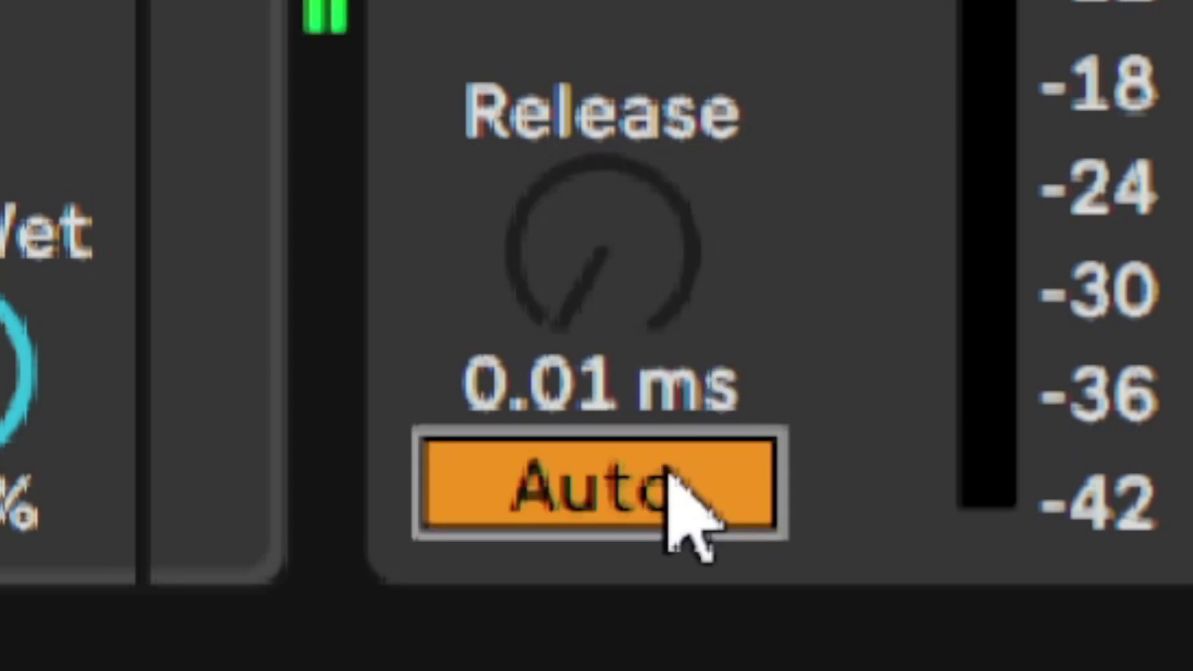
left_click(667, 469)
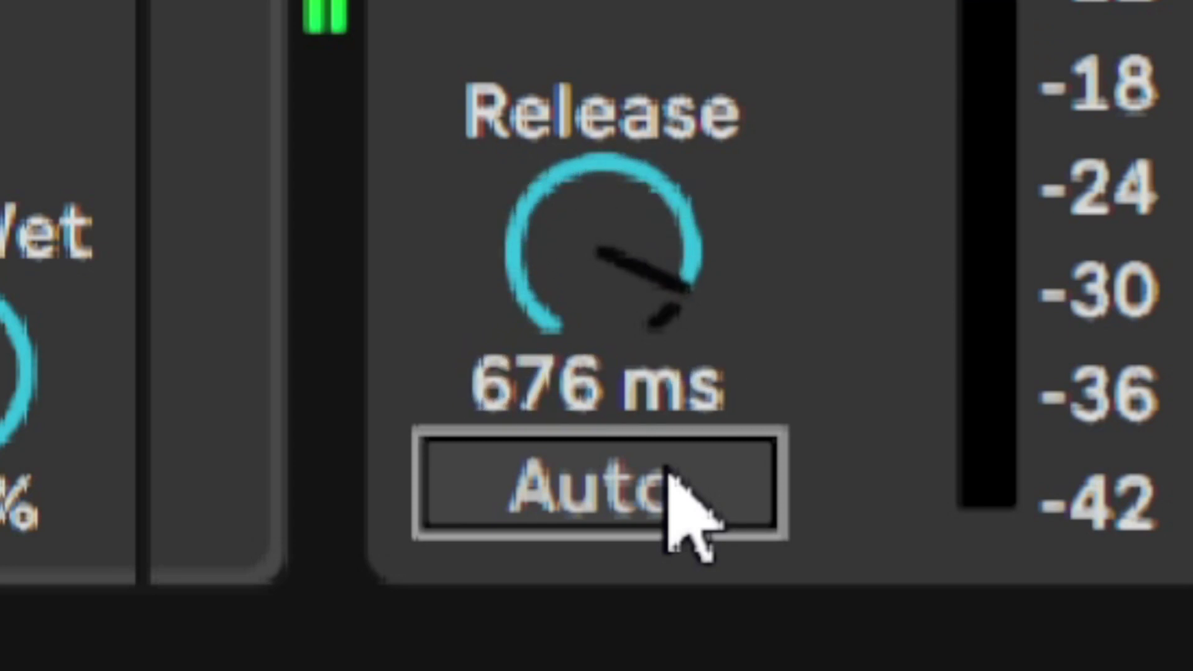
left_click(667, 467)
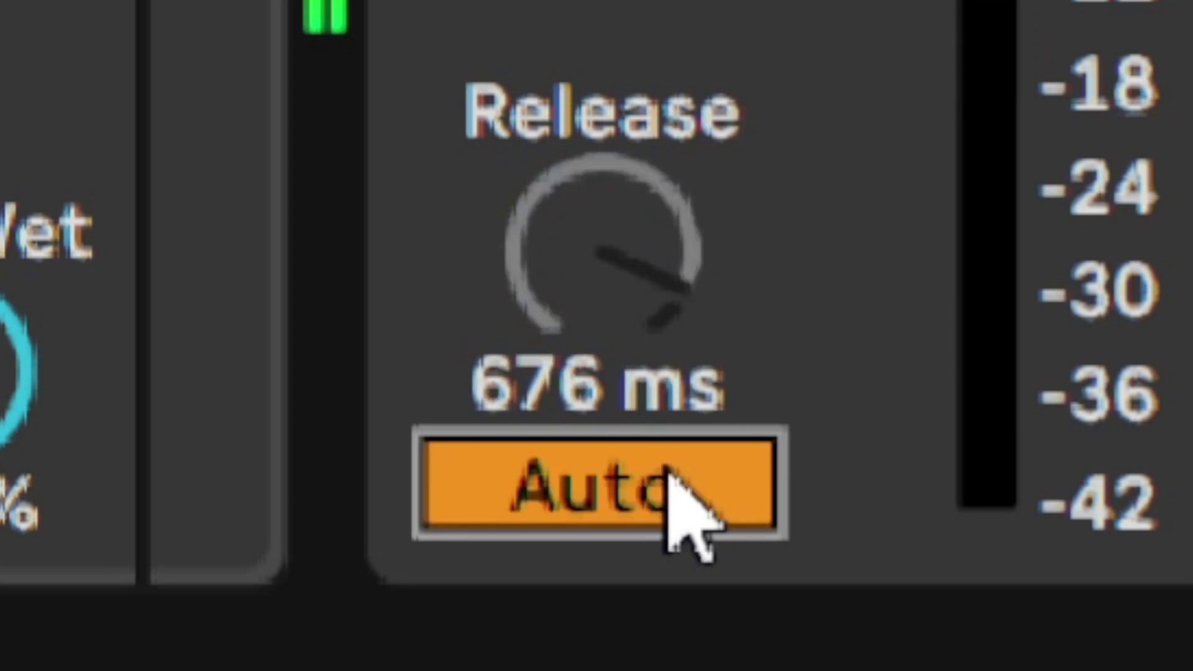
left_click(668, 467)
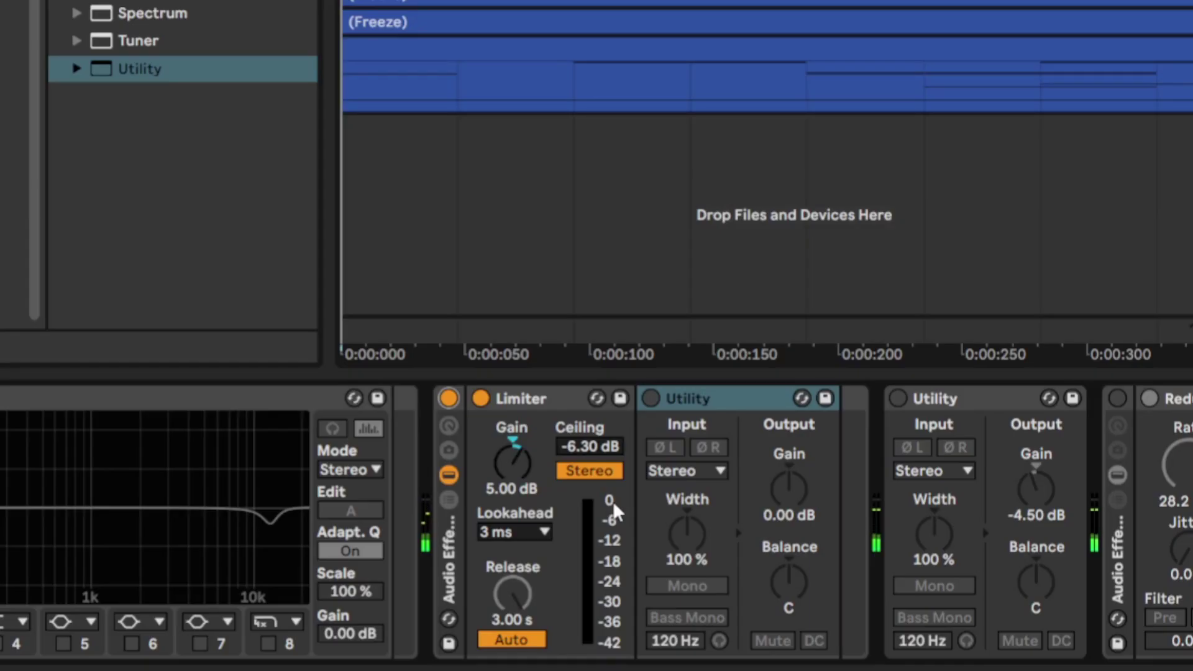
- Compare the loudness on the VU meter with the rack holding the Limiter and Utility bypassed and active
left_click(591, 445)
left_click(516, 472)
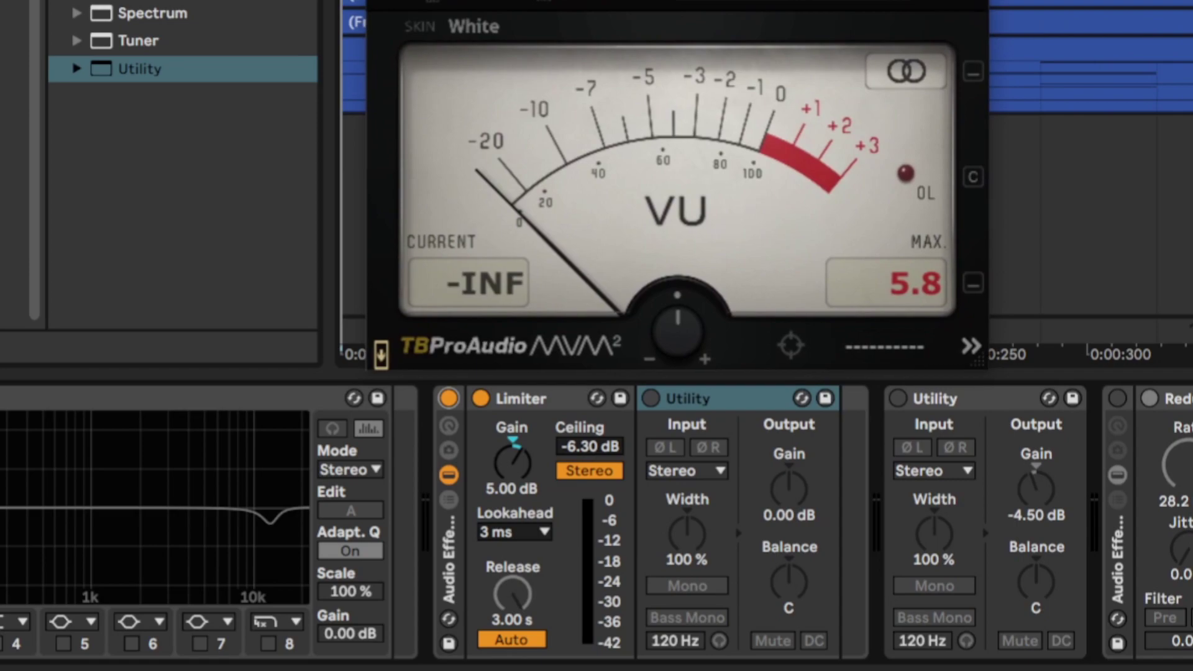
left_click(716, 437)
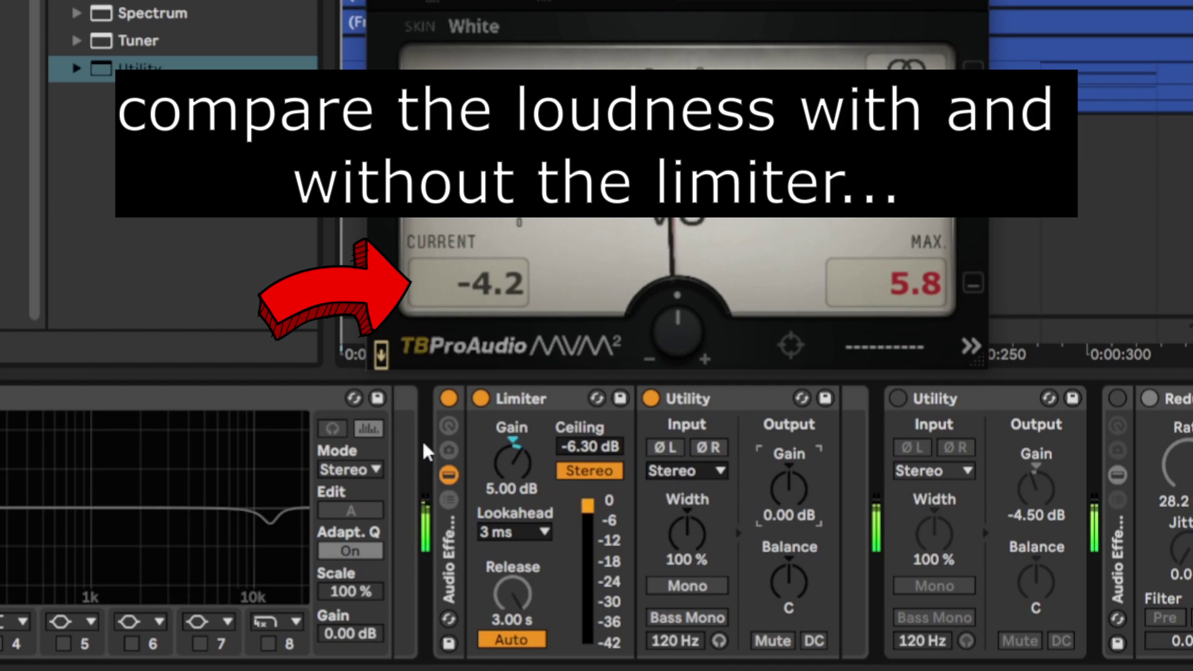
left_click(449, 398)
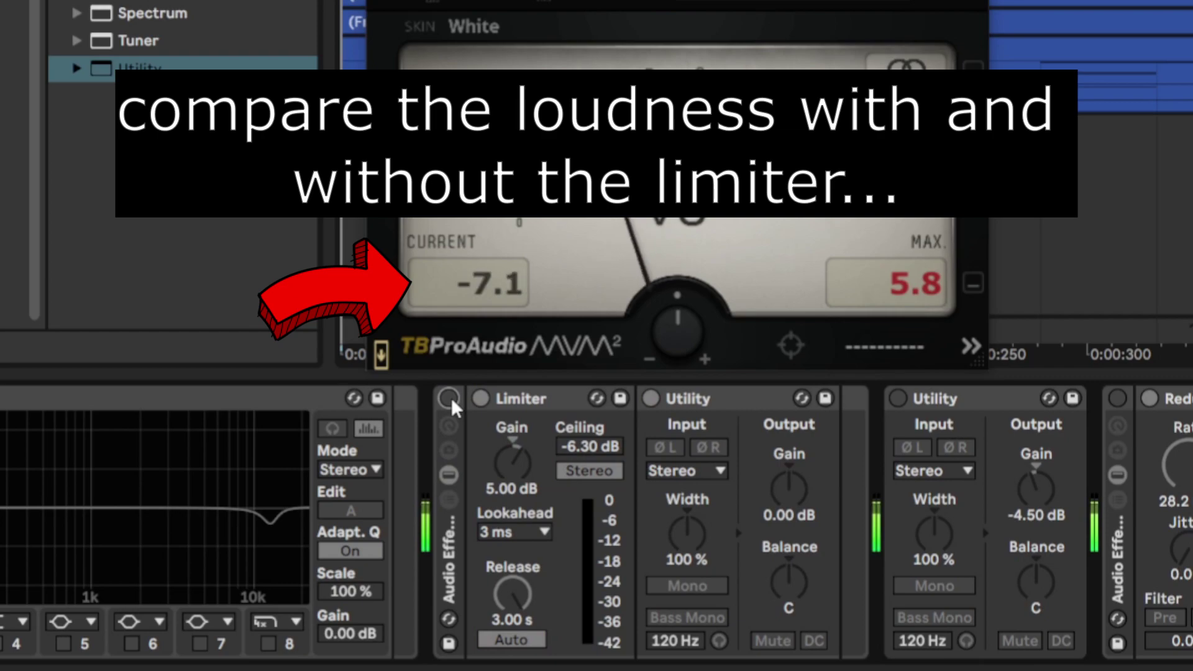
left_click(449, 397)
- Set the Gain of the Utility following the Limiter to -2.10 dB and compare the rack bypassed and active at matched loudness
left_click(802, 477)
type("-2")
key("Return")
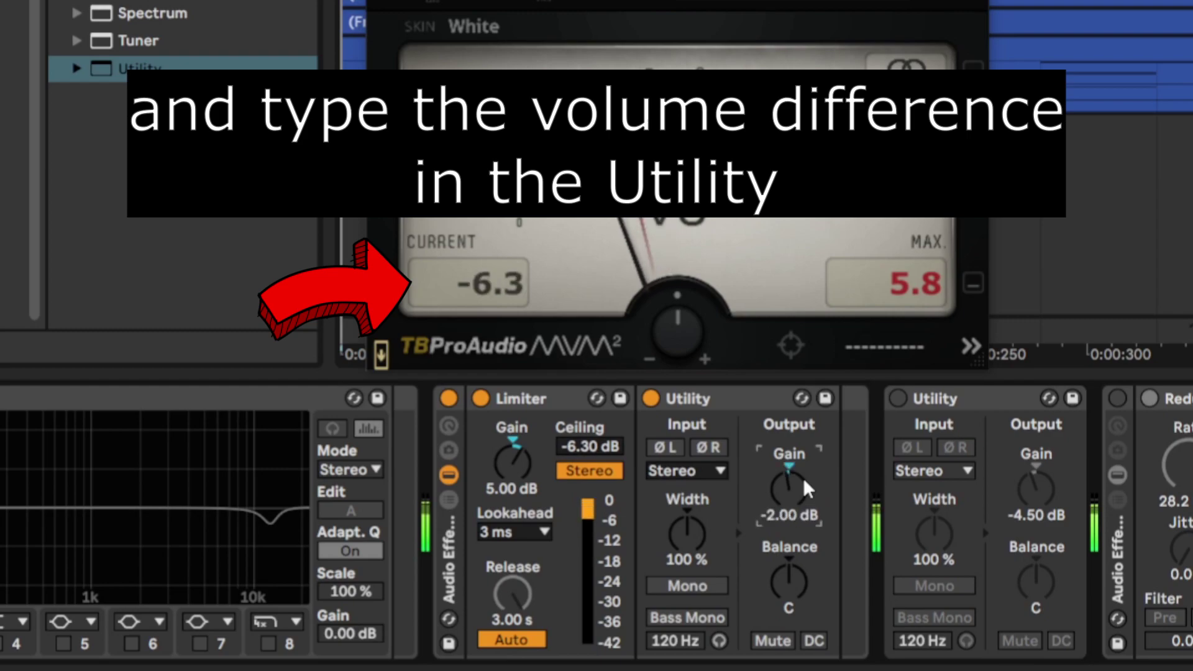
type("-2.1")
key("Return")
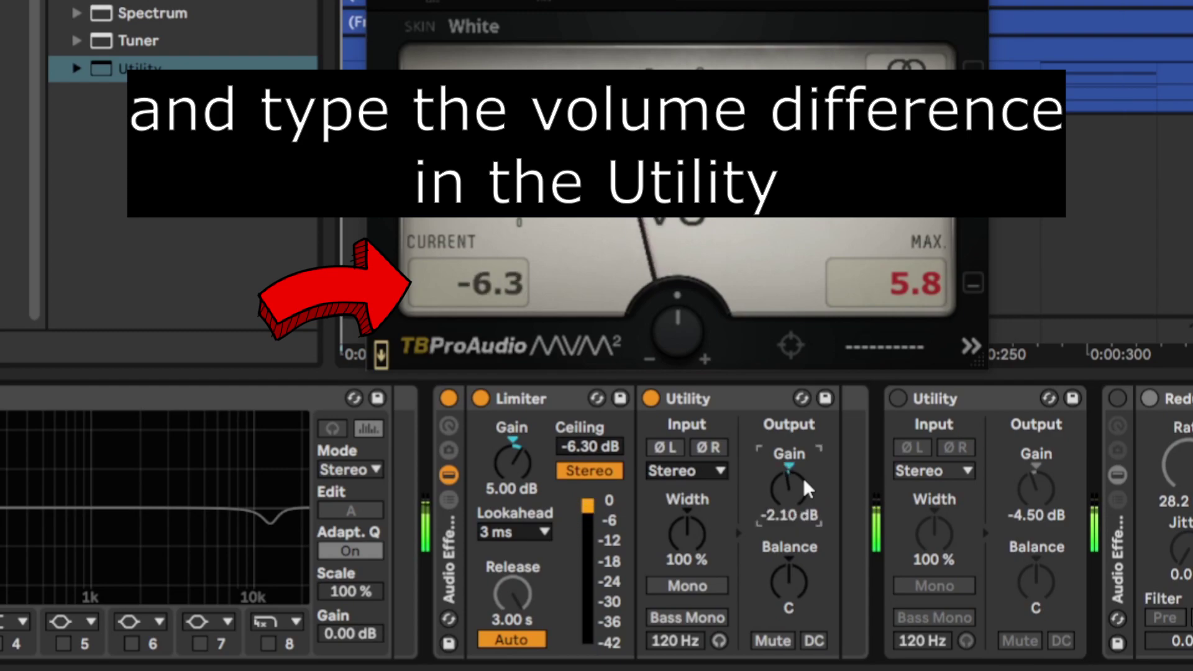
left_click(447, 399)
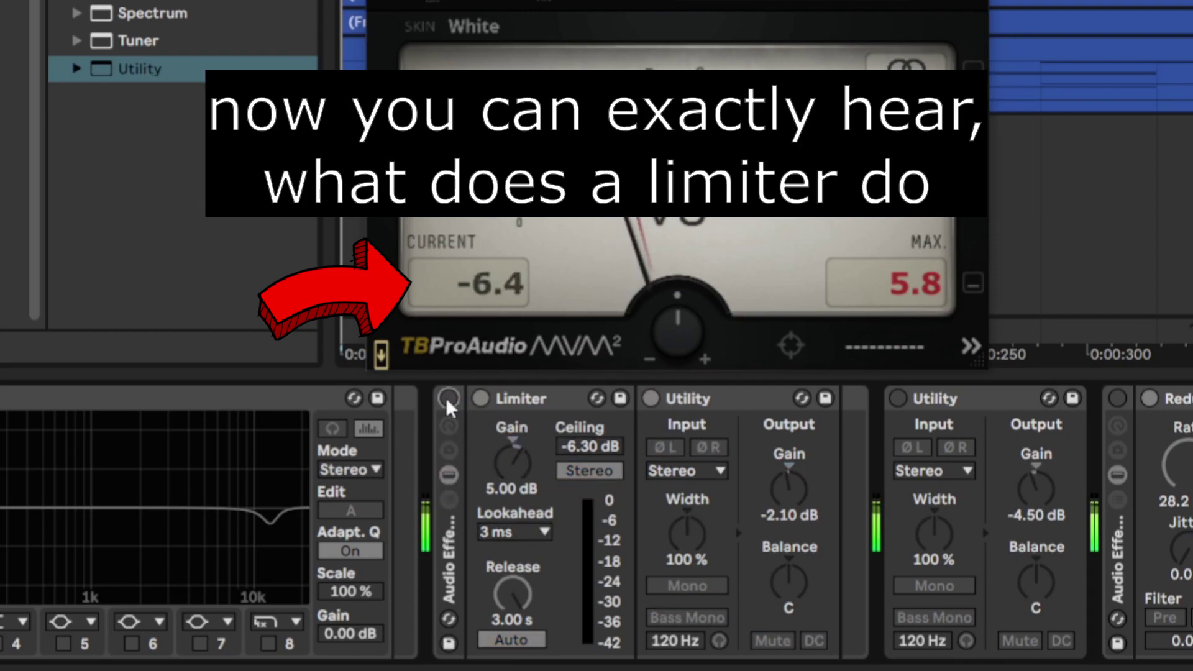
left_click(447, 398)
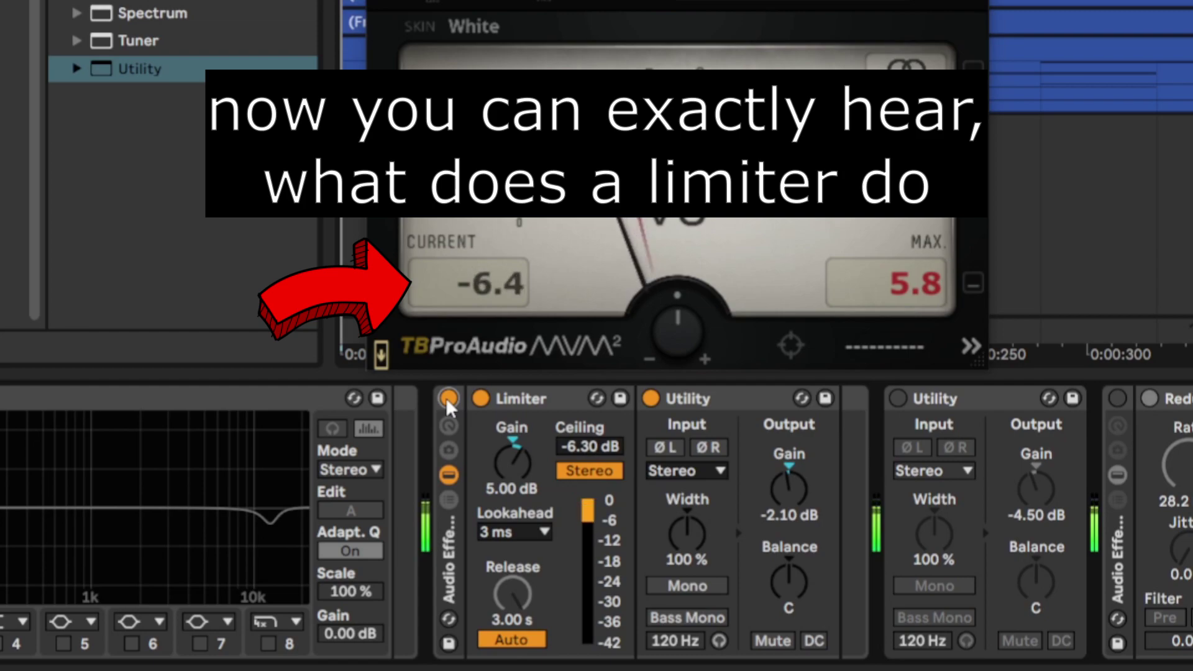
- Bypass and reactivate the rack holding the Limiter and Utility during playback to hear what the limiting does
left_click(447, 397)
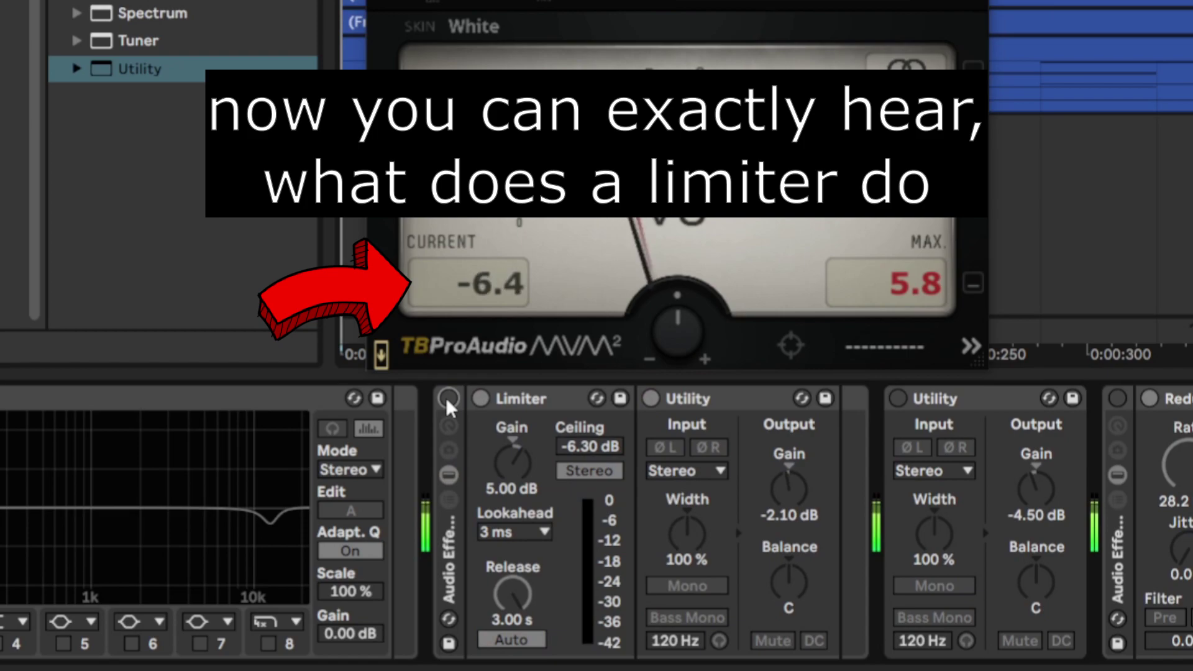
left_click(446, 397)
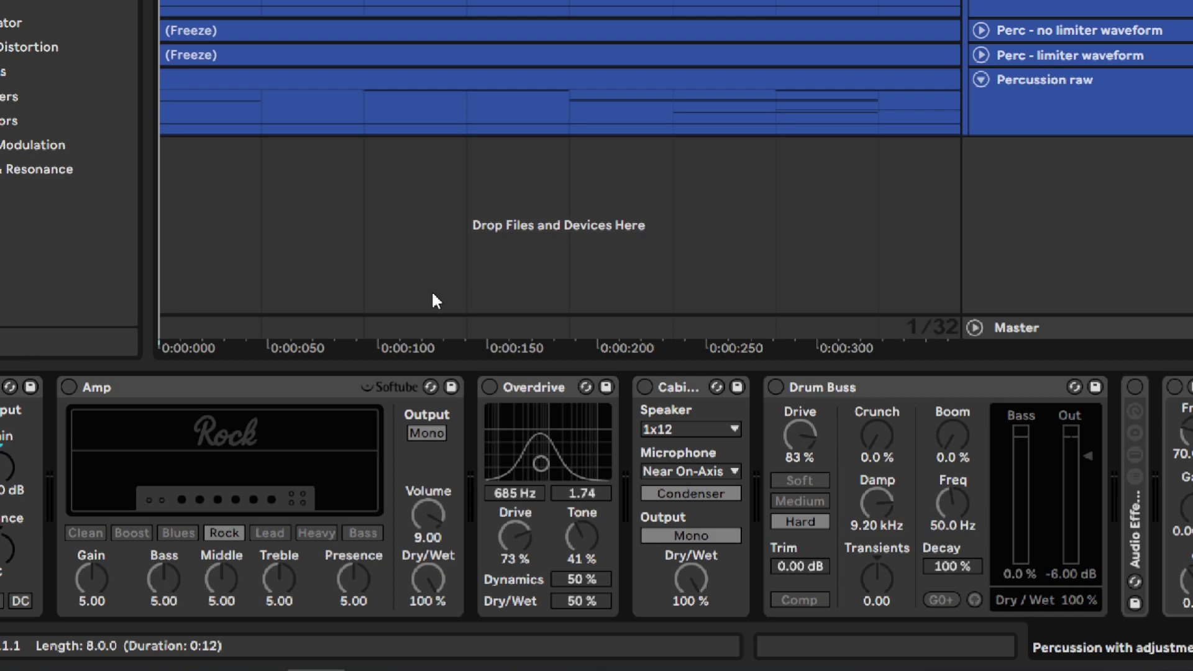
- Audition the Amp and the Overdrive one at a time on the percussion loop, leaving both switched off
left_click(70, 388)
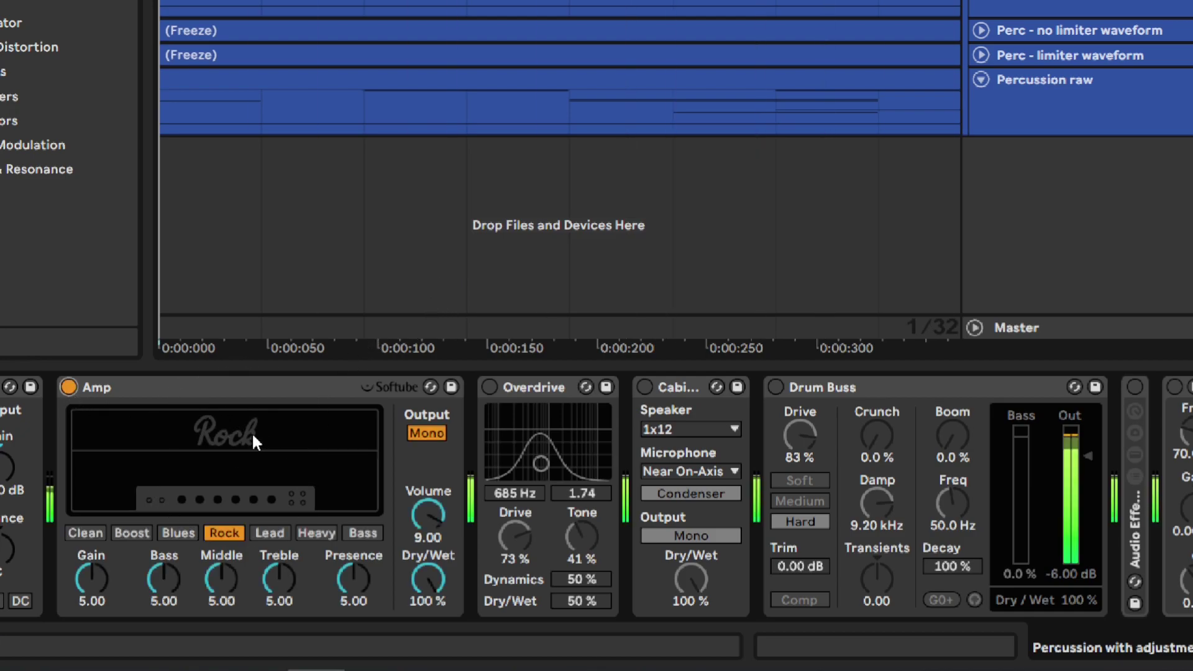
left_click(70, 386)
left_click(491, 386)
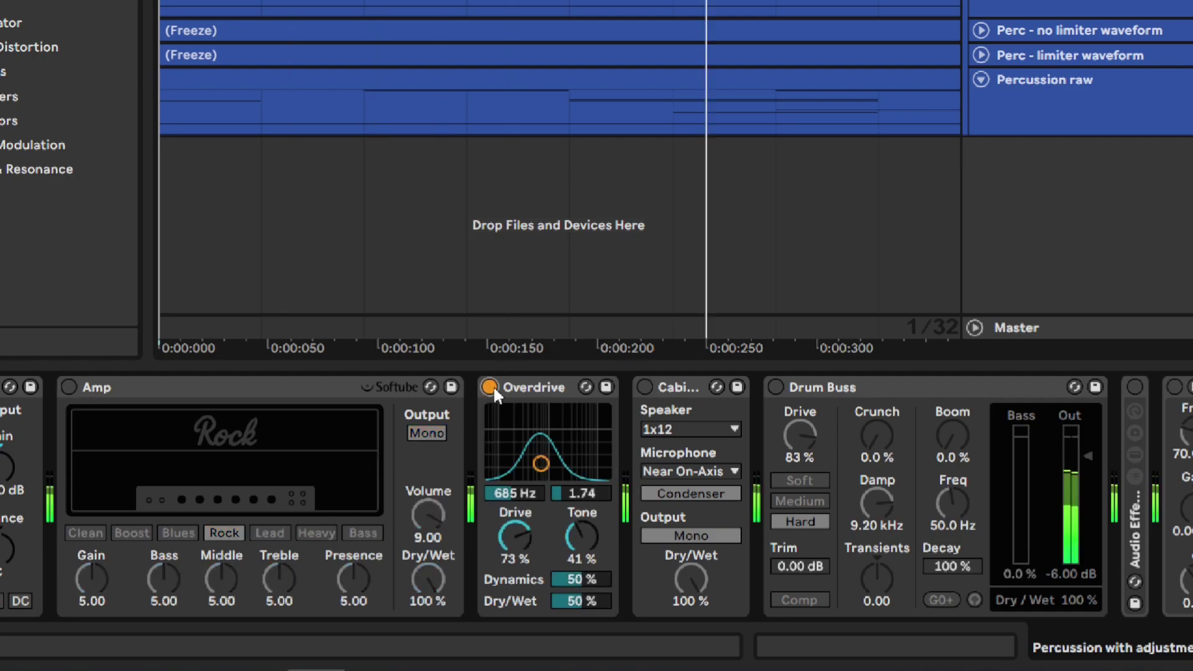
left_click(490, 387)
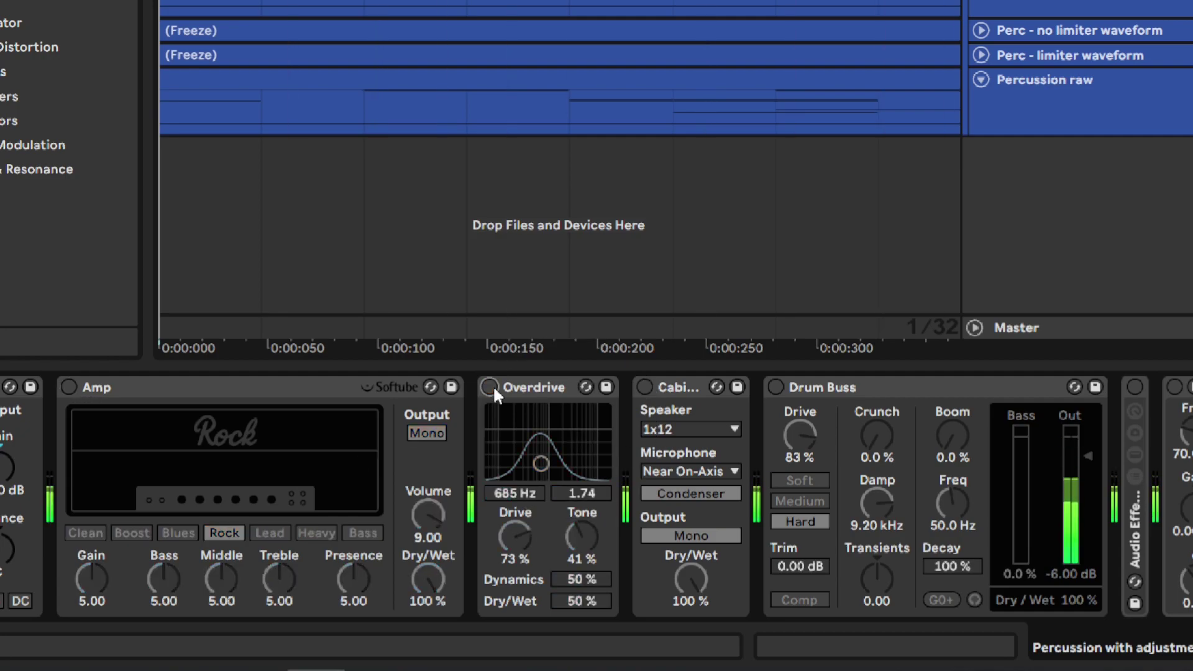
left_click(490, 386)
left_click(493, 389)
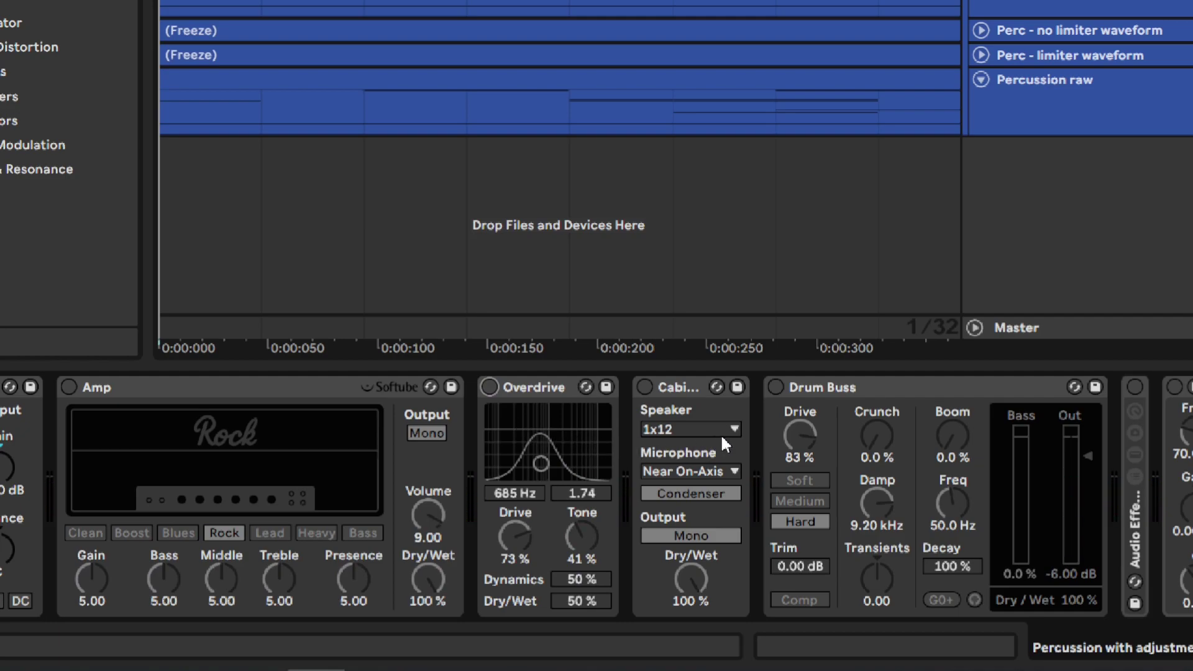
- Audition the Cabinet and the Drum Buss one at a time on the loop by switching them on and off
left_click(644, 386)
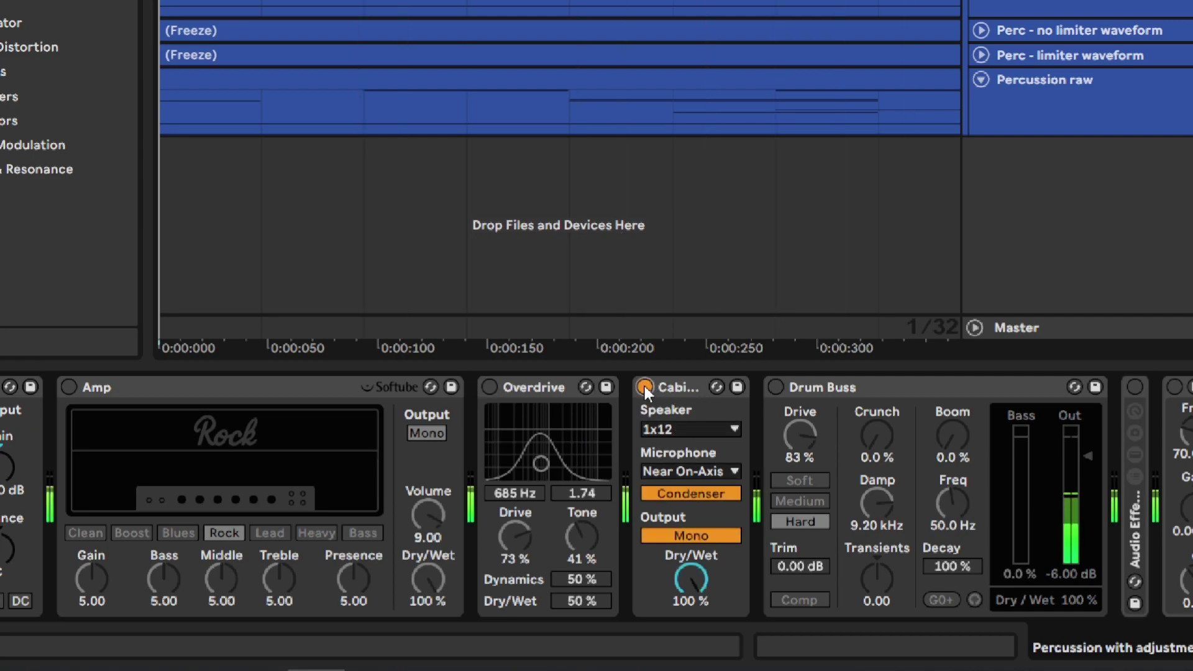
left_click(644, 386)
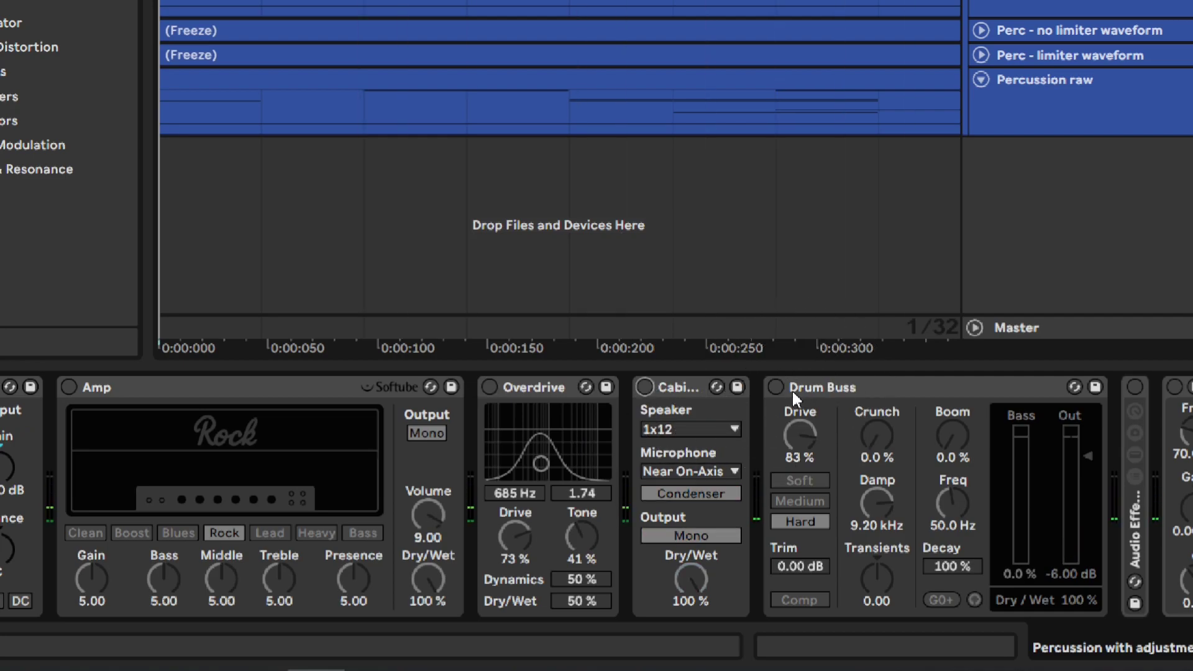
left_click(780, 388)
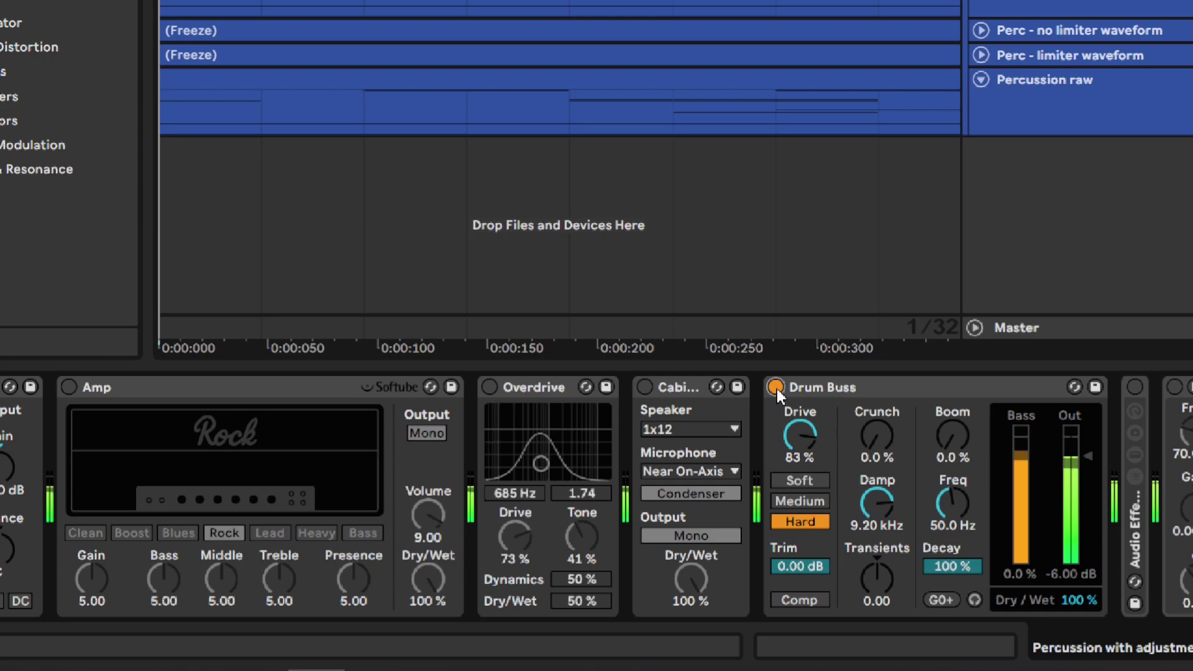
left_click(776, 389)
left_click(776, 389)
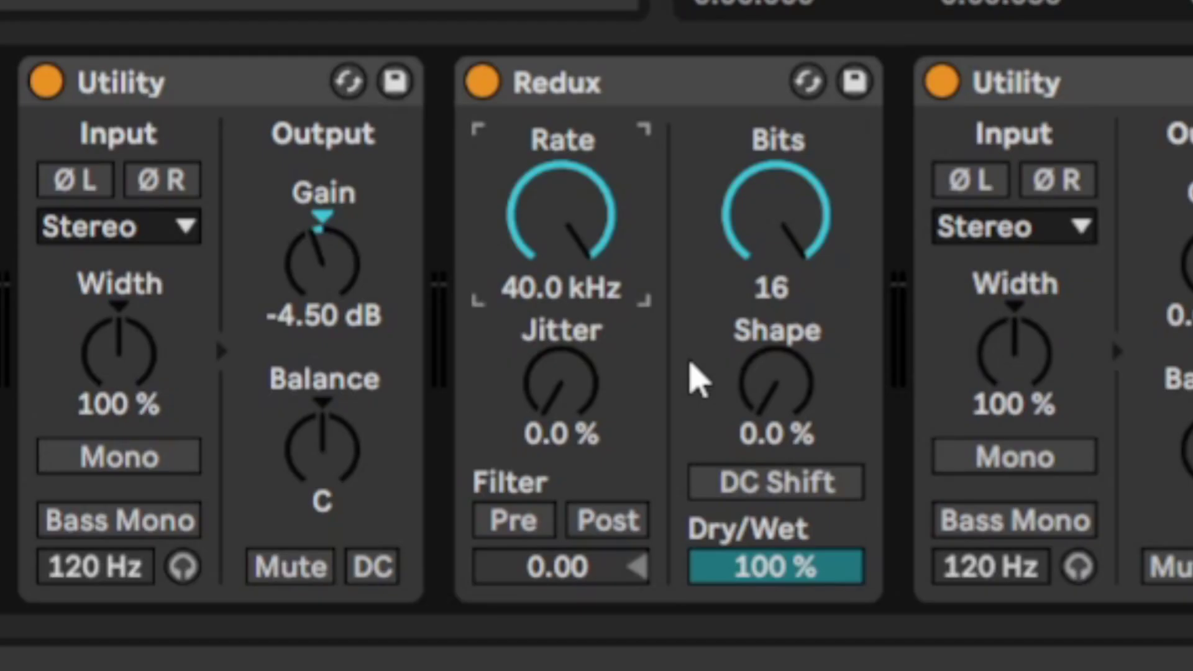
- Reduce Redux's Bits to 4 while keeping its Rate at 40.0 kHz
left_click(696, 378)
mouse_move(587, 261)
left_mouse_down()
mouse_move(587, 326)
mouse_move(587, 249)
mouse_move(591, 258)
left_mouse_up()
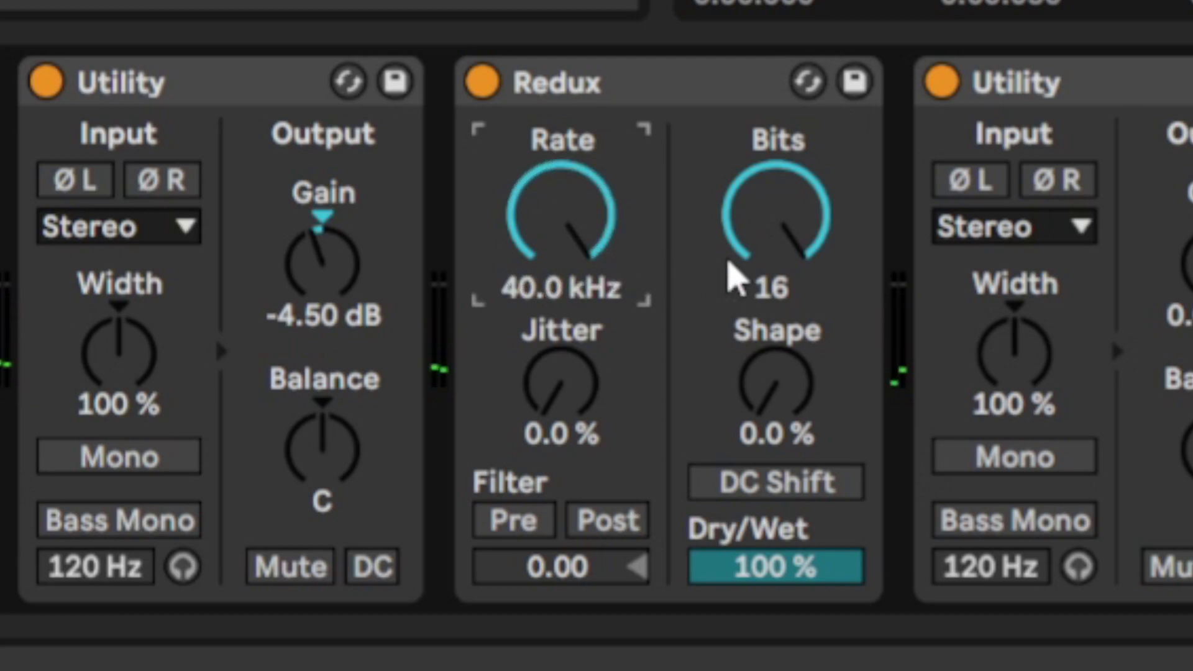
left_click(753, 261)
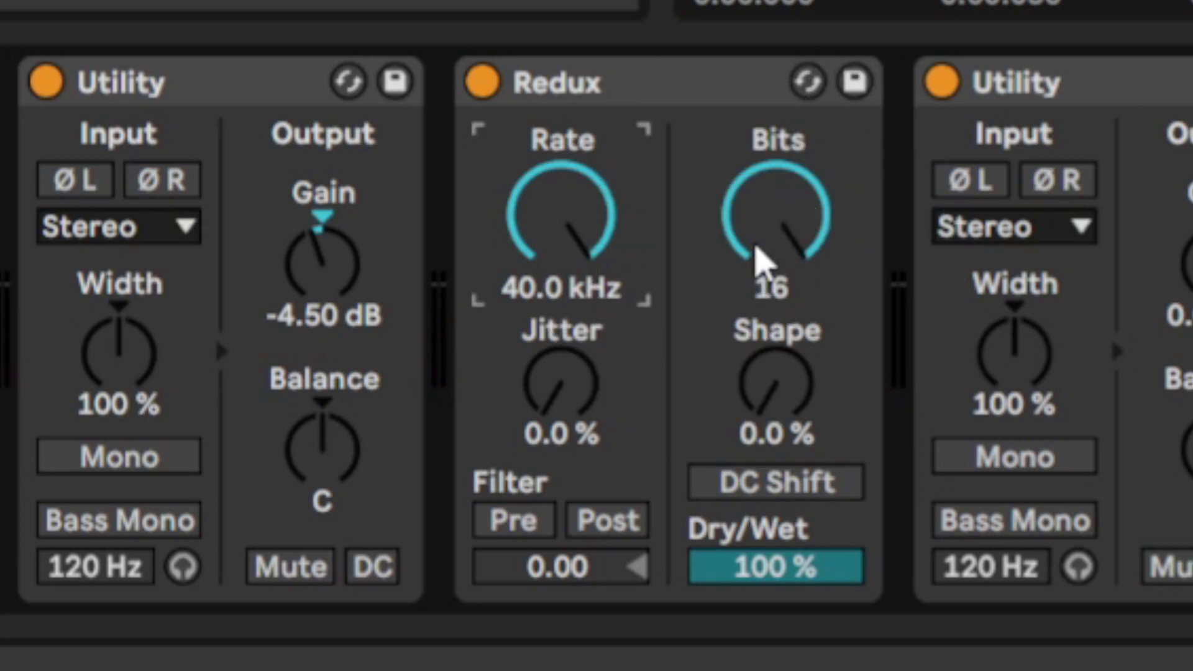
mouse_move(745, 235)
left_mouse_down()
mouse_move(745, 267)
mouse_move(740, 229)
left_mouse_up()
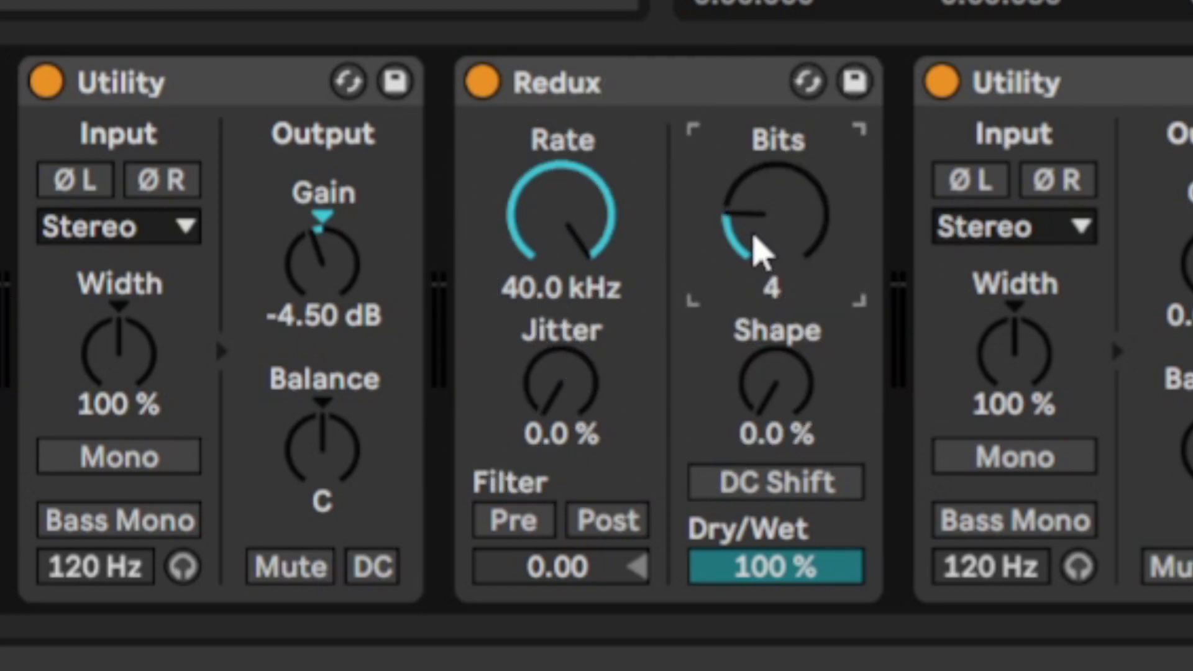
- Try out Redux's Shape, Bits and Rate during playback, ending with Shape at 0.0 %, Bits at 4 and Rate at 40.0 kHz
left_click(564, 371)
left_click(745, 370)
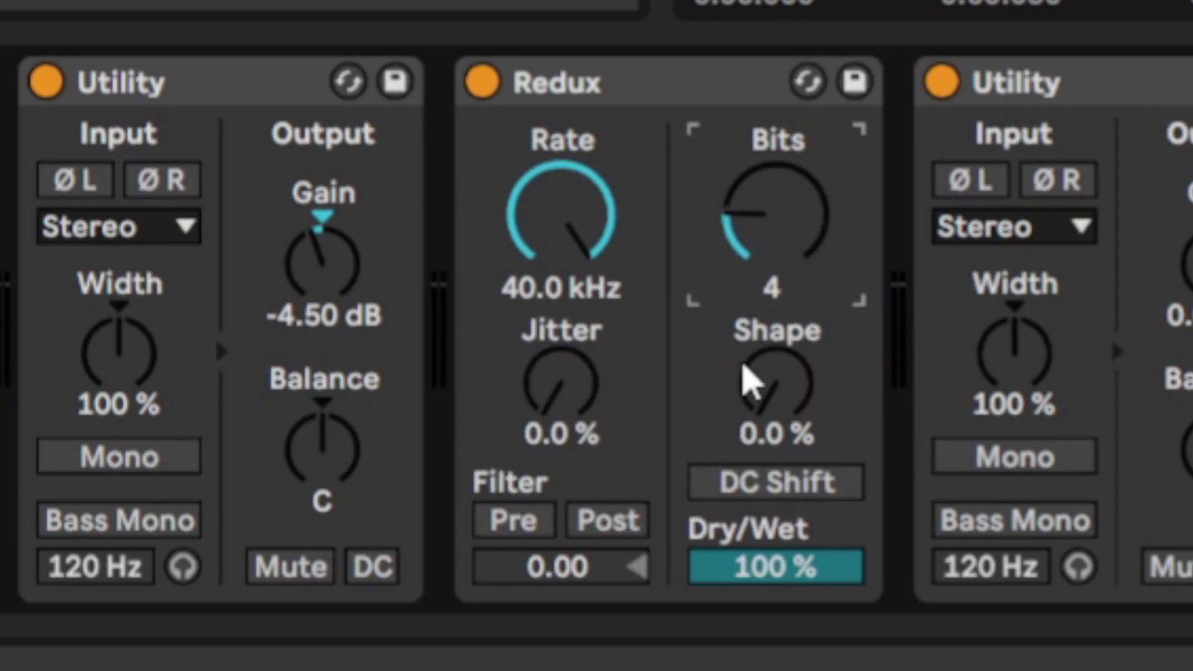
mouse_move(766, 418)
left_mouse_down()
mouse_move(767, 300)
mouse_move(770, 413)
left_mouse_up()
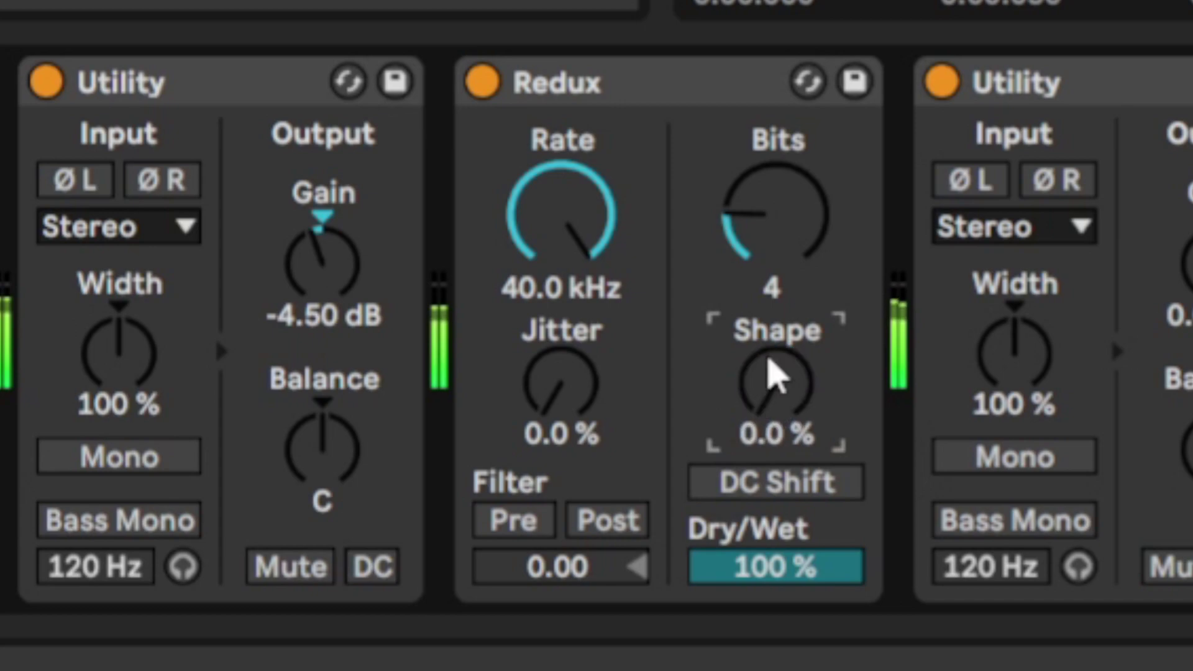
left_click_drag(776, 214, 775, 180)
left_click_drag(561, 211, 561, 155)
left_click_drag(775, 214, 732, 234)
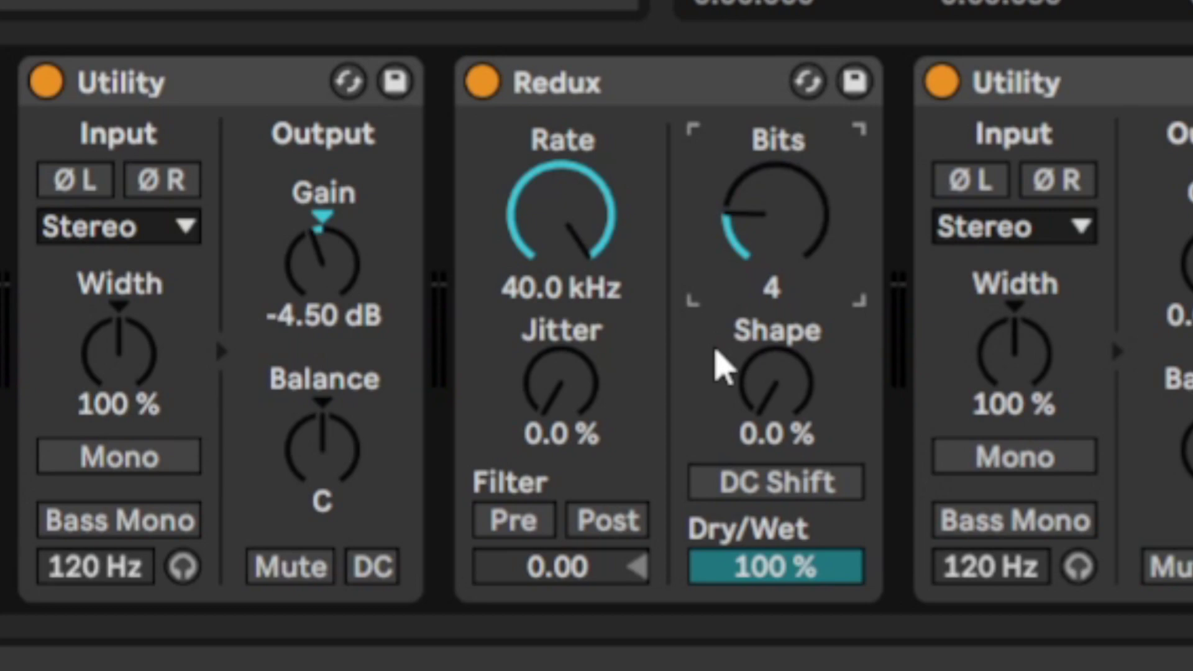
- Set Redux's Dry/Wet to 59 % and compare the loop with Redux bypassed and active
left_click(780, 568)
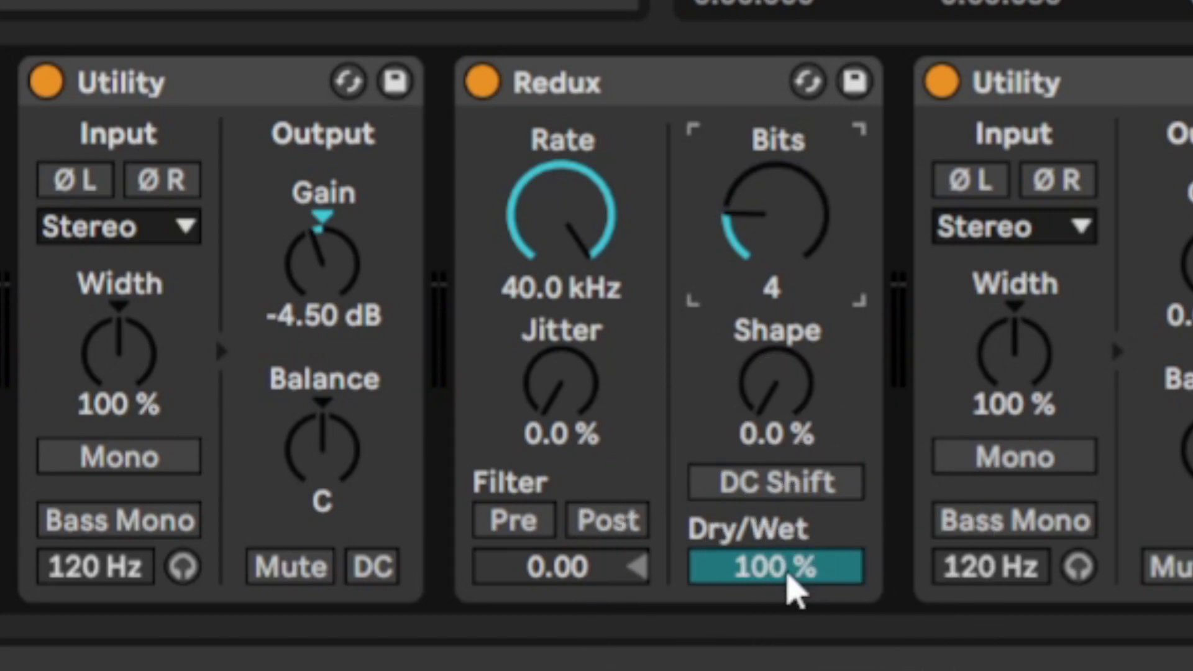
left_click_drag(787, 575, 788, 601)
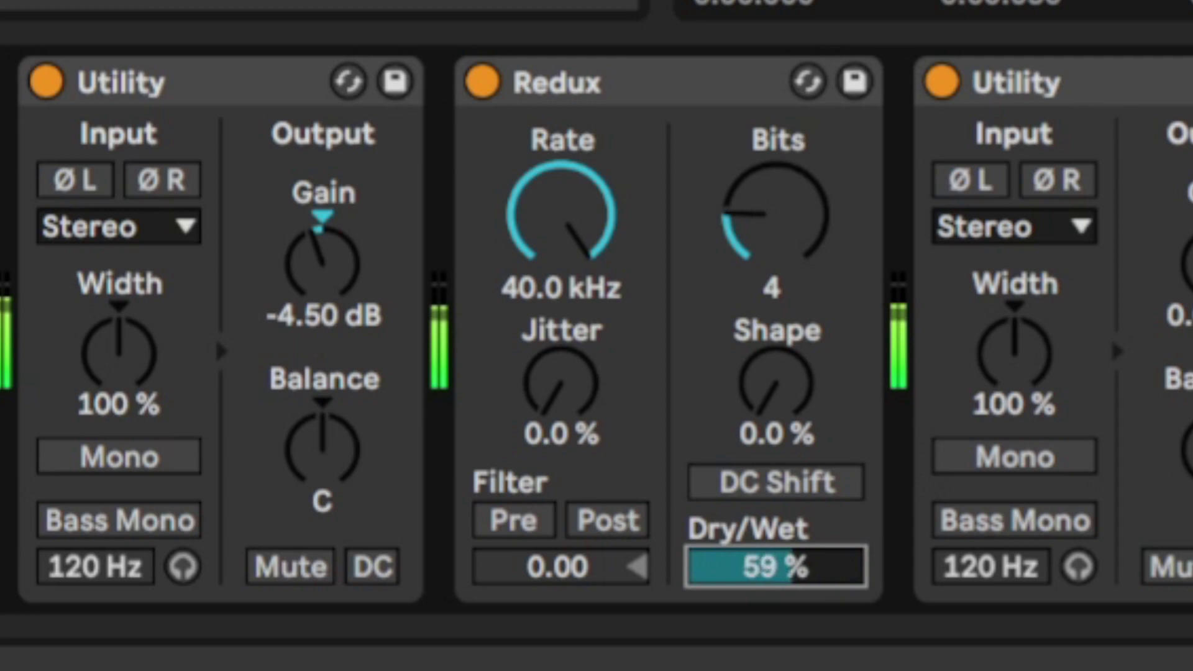
left_click(482, 94)
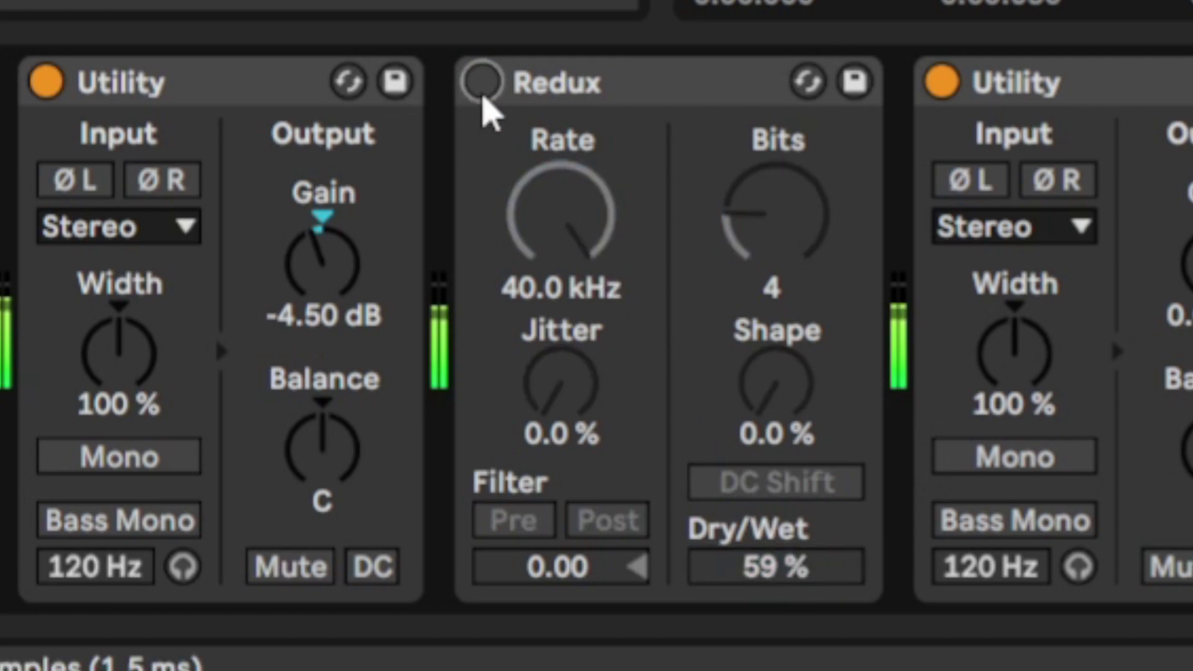
left_click(477, 90)
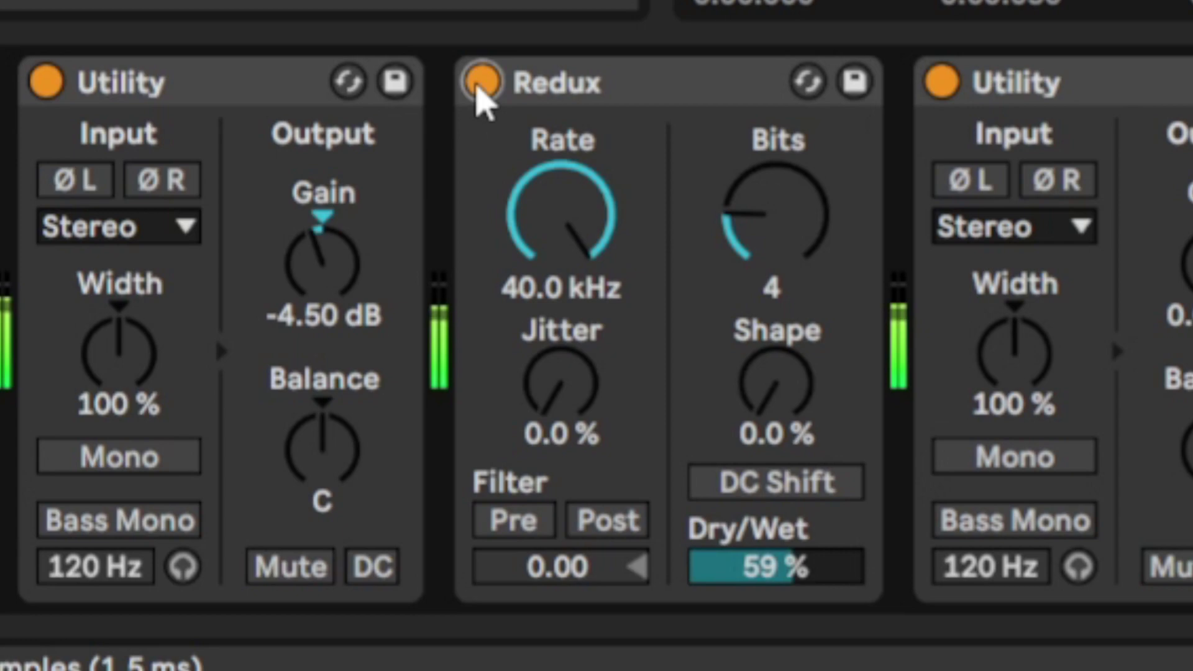
left_click(480, 93)
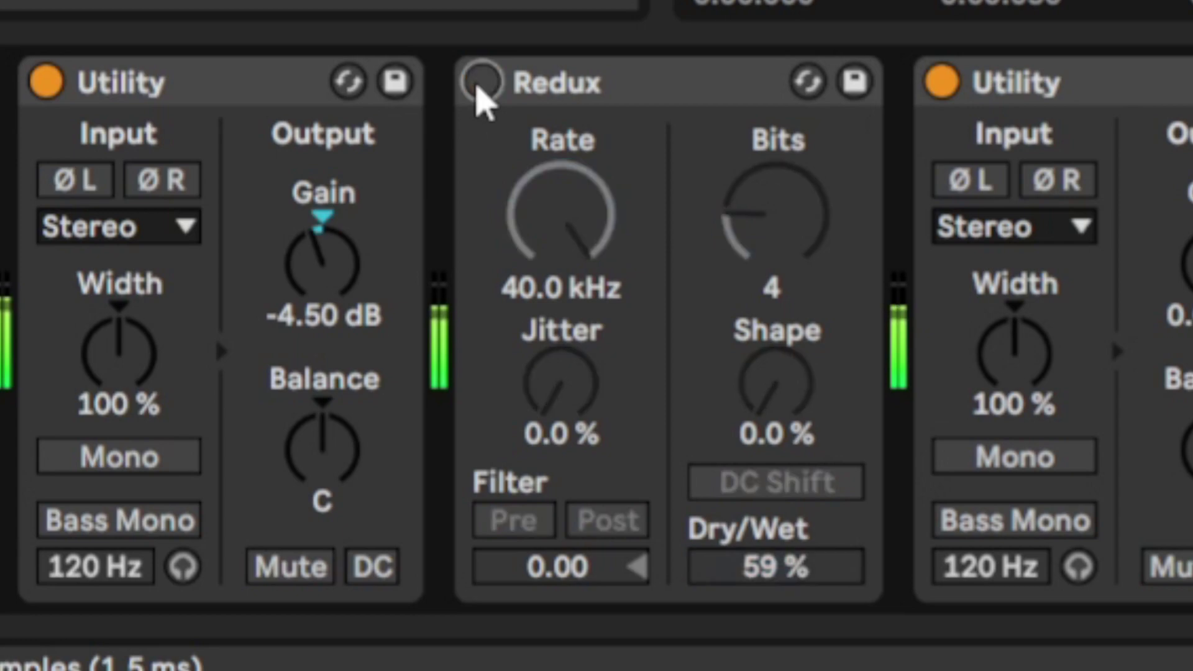
left_click(481, 92)
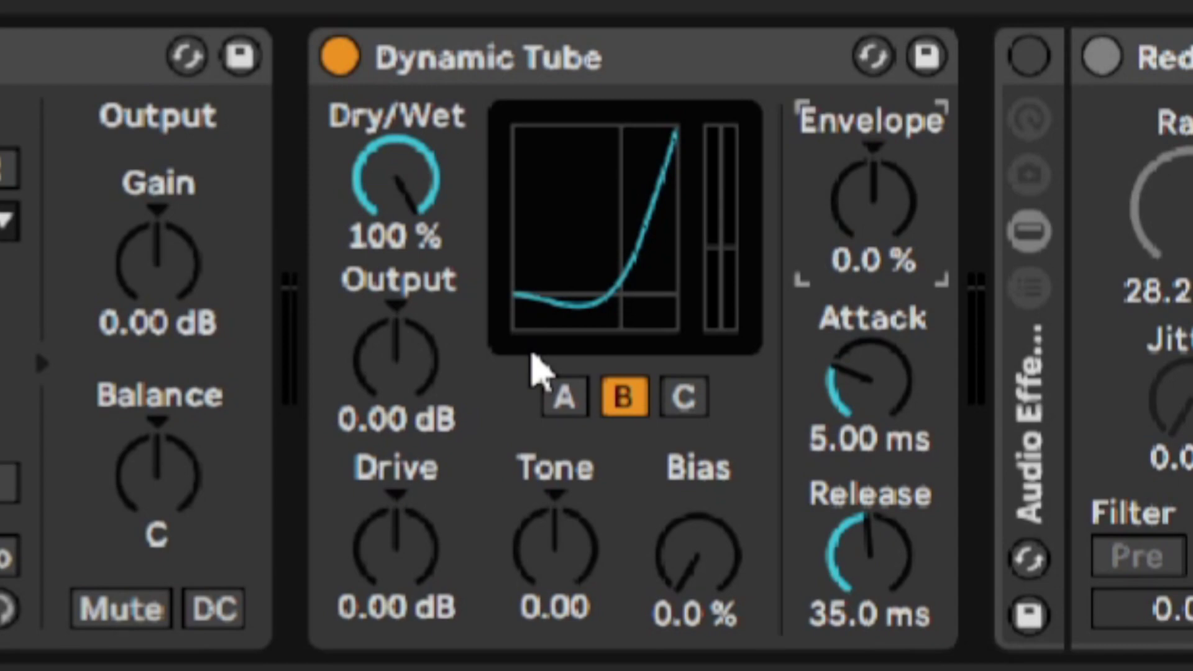
- Raise the Dynamic Tube's Drive to 15.0 dB and its Bias to about 52 % with tube model B
left_click(527, 254)
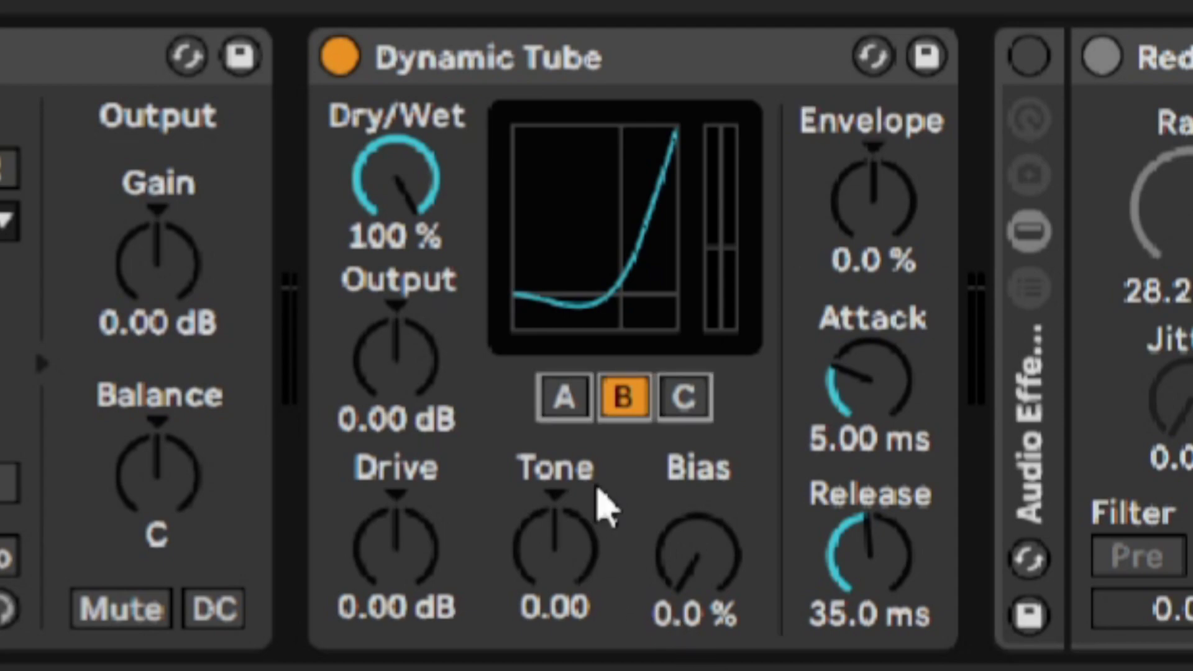
left_click(629, 392)
left_click(385, 562)
left_click(693, 564)
left_click_drag(391, 586, 391, 528)
left_click_drag(691, 547, 690, 492)
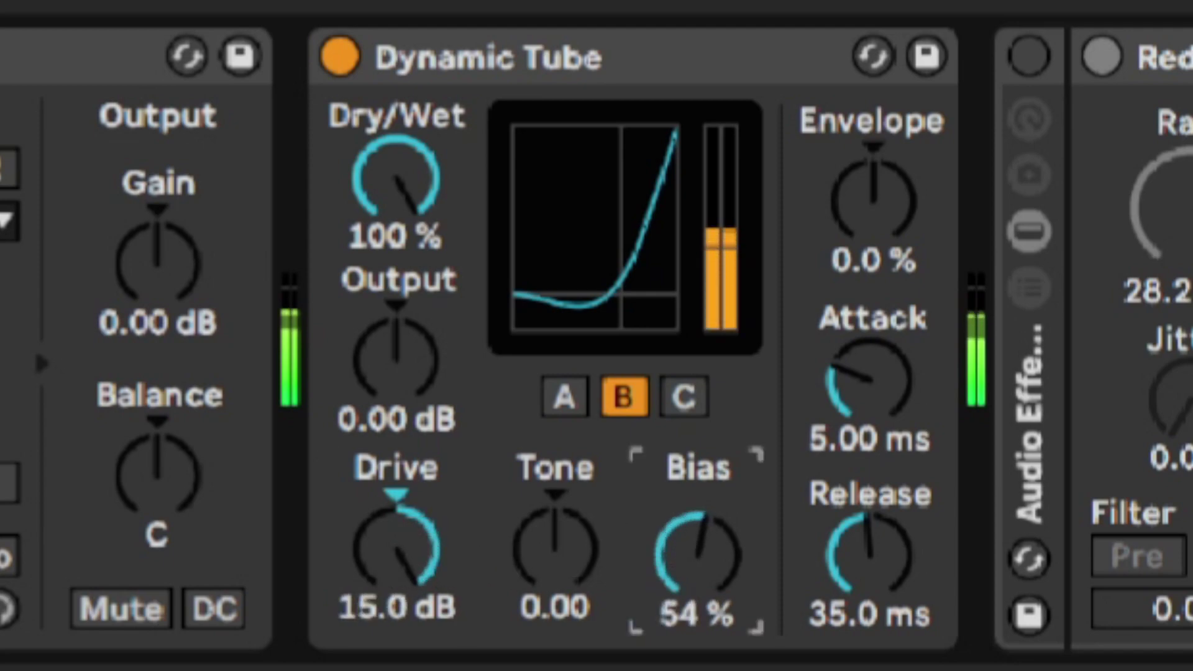
- Compare tube models A, B and C on the Dynamic Tube during playback and return to model B
left_click(575, 398)
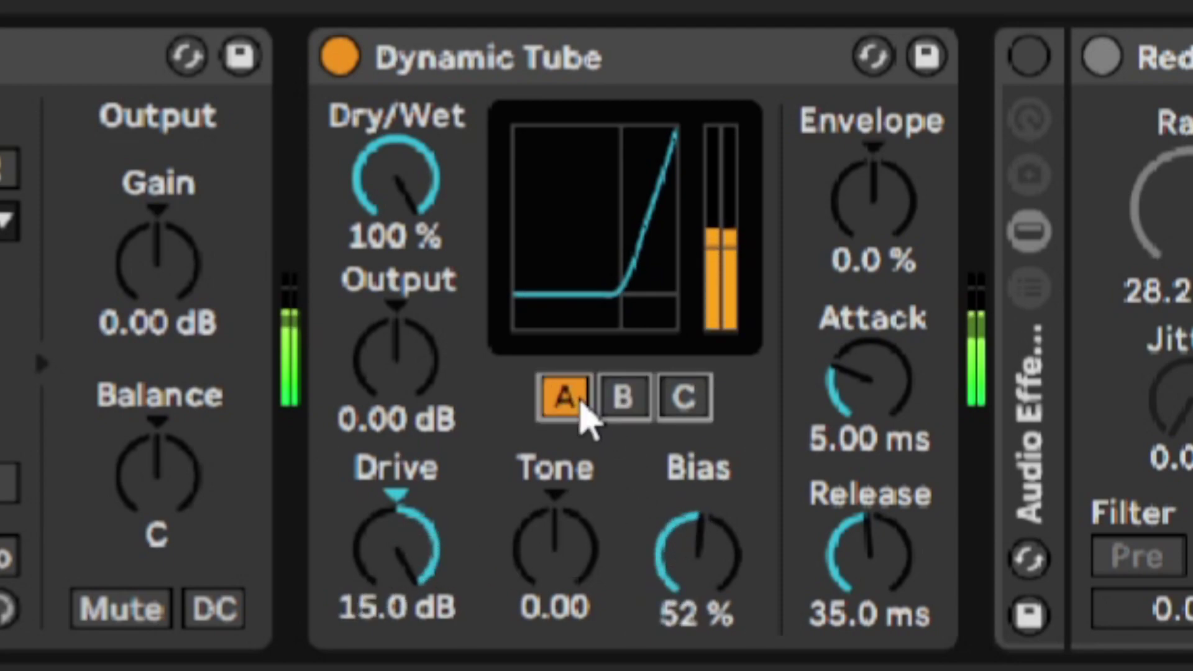
left_click(624, 402)
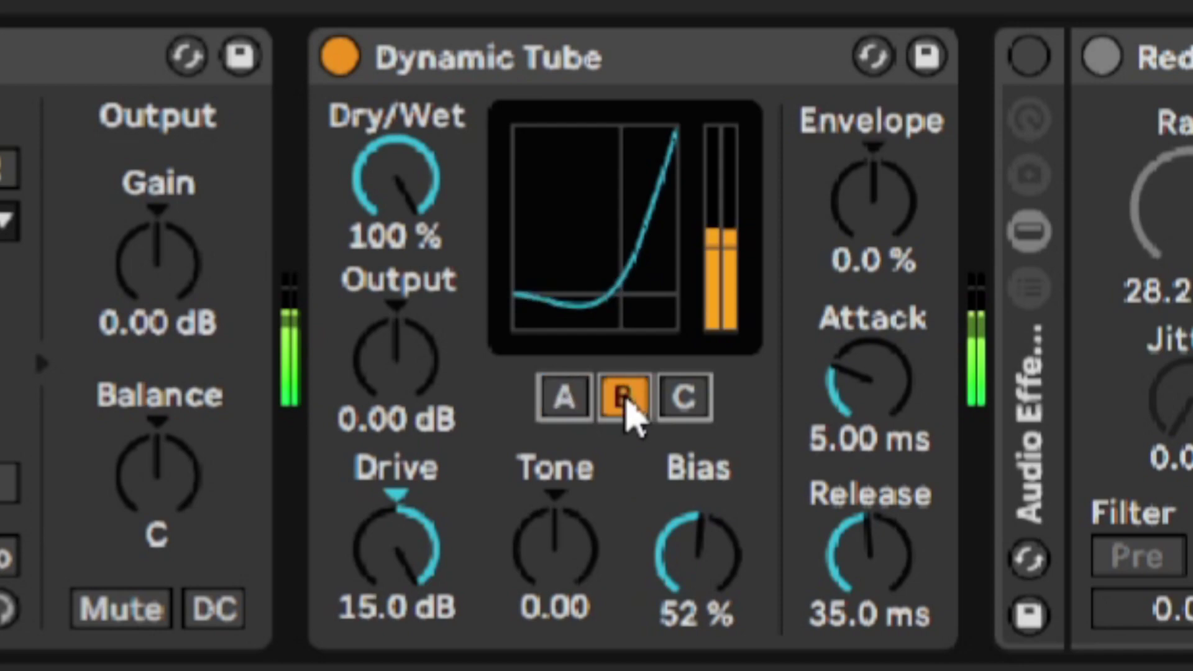
left_click(682, 403)
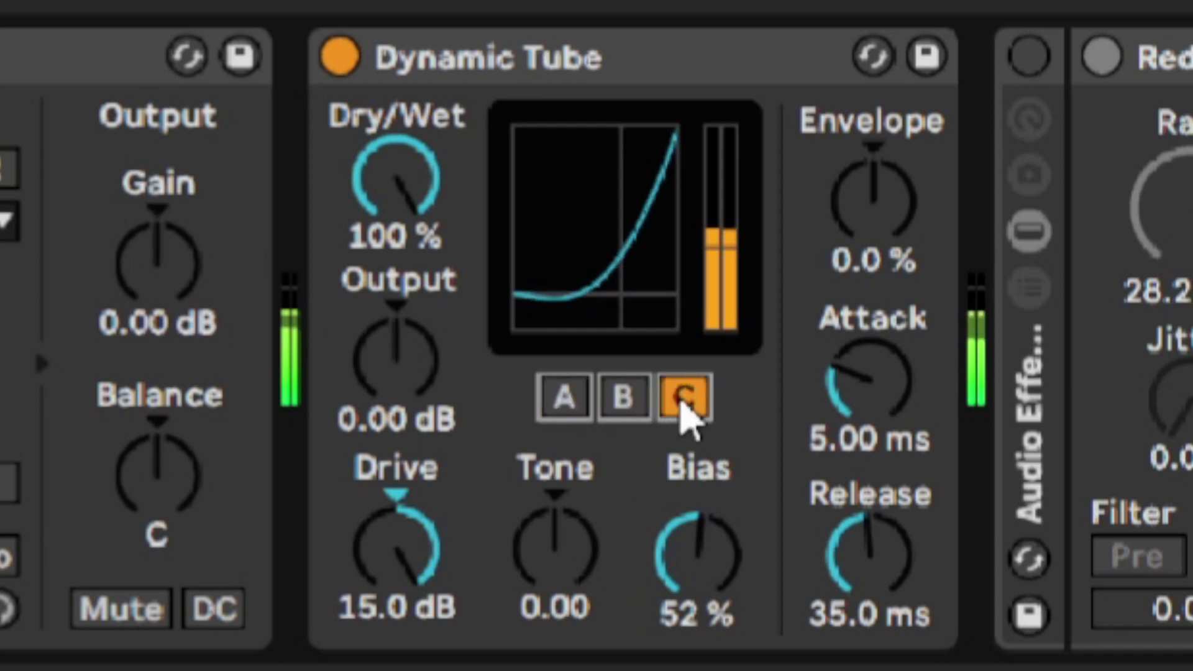
left_click(624, 407)
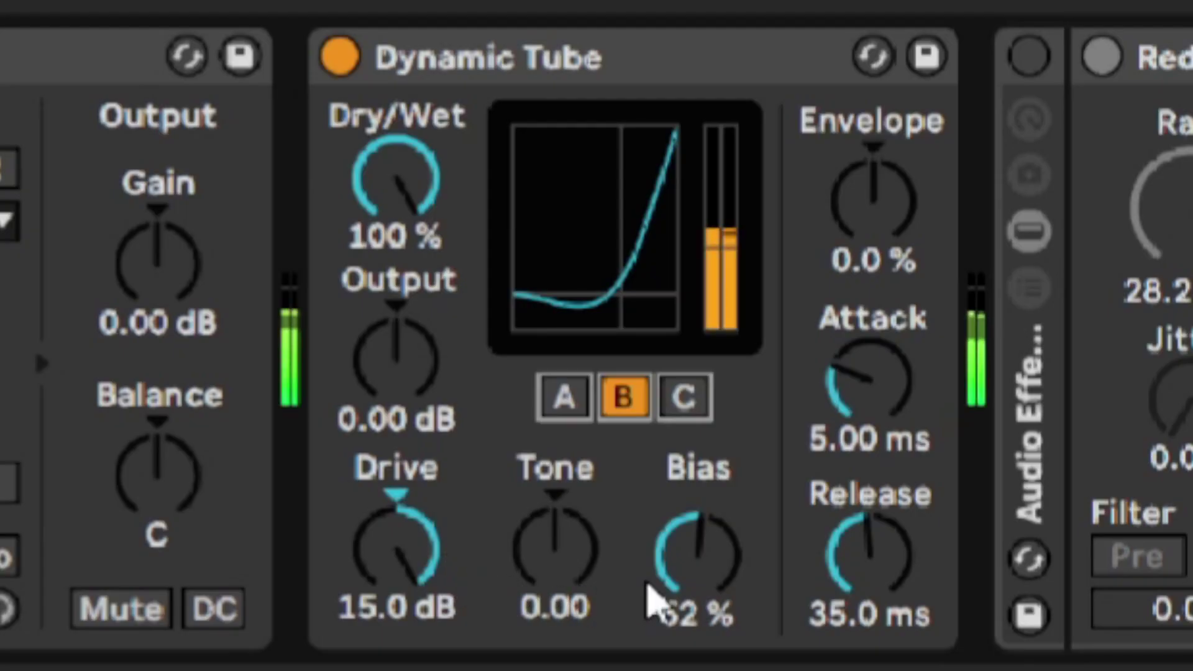
- Lower the Dynamic Tube's Bias to 25 % and compare the loop with the device bypassed and active
left_click_drag(706, 559, 706, 593)
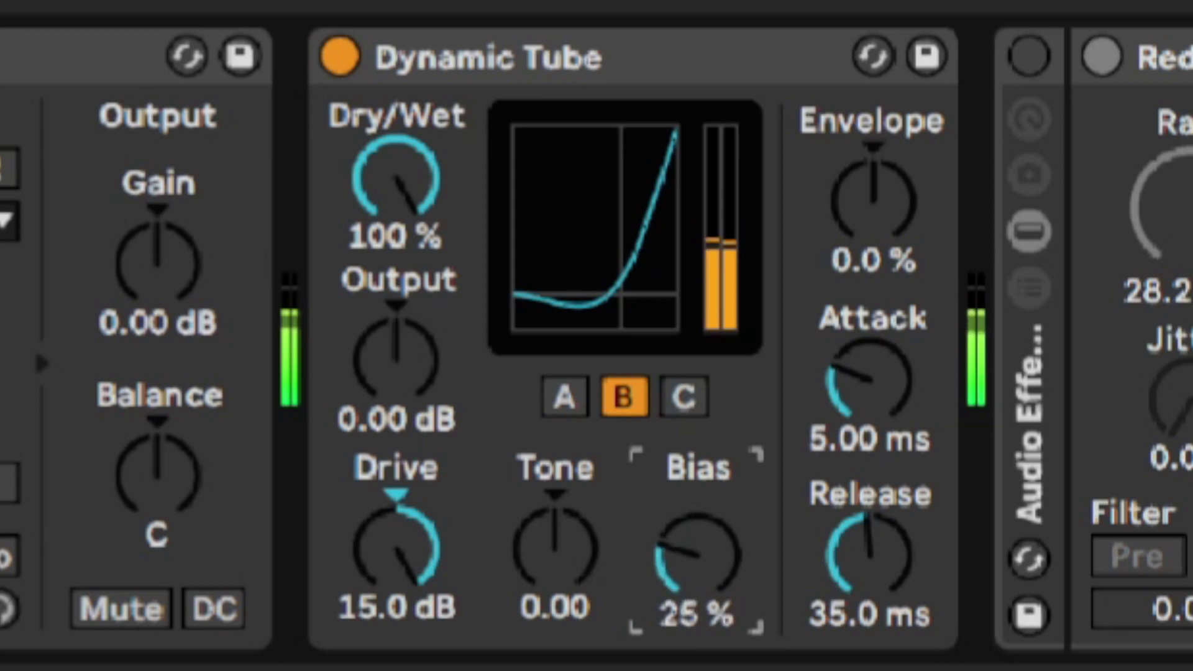
left_click(340, 59)
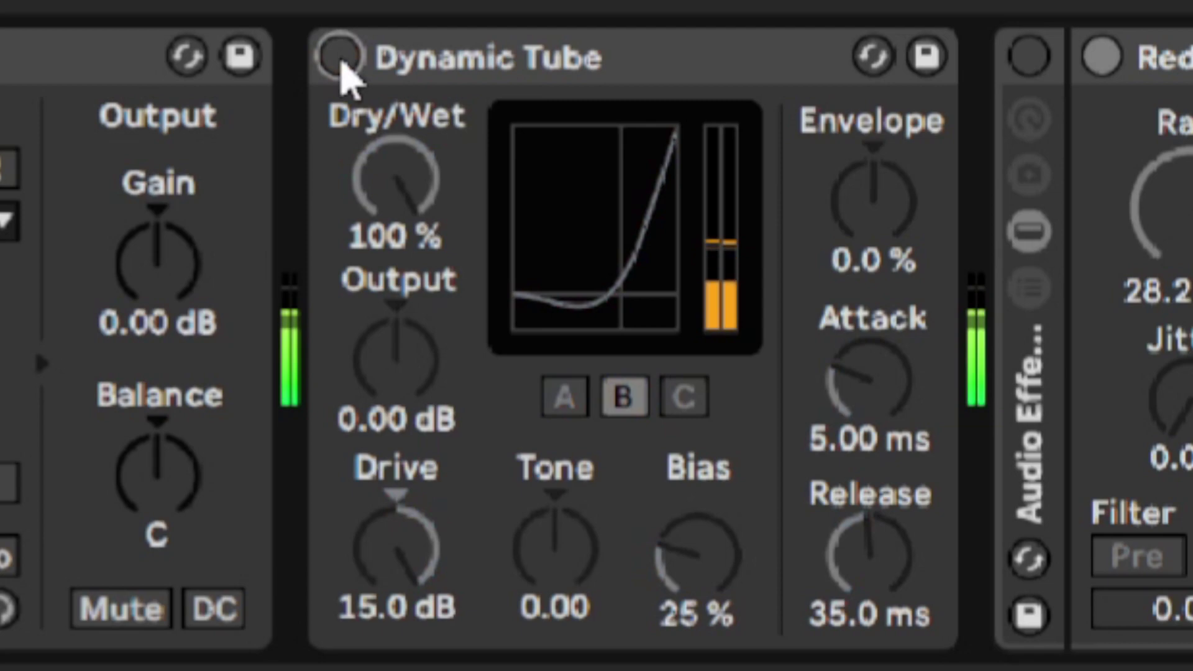
left_click(339, 59)
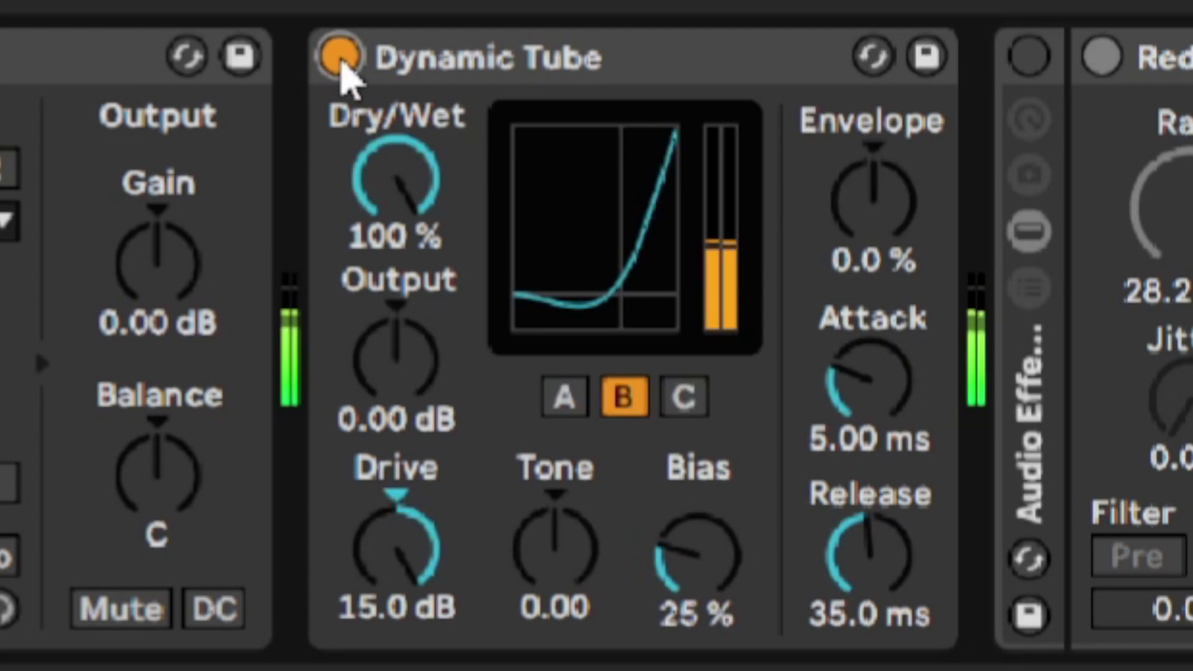
left_click(340, 59)
left_click(340, 59)
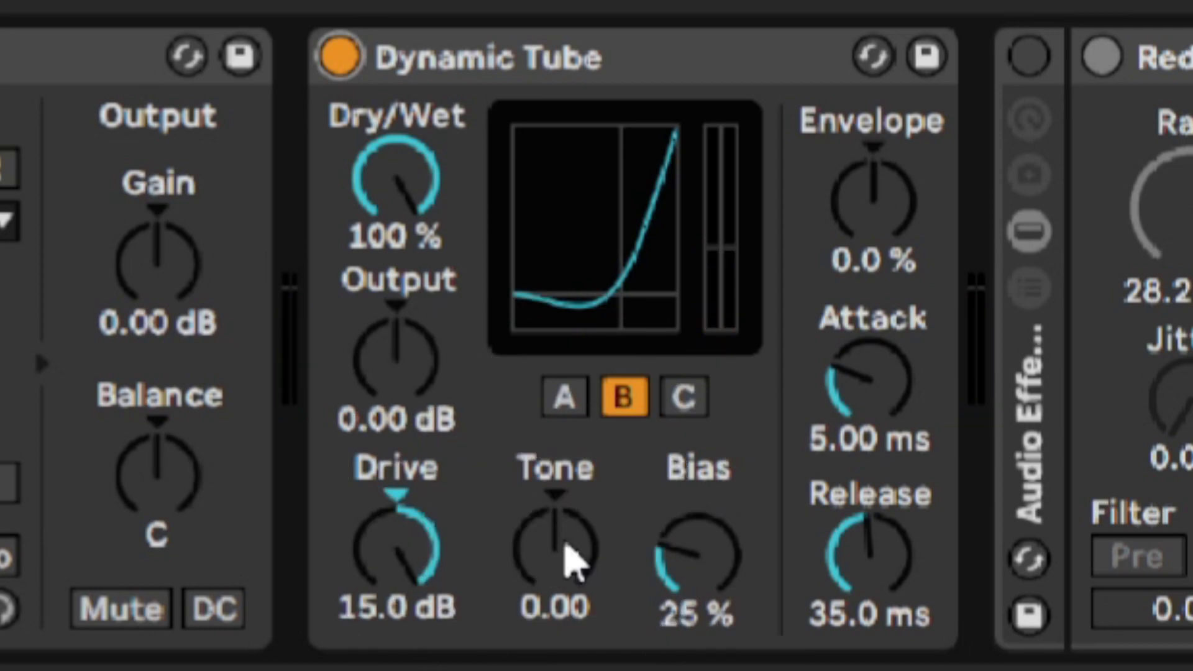
- Try the Dynamic Tube's Tone at 1.00 during playback, then set it to -0.14
left_click_drag(565, 547, 565, 485)
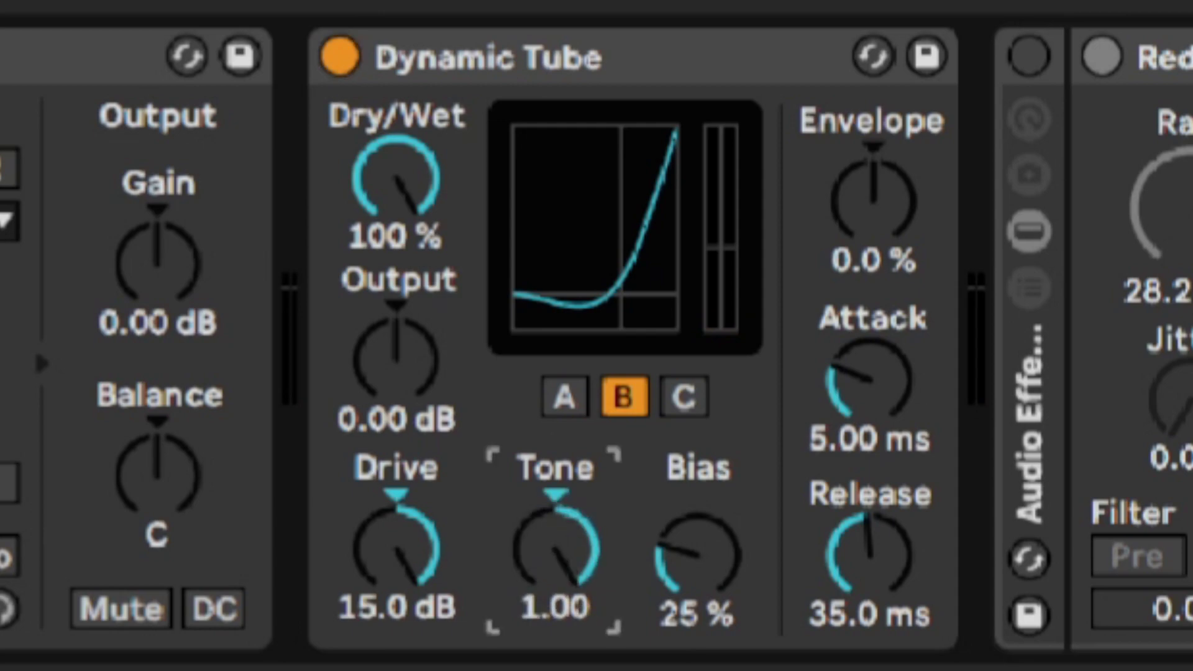
mouse_move(543, 547)
left_mouse_down()
mouse_move(542, 628)
mouse_move(551, 559)
left_mouse_up()
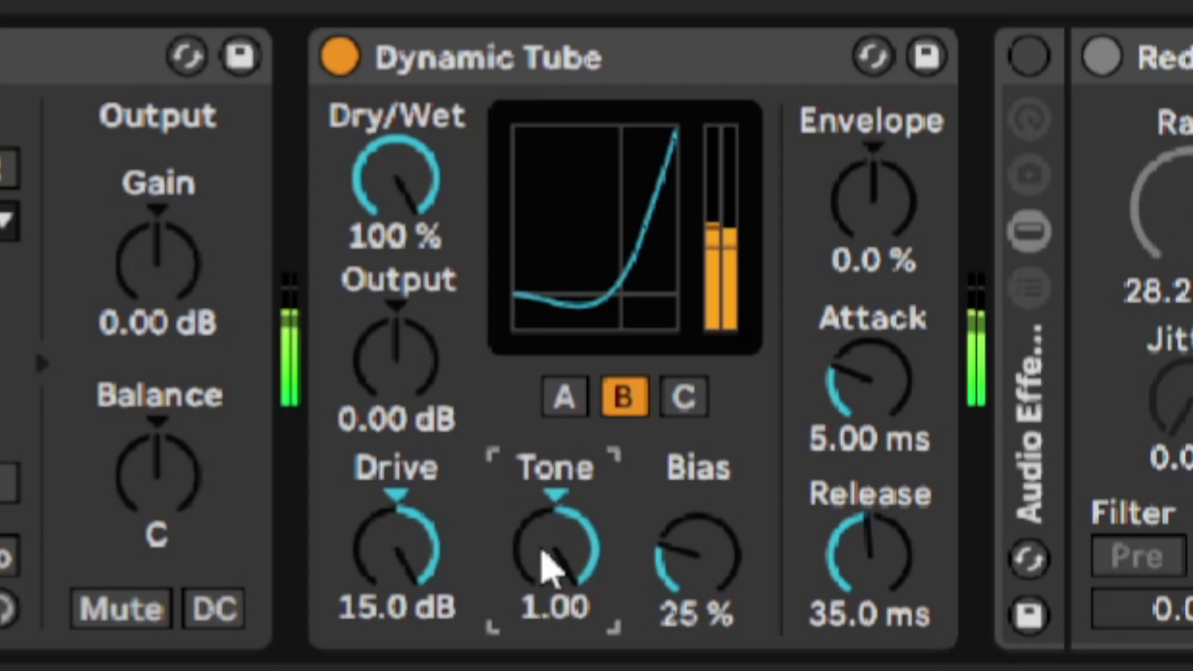
type("-0.14")
key("Return")
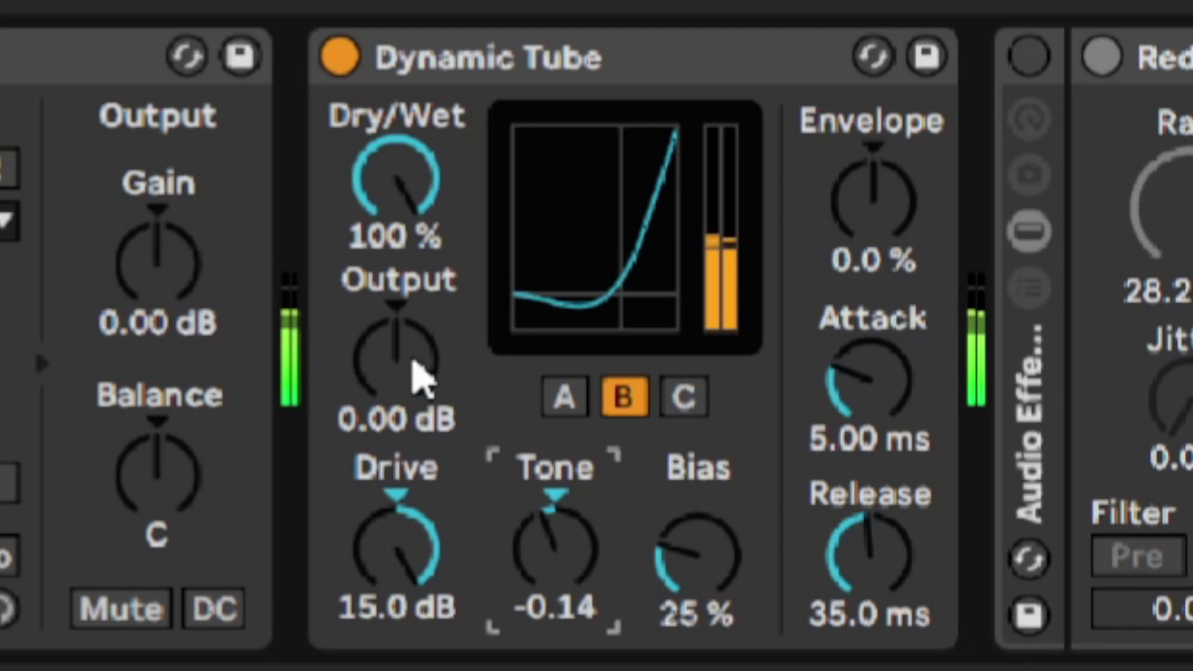
- Set the Dynamic Tube's Dry/Wet to 94.0 % and its Output to 2.80 dB
left_click(401, 218)
type("54")
key("Return")
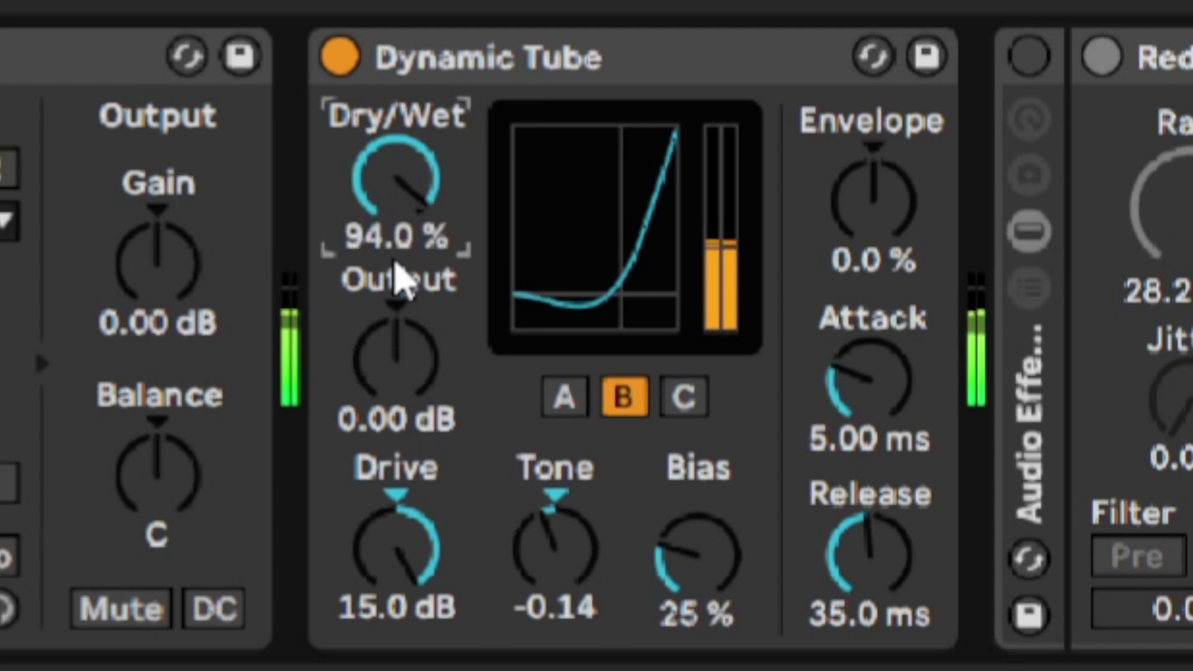
left_click(412, 380)
type("2.8")
key("Return")
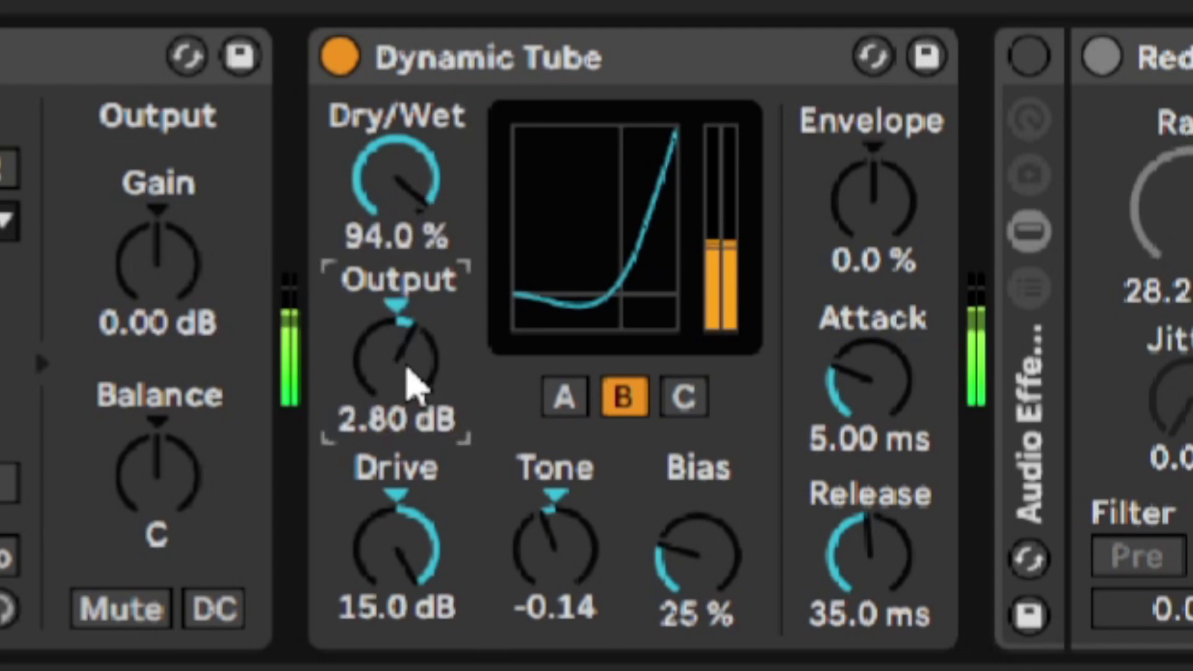
- Compare the loop with the Dynamic Tube bypassed and active during playback, leaving the device on
left_click(348, 68)
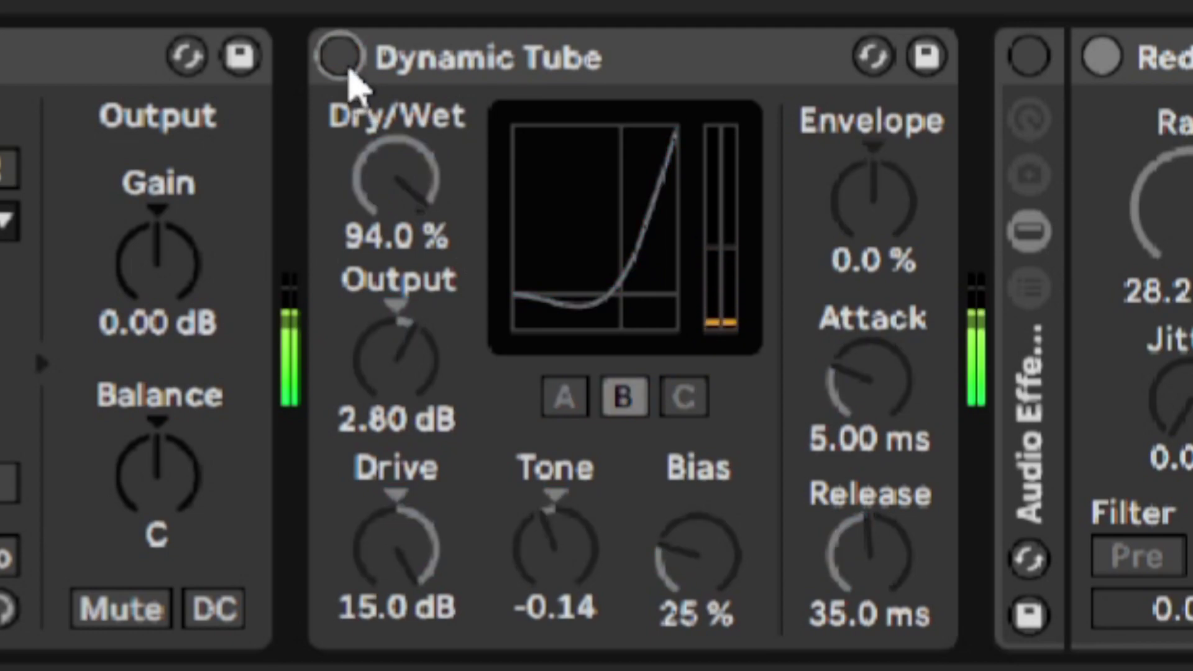
left_click(348, 68)
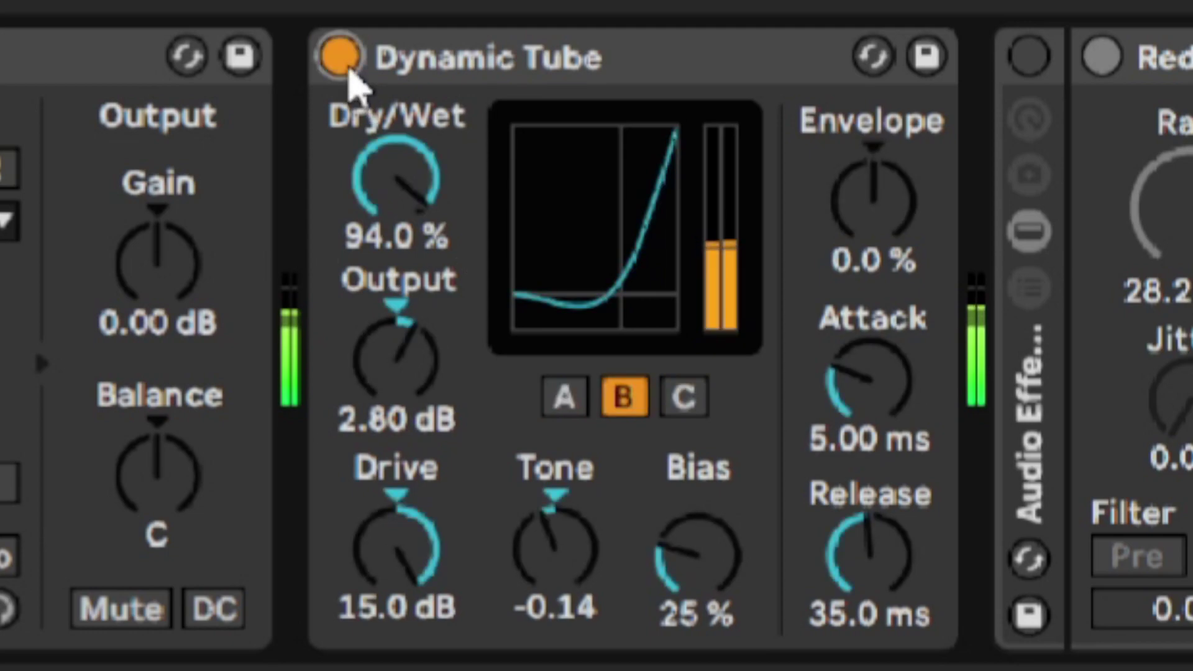
left_click(338, 58)
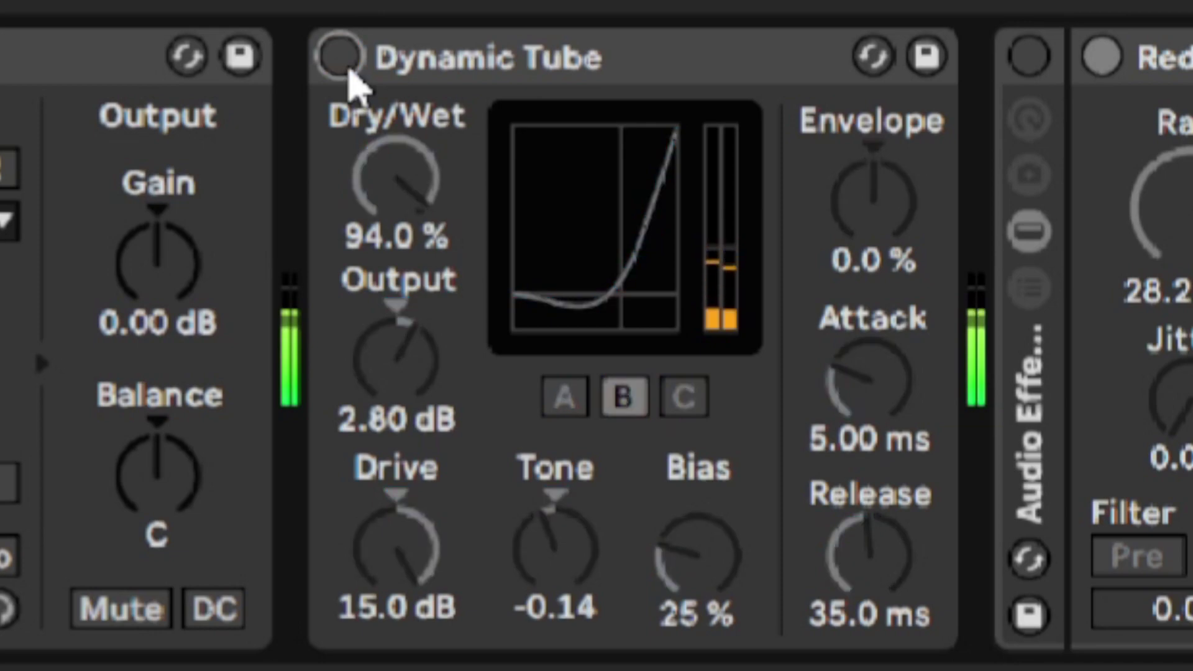
left_click(341, 59)
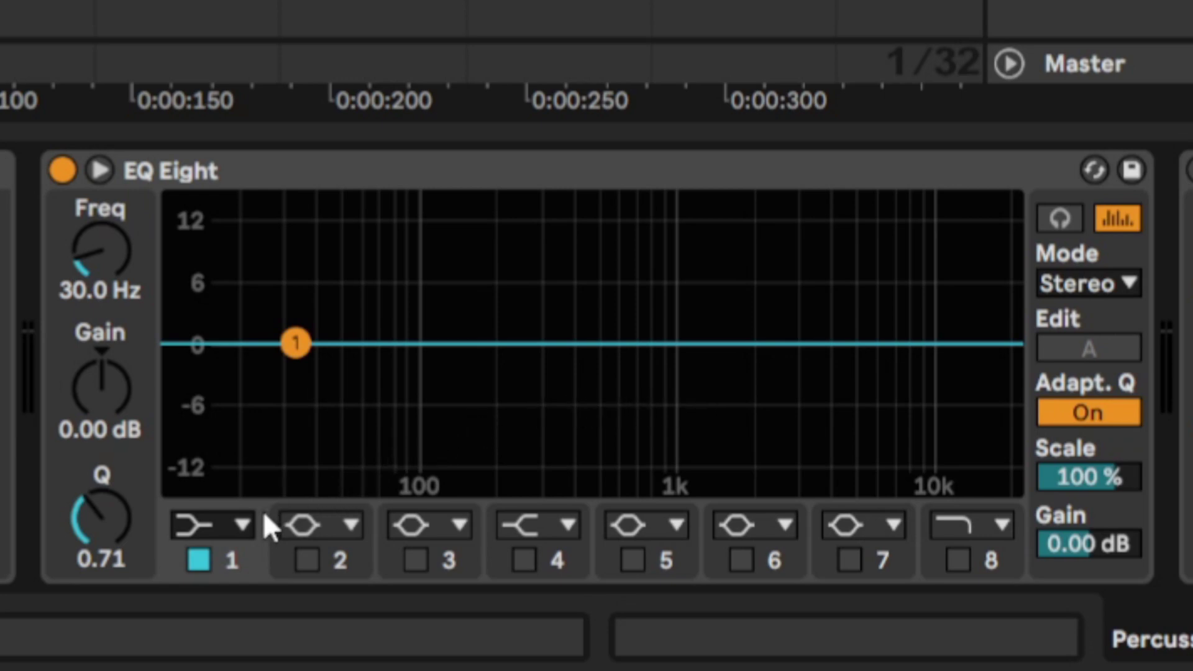
- Set EQ Eight's filter 1 to a x4 low cut at 45.0 Hz and compare the loop with the filter off and on
left_click(234, 527)
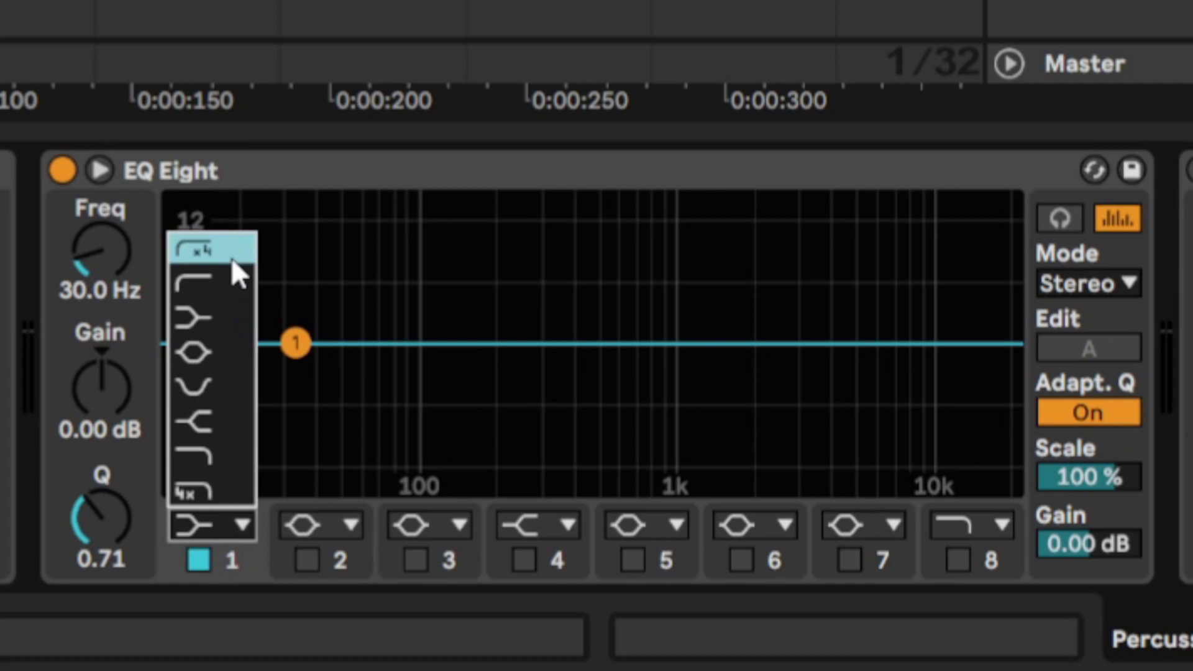
left_click(236, 273)
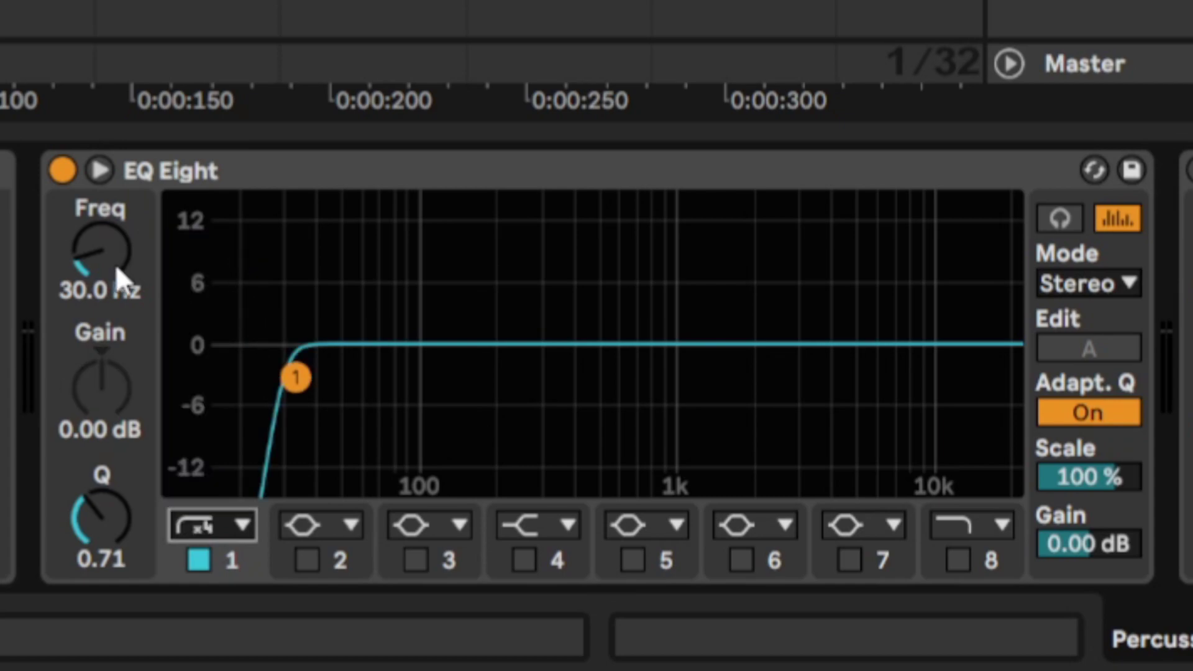
mouse_move(122, 263)
left_mouse_down()
mouse_move(121, 220)
mouse_move(122, 263)
left_mouse_up()
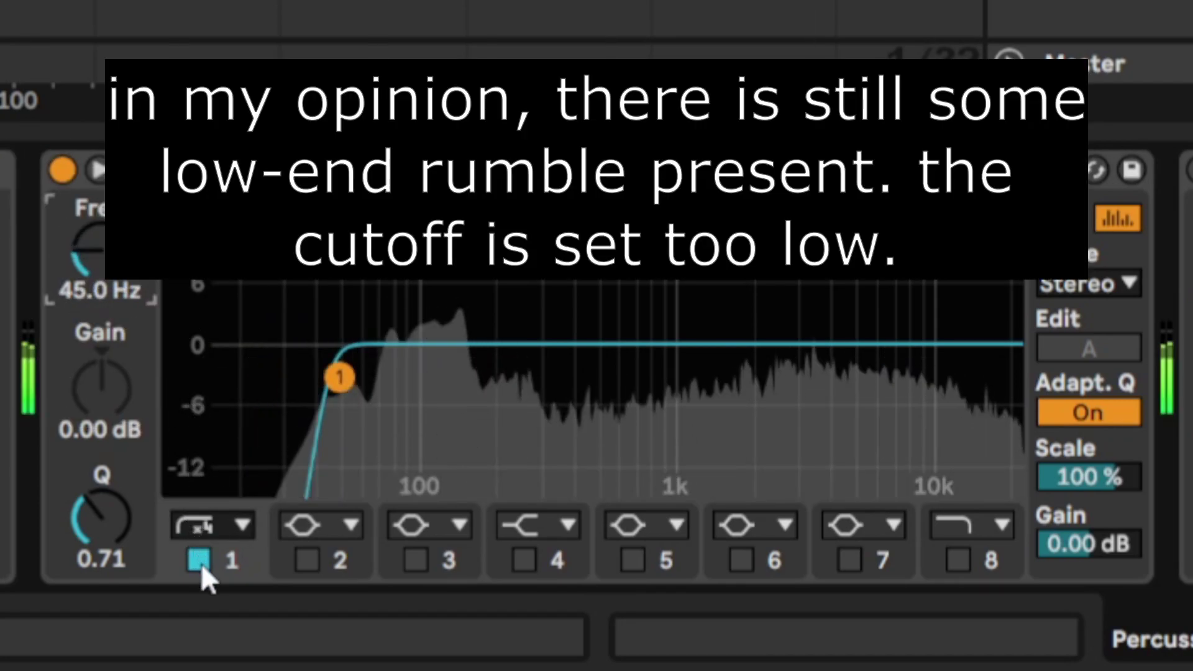
left_click(199, 560)
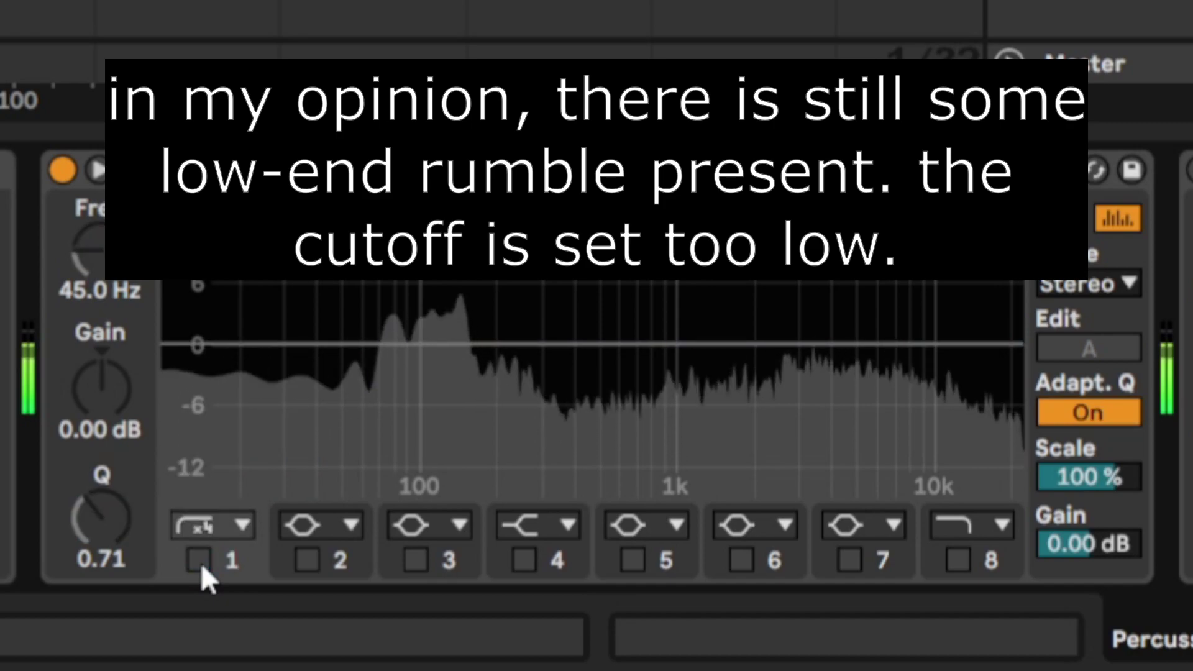
left_click(199, 560)
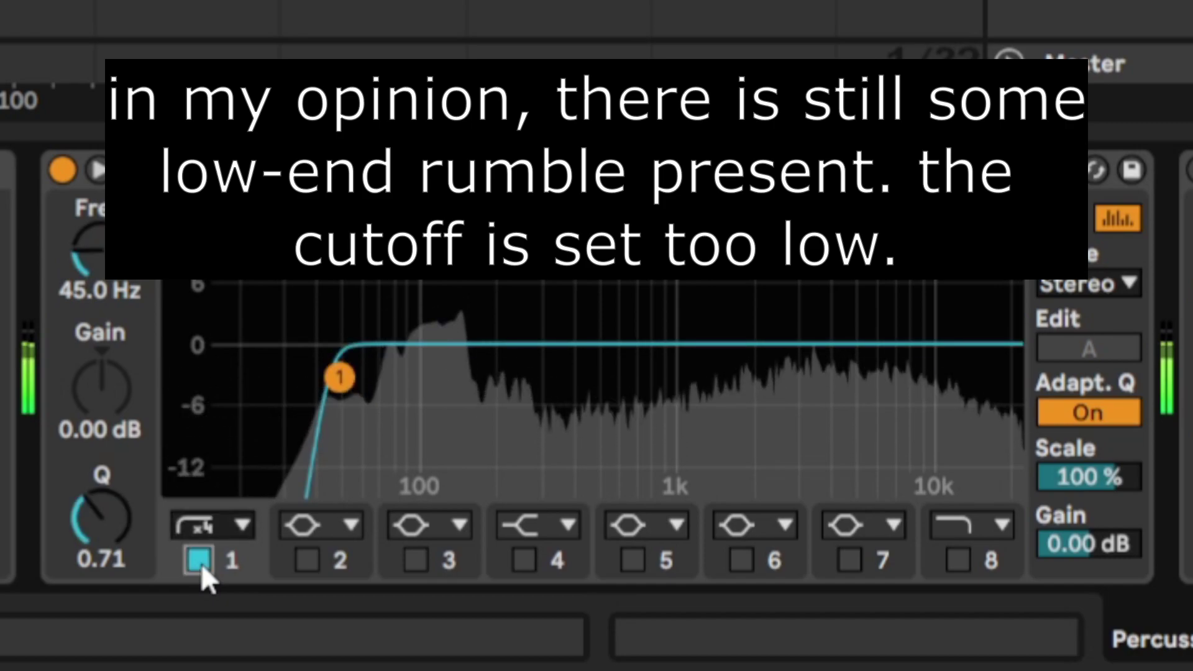
left_click(200, 563)
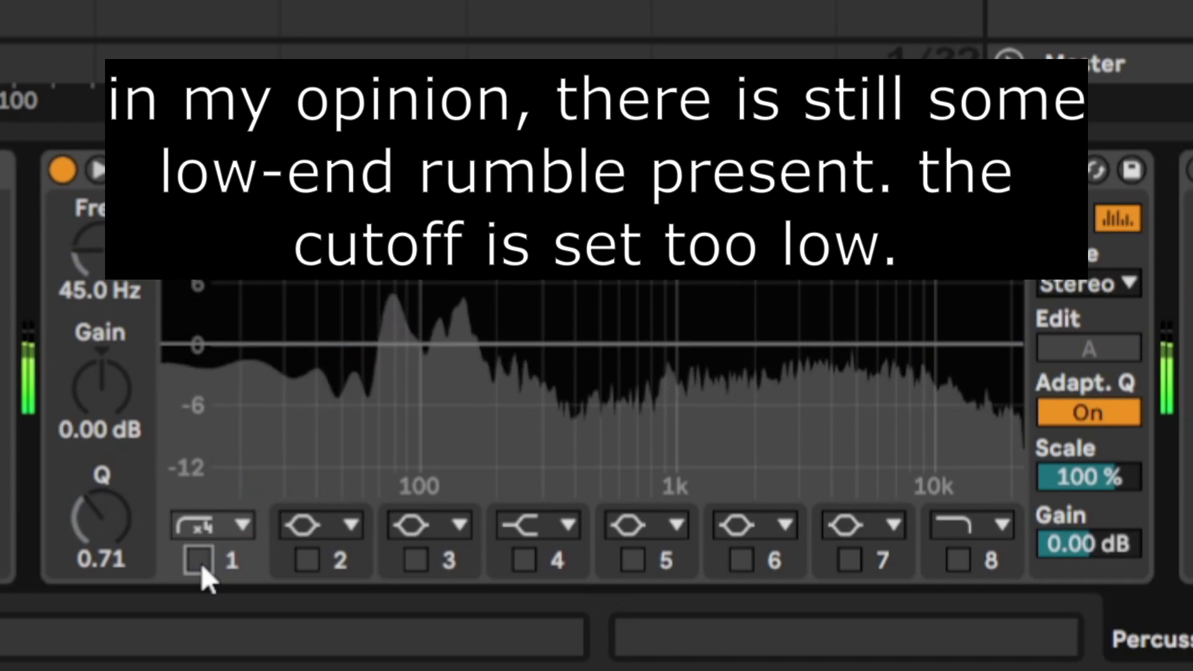
left_click(200, 563)
- Raise filter 1's cutoff frequency to 69.8 Hz and compare the loop with the filter off and on
left_click_drag(100, 249, 99, 215)
left_click_drag(131, 289, 129, 266)
left_click(200, 561)
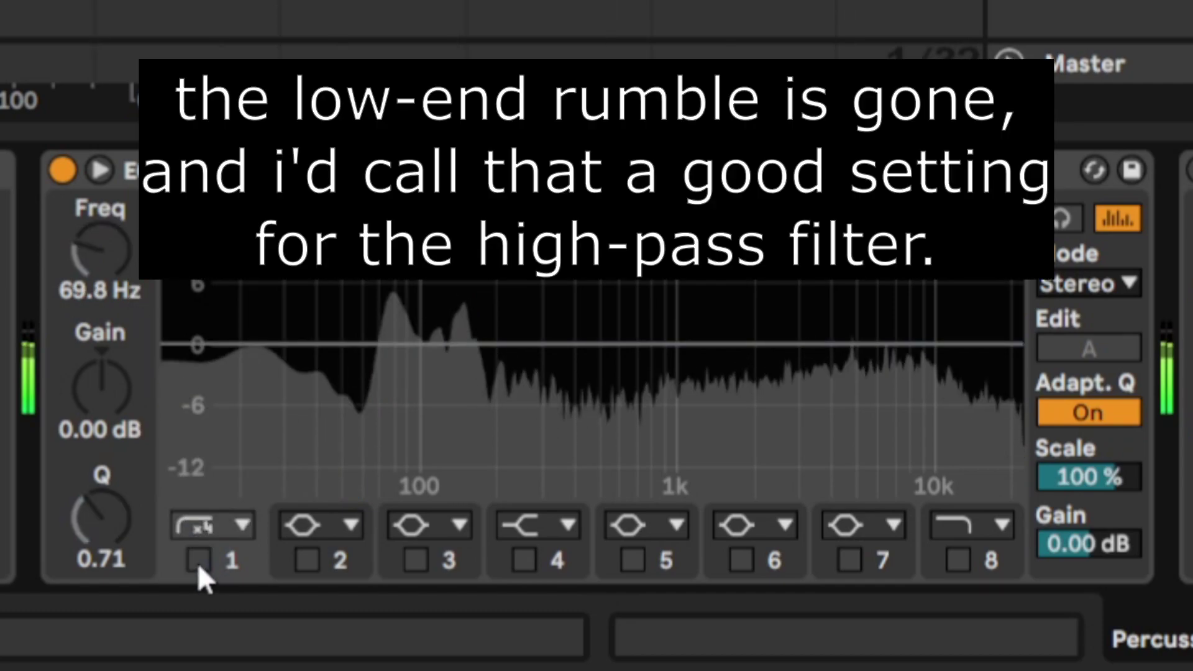
left_click(199, 560)
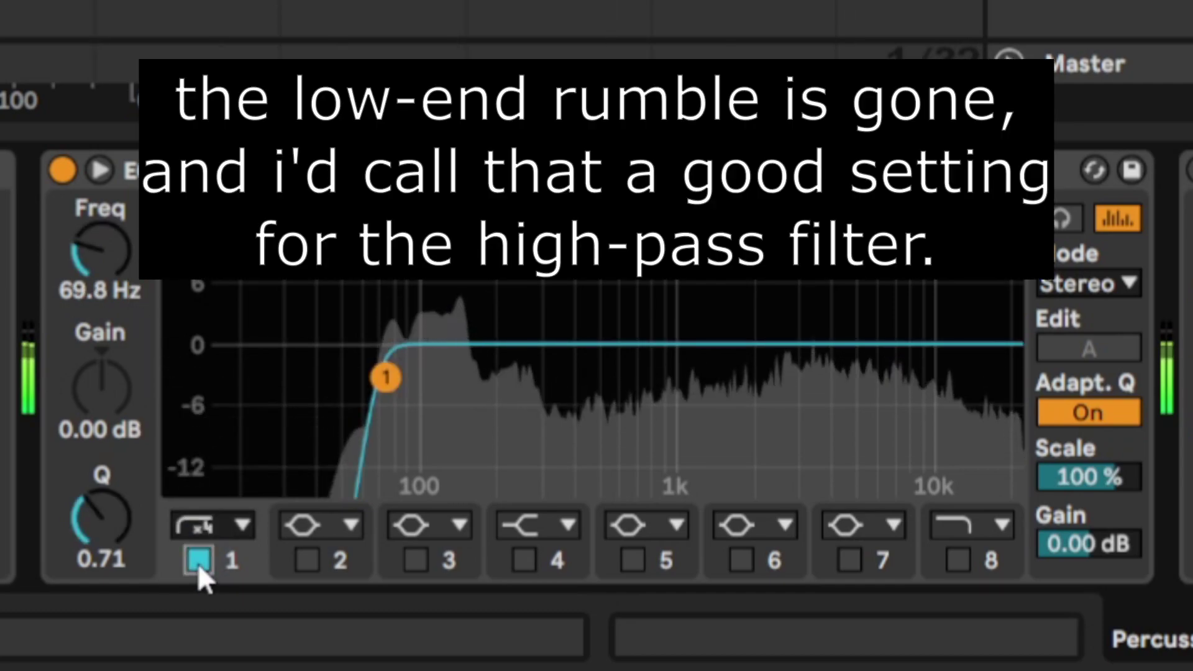
left_click(199, 564)
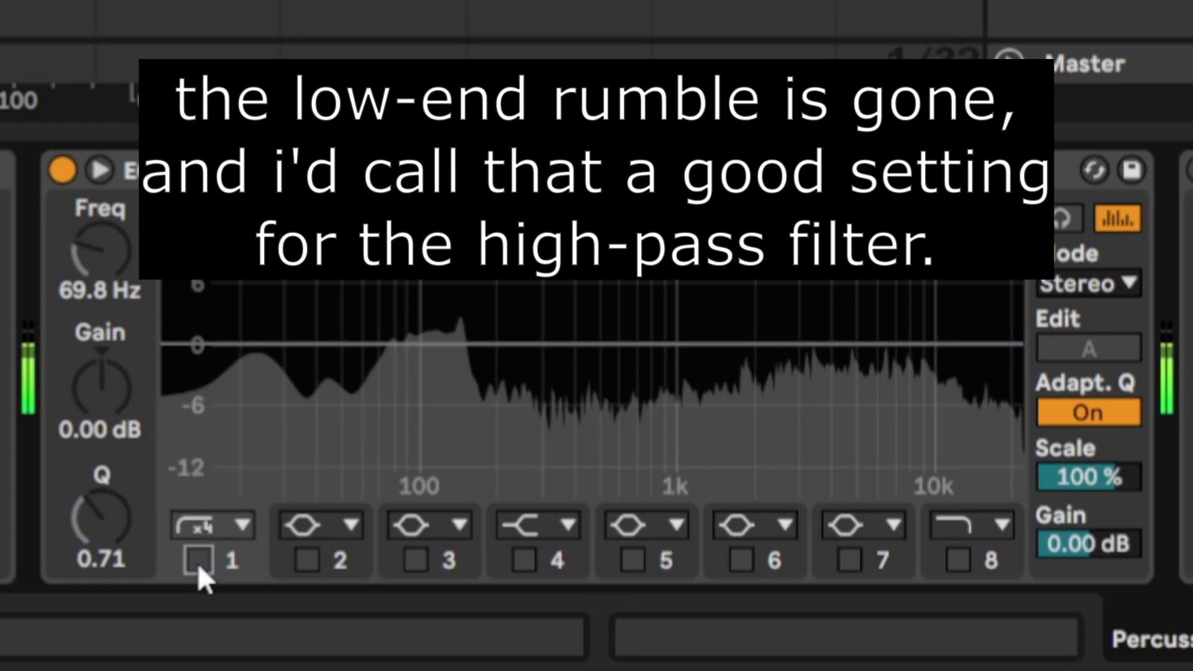
left_click(198, 561)
- Try filter 1's cutoff frequency at 128 Hz and compare the loop with the filter off and on
left_click_drag(145, 286, 99, 241)
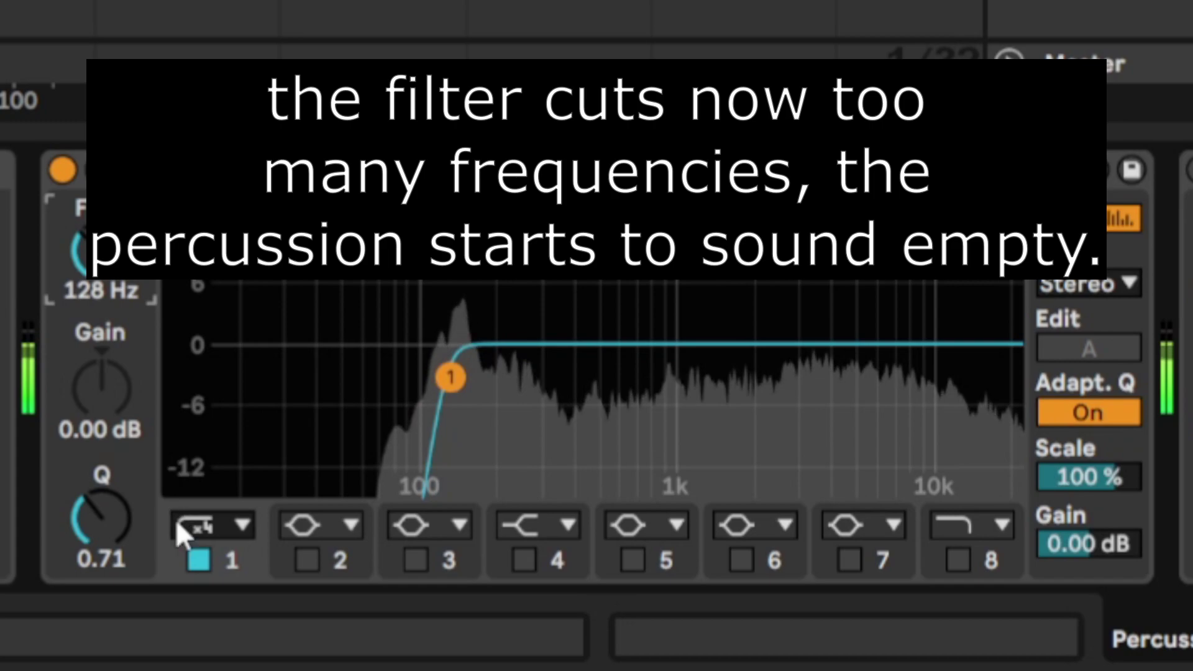
left_click(199, 565)
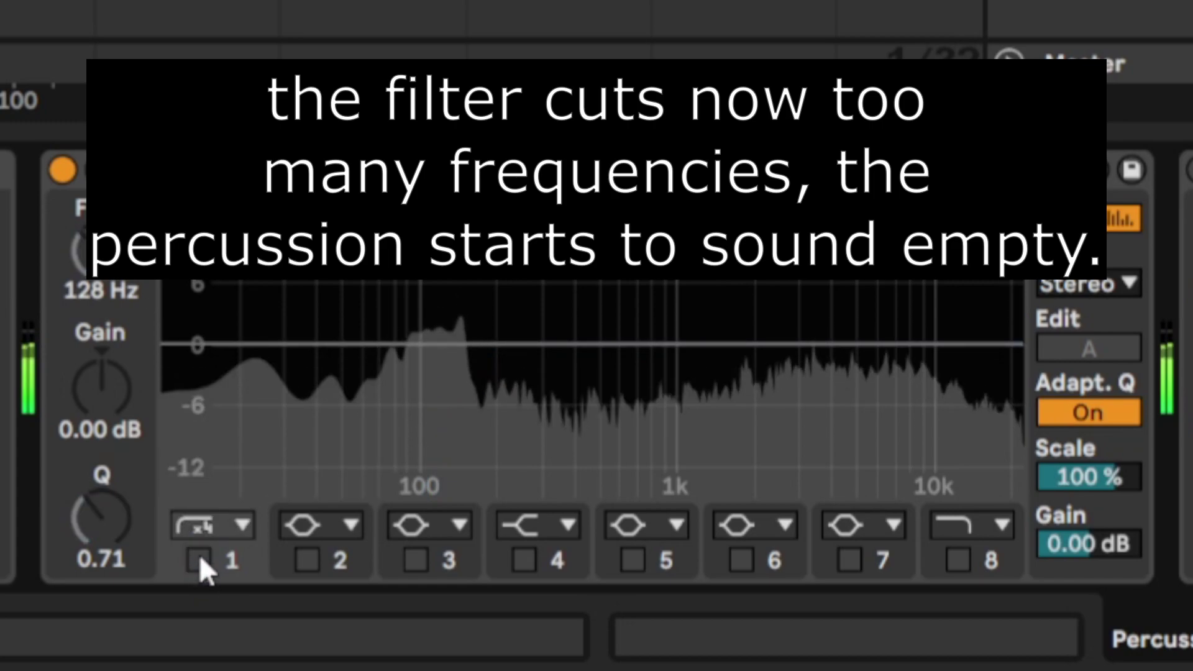
left_click(199, 554)
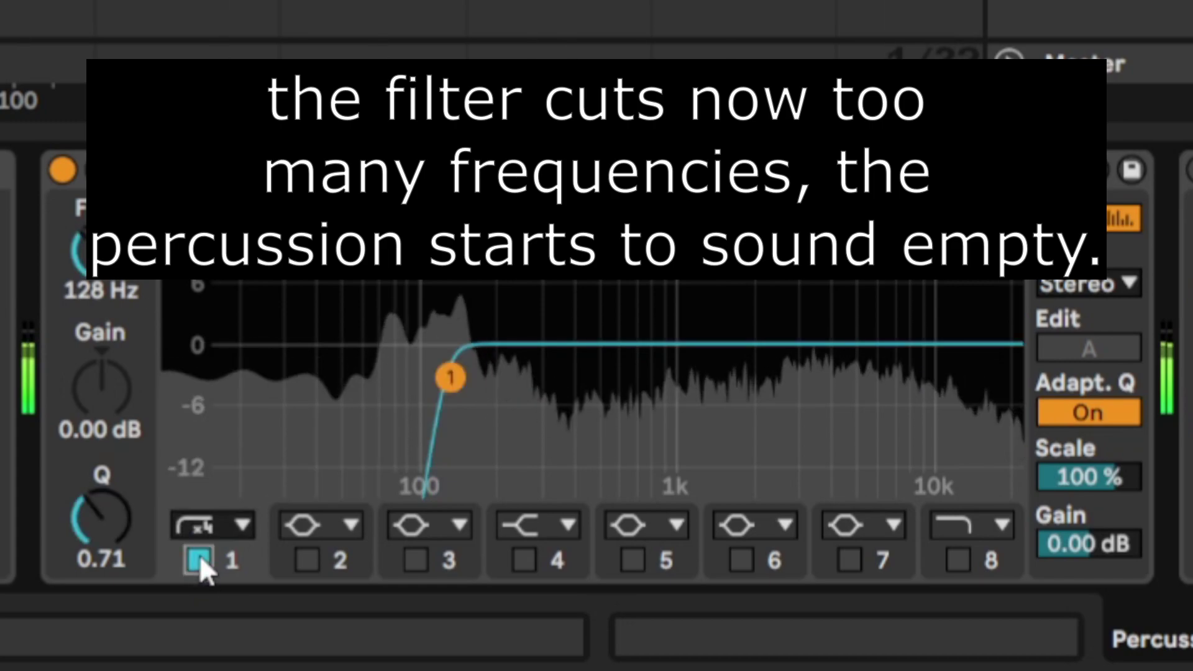
- Set the low-cut filter 1's frequency to 70.0 Hz and stop playback
left_click(127, 286)
type("70")
key("Return")
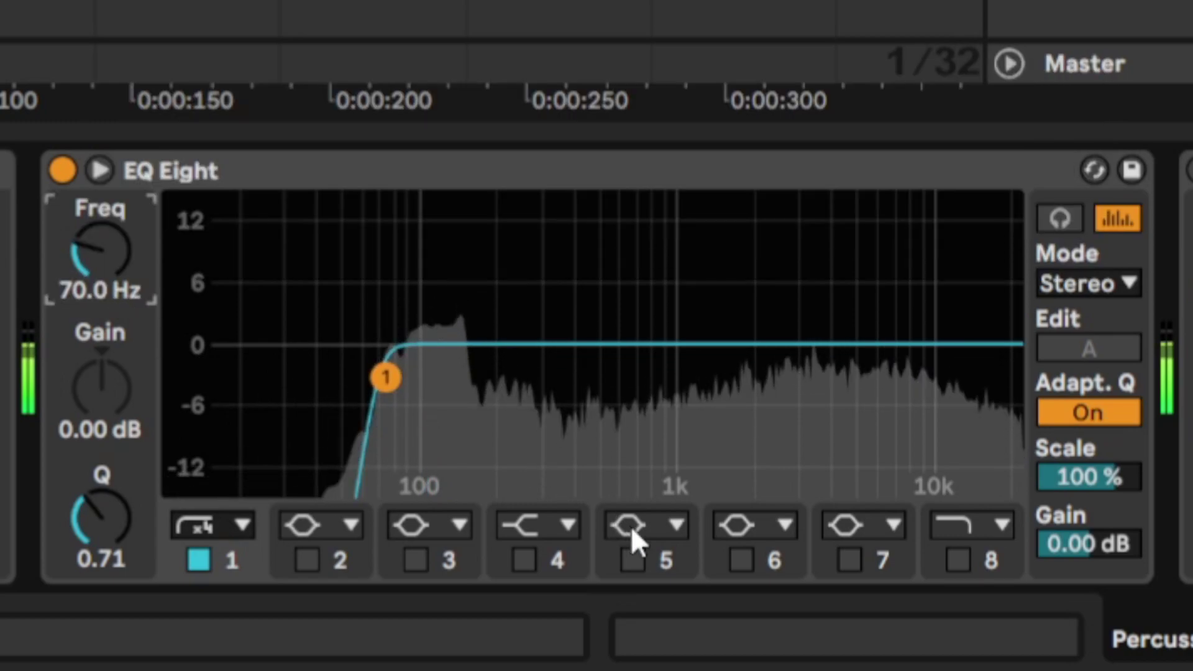
key("space")
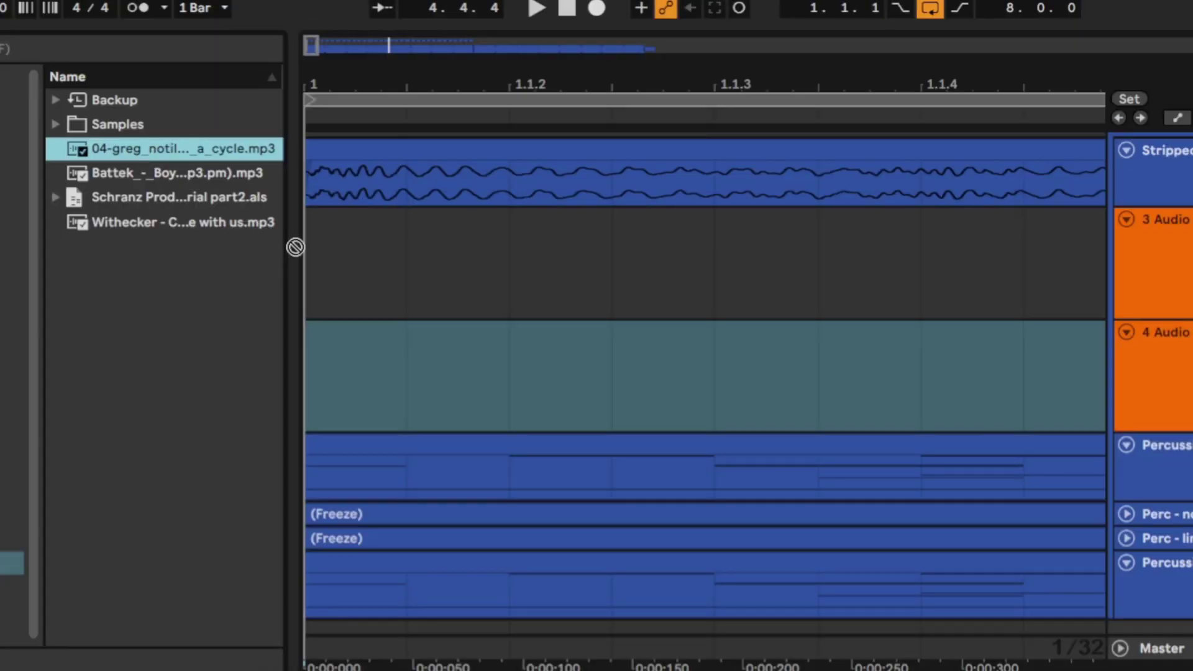
- Load the two reference MP3s, 04-greg_notil..._a_cycle and Battek_-_Boy..., from the project folder into audio tracks 3 and 4
left_click_drag(180, 148, 310, 256)
left_click_drag(151, 177, 340, 376)
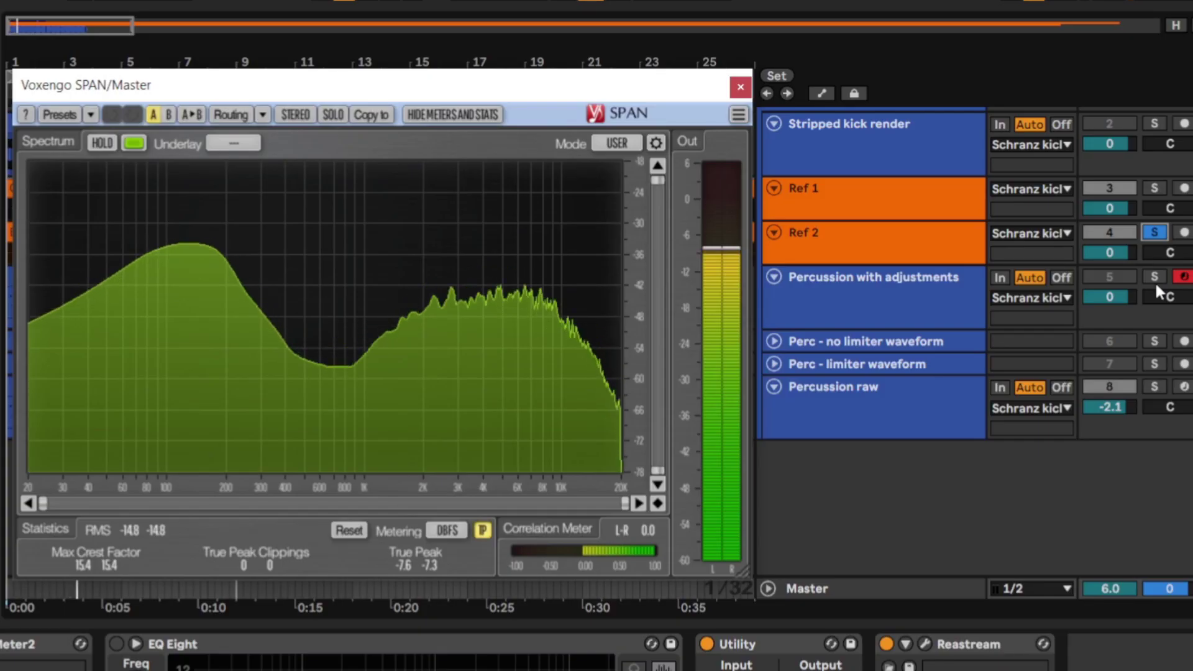
- Solo Percussion with adjustments, Ref 2 and Ref 1 in turn to compare their spectra in SPAN
left_click(1155, 276)
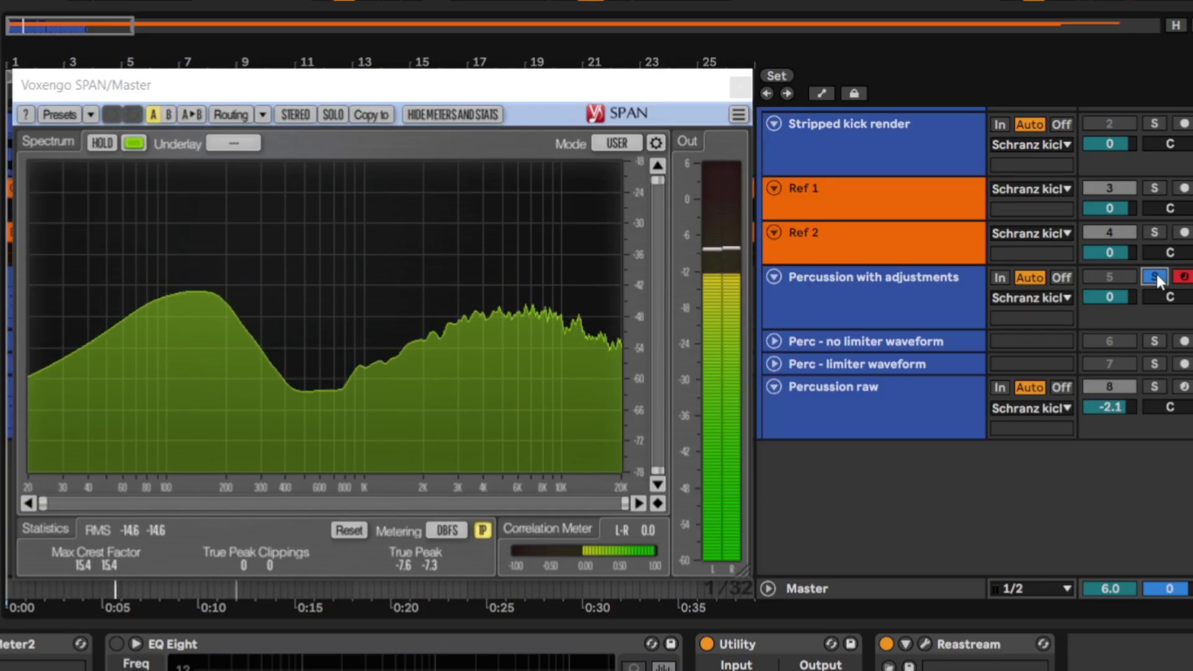
left_click(1152, 231)
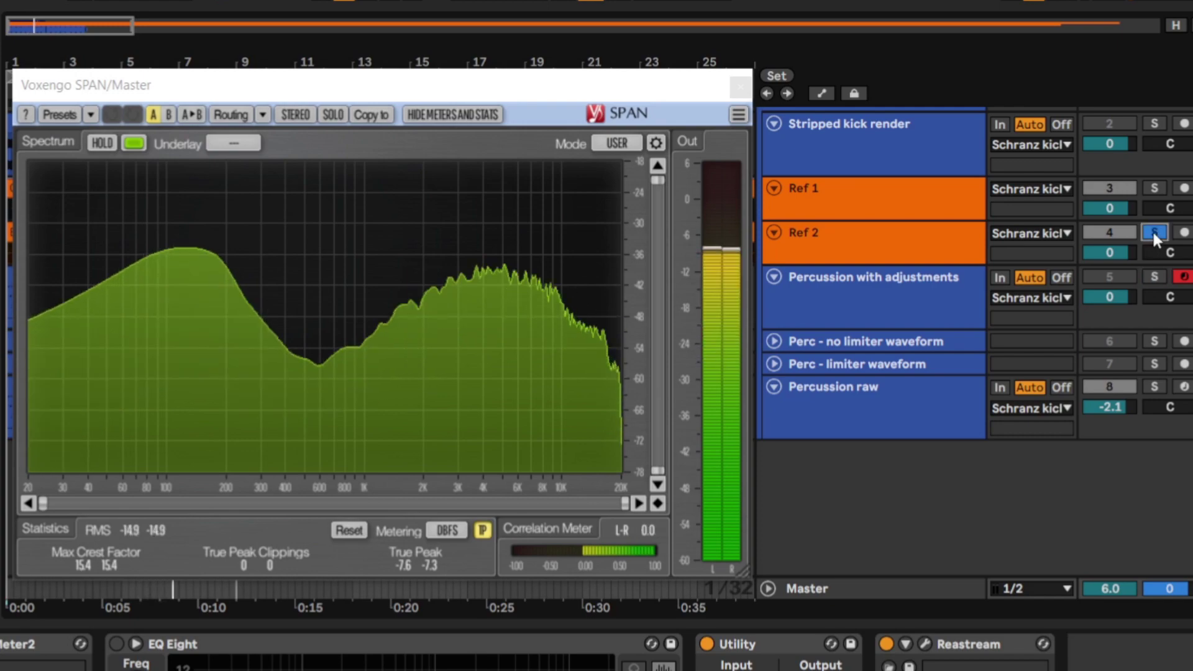
left_click(1153, 189)
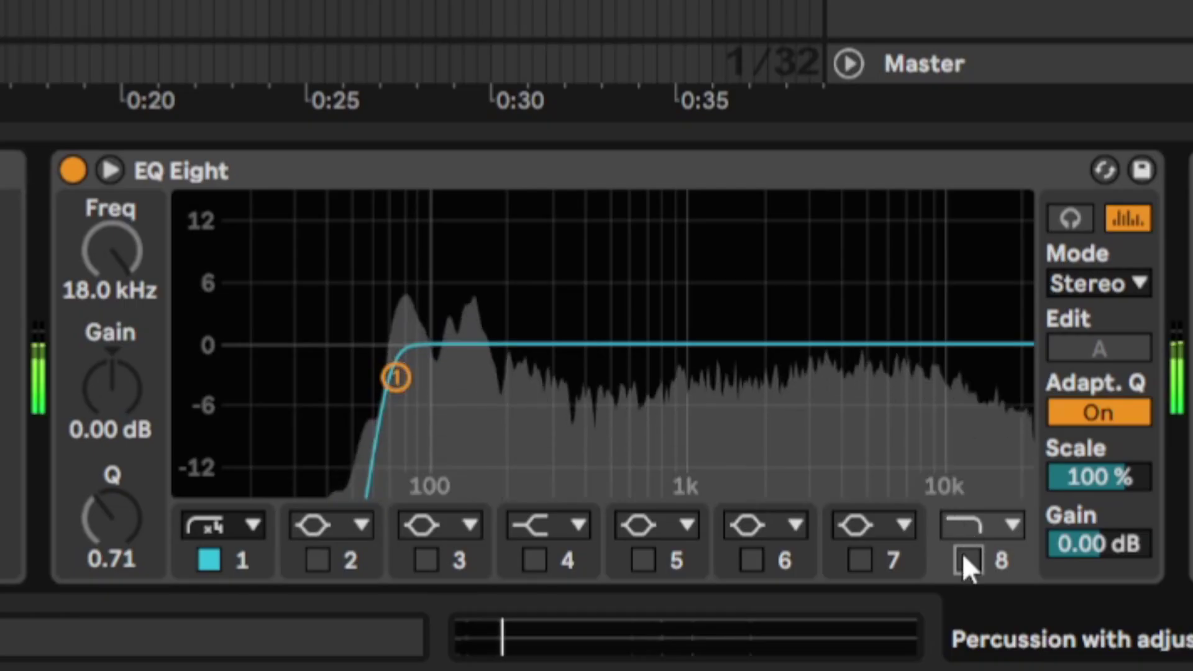
- Enable the high-cut filter 8 in EQ Eight on the Percussion with adjustments track and set its frequency to 12.5 kHz
left_click(967, 559)
left_click_drag(107, 282, 107, 321)
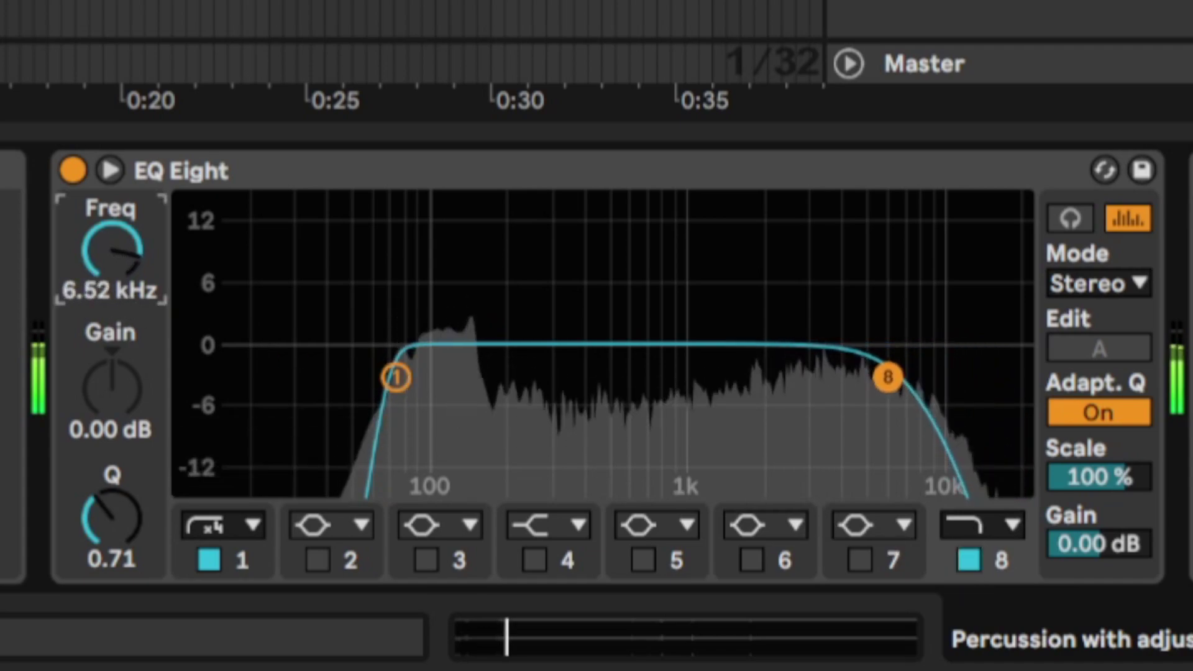
mouse_move(87, 259)
left_mouse_down()
mouse_move(88, 278)
mouse_move(87, 260)
left_mouse_up()
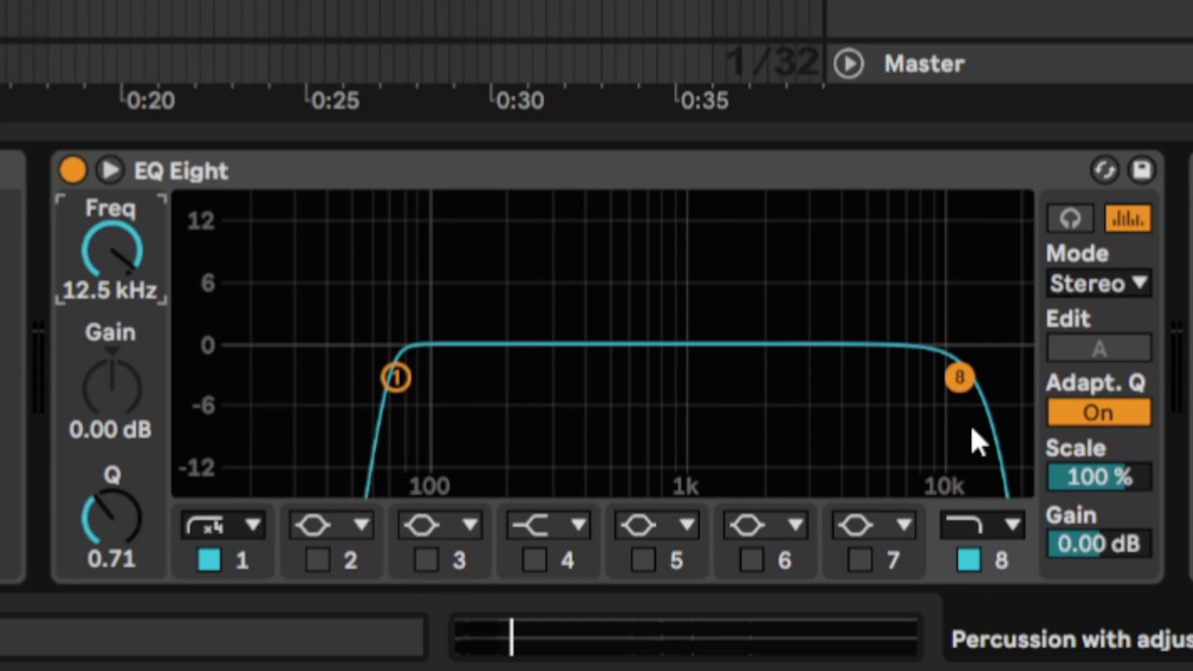
- Play the loop and compare it with filter 8 off and on, leaving the filter enabled
key("space")
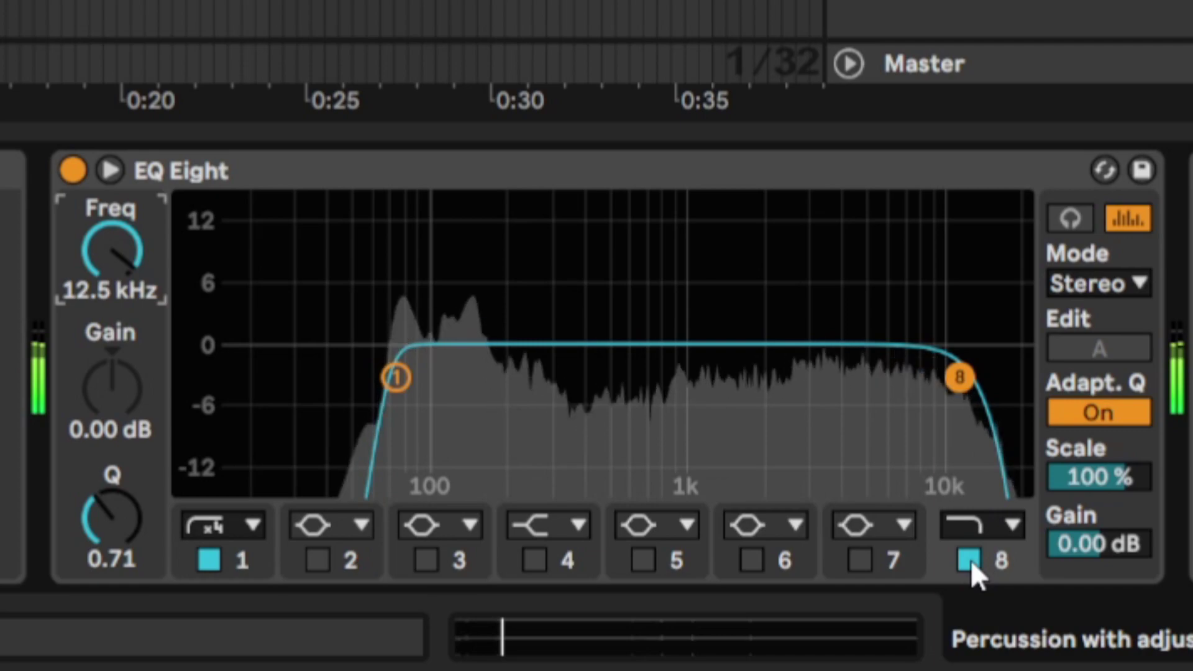
left_click(968, 559)
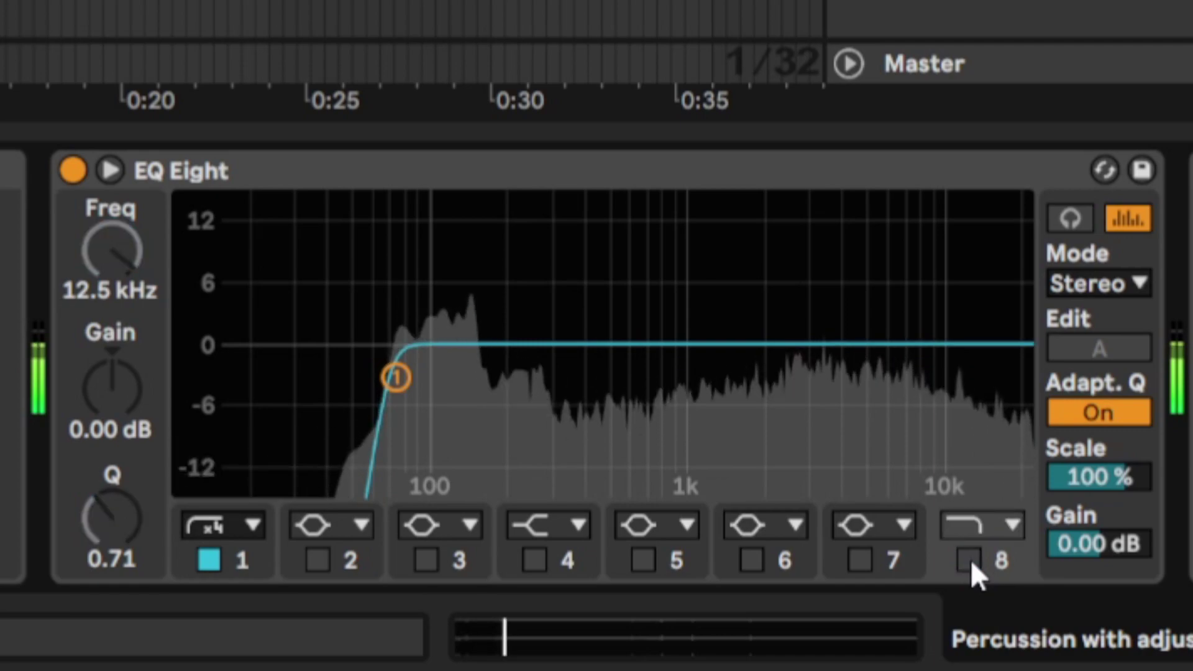
left_click(969, 559)
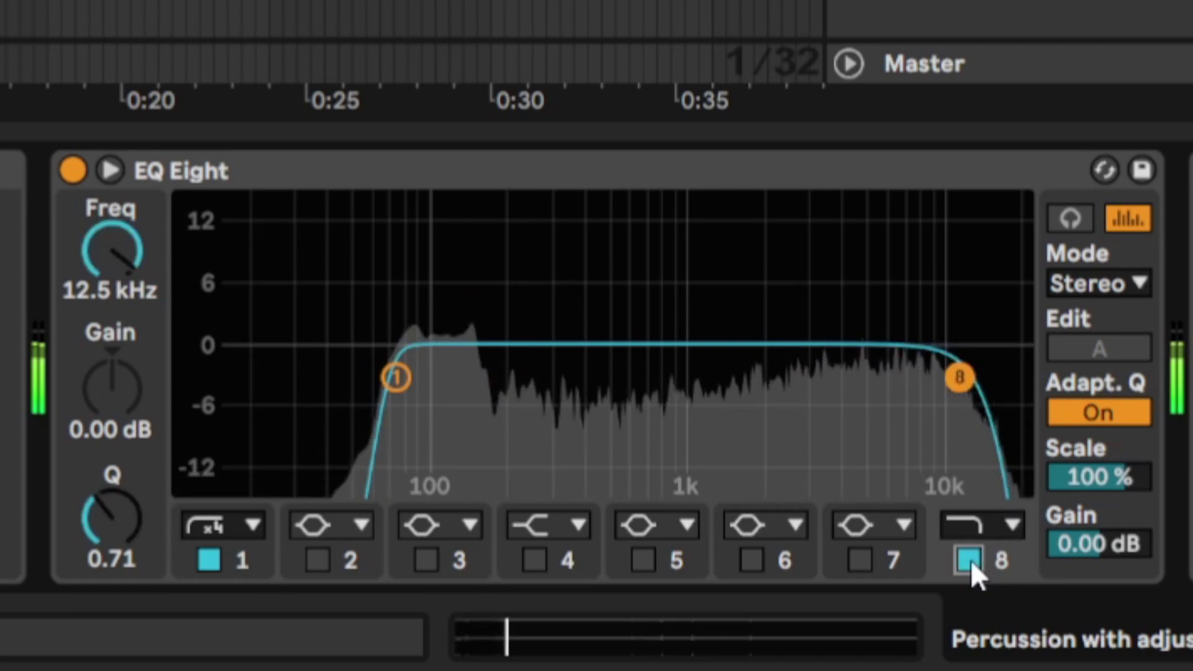
left_click(970, 560)
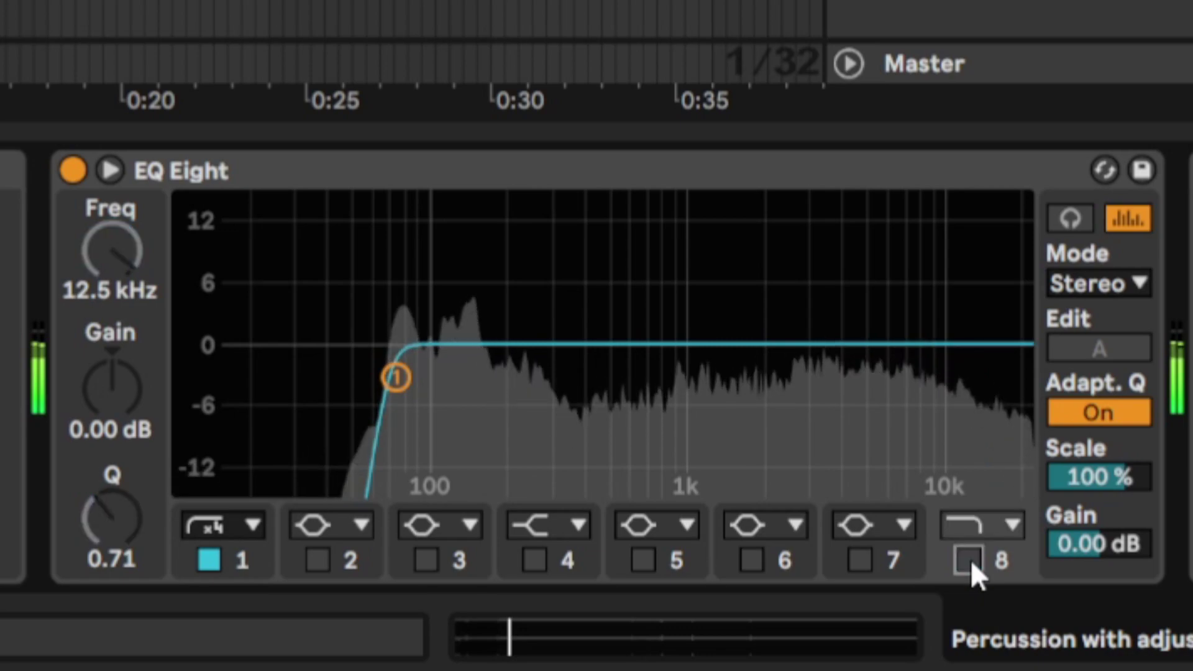
left_click(970, 560)
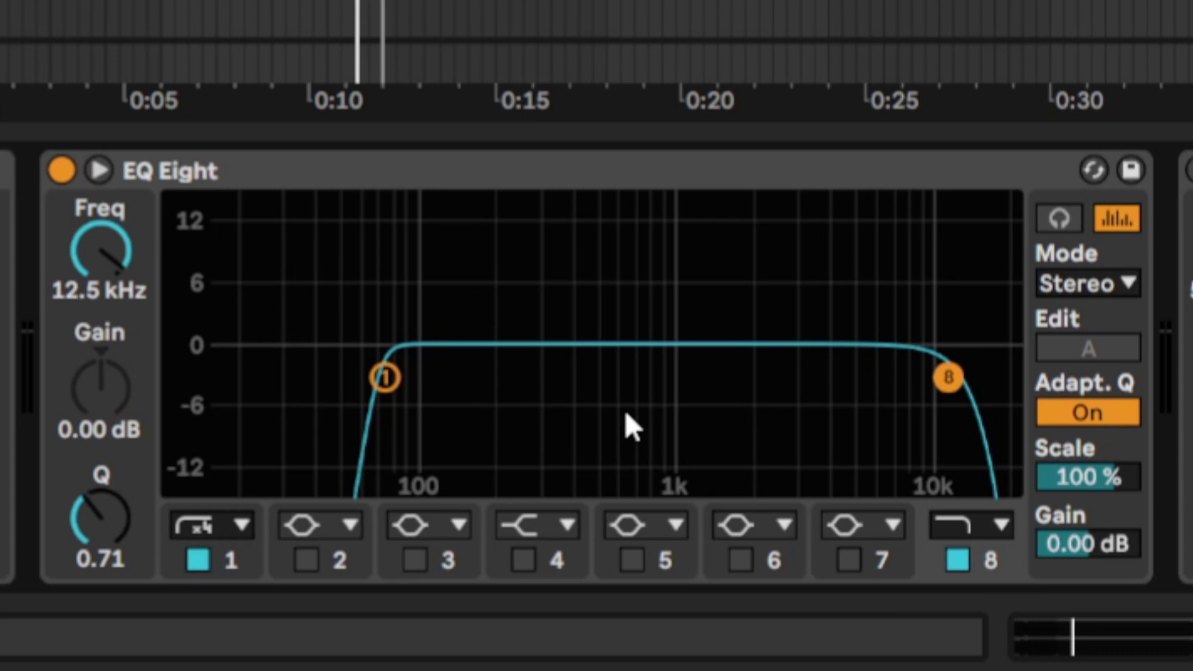
- Enable bell filter 7 in EQ Eight and shape a narrow cut of -14.8 dB at 4.35 kHz with Q 4.21
left_click(938, 388)
left_click(849, 561)
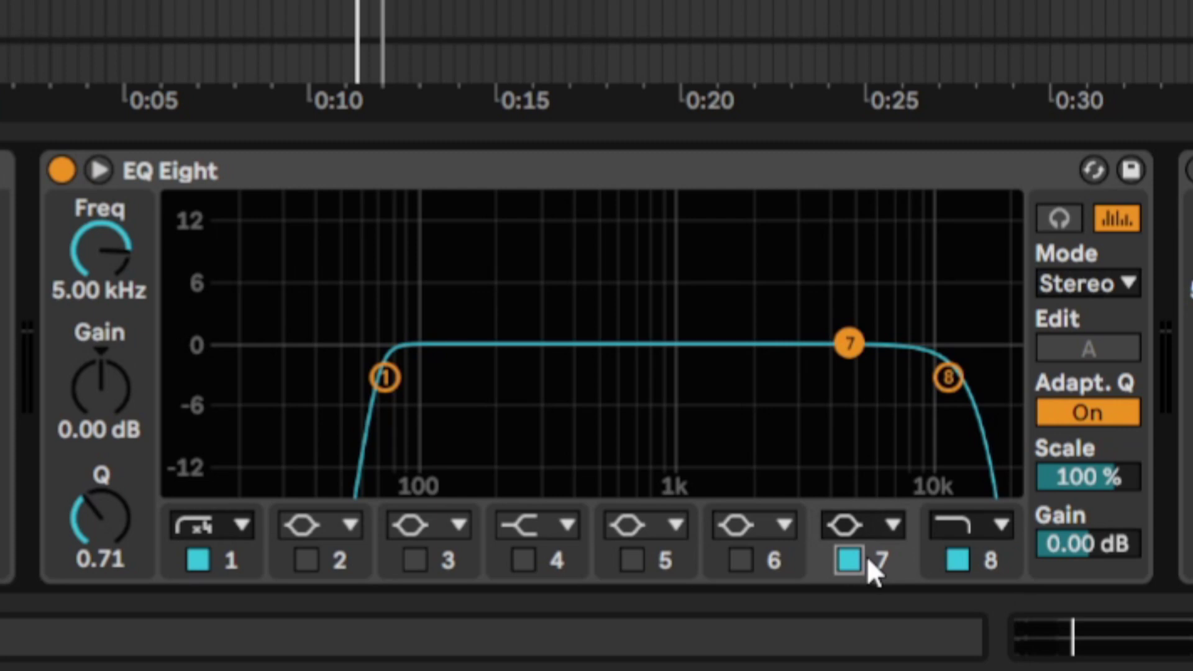
left_click(871, 527)
left_click_drag(846, 345, 415, 468)
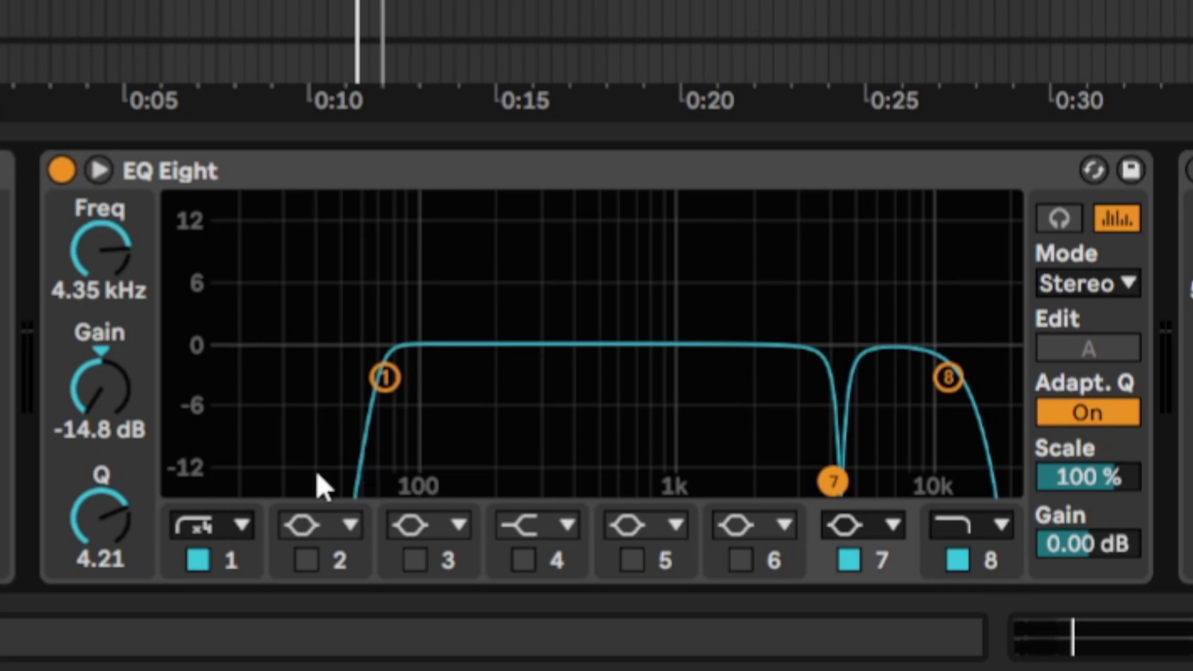
- During playback, set filter 7's Q to 1.72, its frequency to 4.93 kHz and its gain to -10.2 dB
key("space")
left_click_drag(103, 525, 102, 547)
left_click_drag(105, 427, 105, 420)
mouse_move(114, 300)
left_mouse_down()
mouse_move(114, 337)
mouse_move(115, 308)
left_mouse_up()
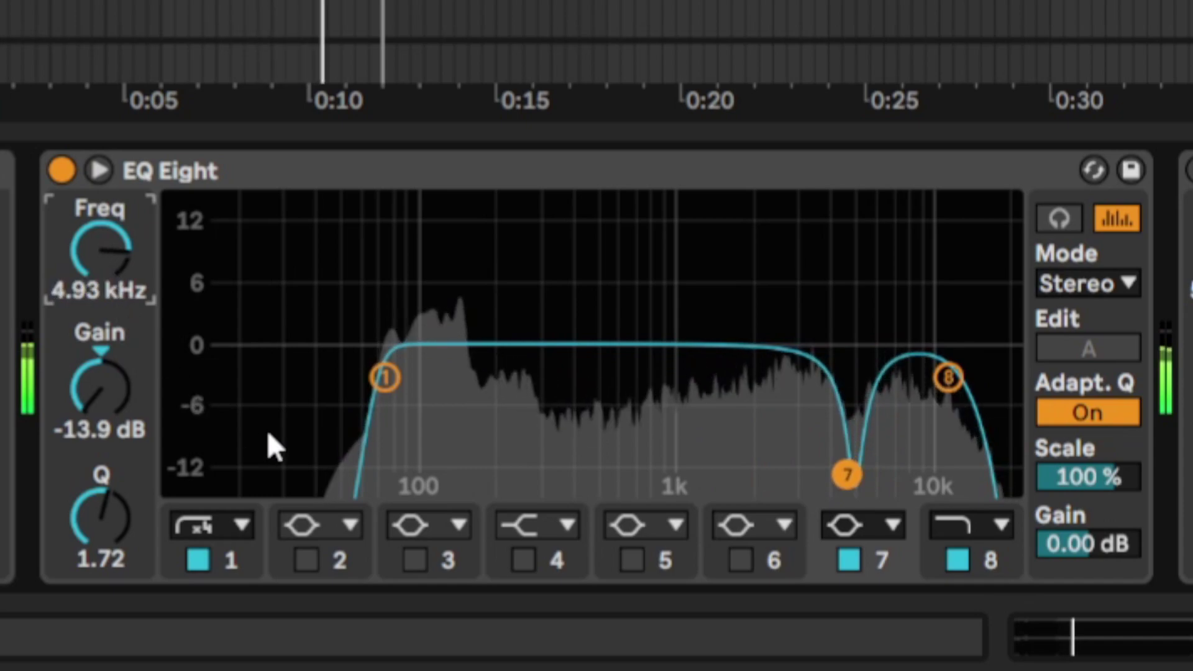
left_click_drag(99, 413, 99, 390)
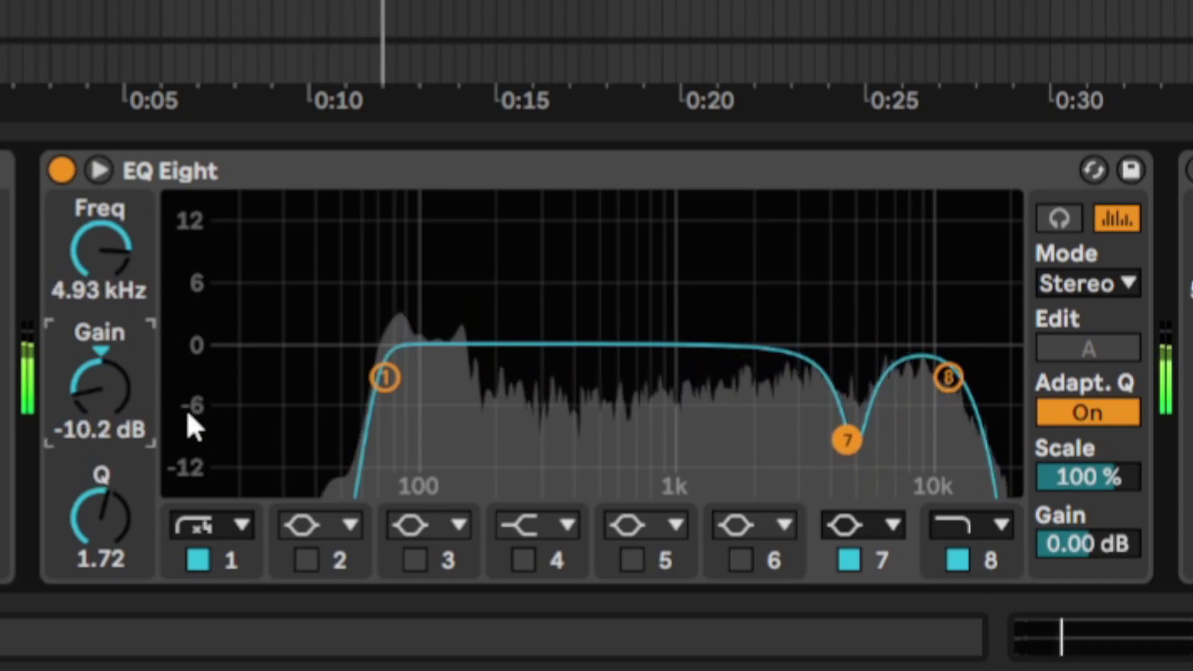
- Play the loop and compare it with EQ Eight's filter 7 off and on
key("space")
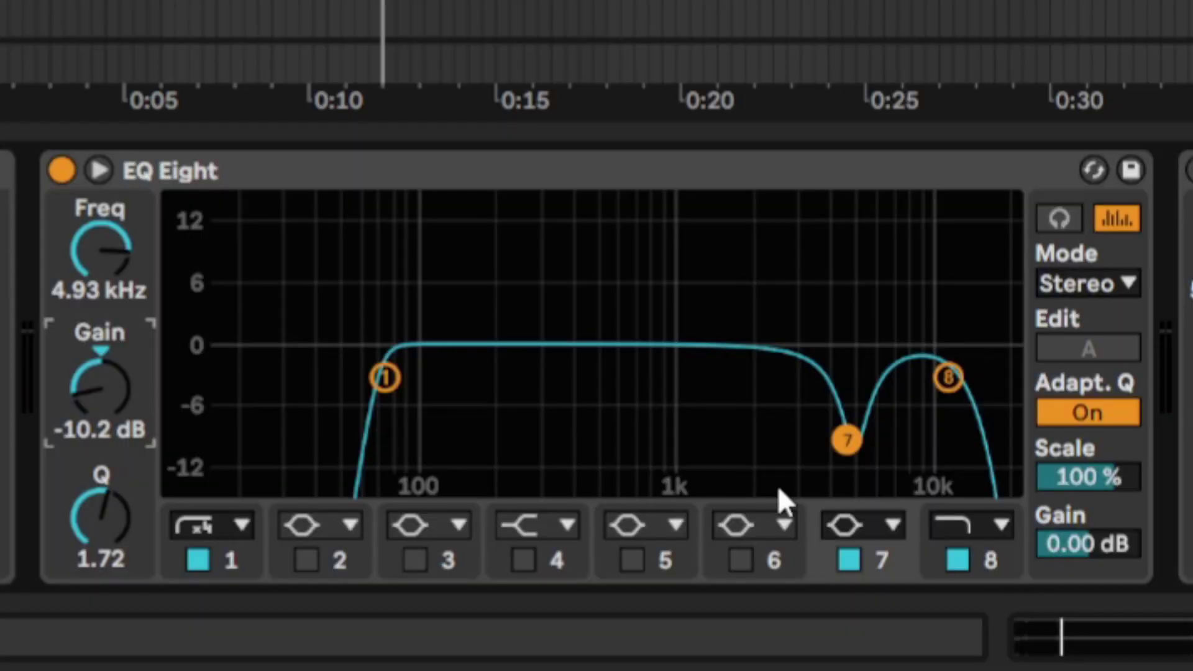
key("space")
left_click(849, 559)
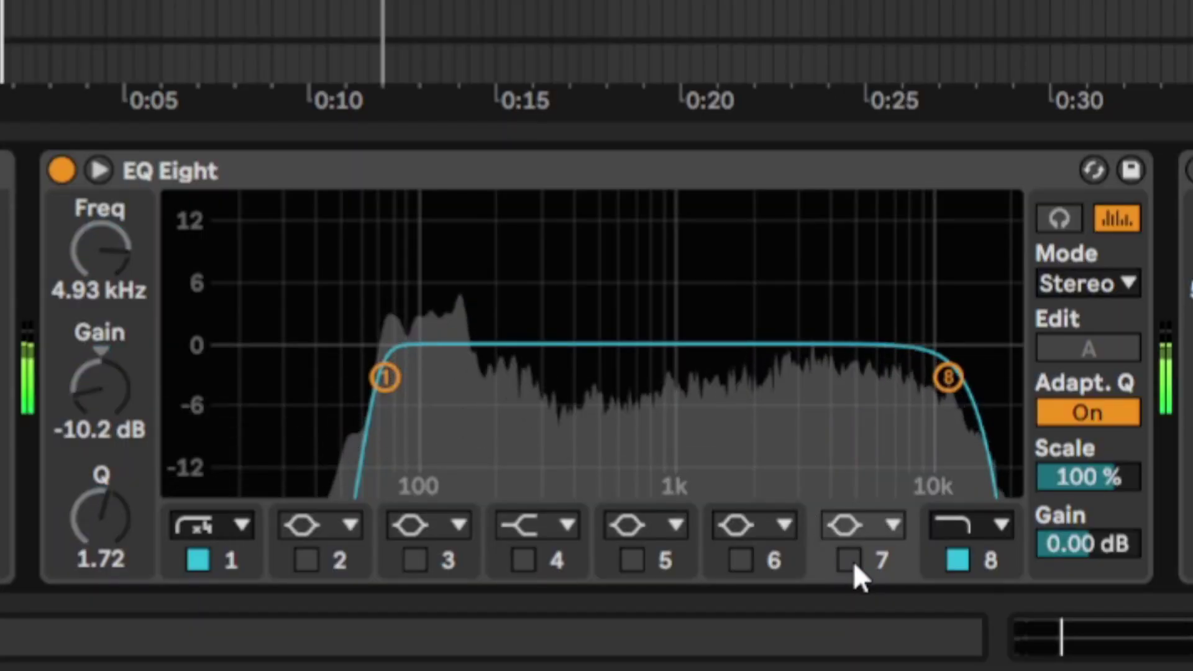
left_click(850, 560)
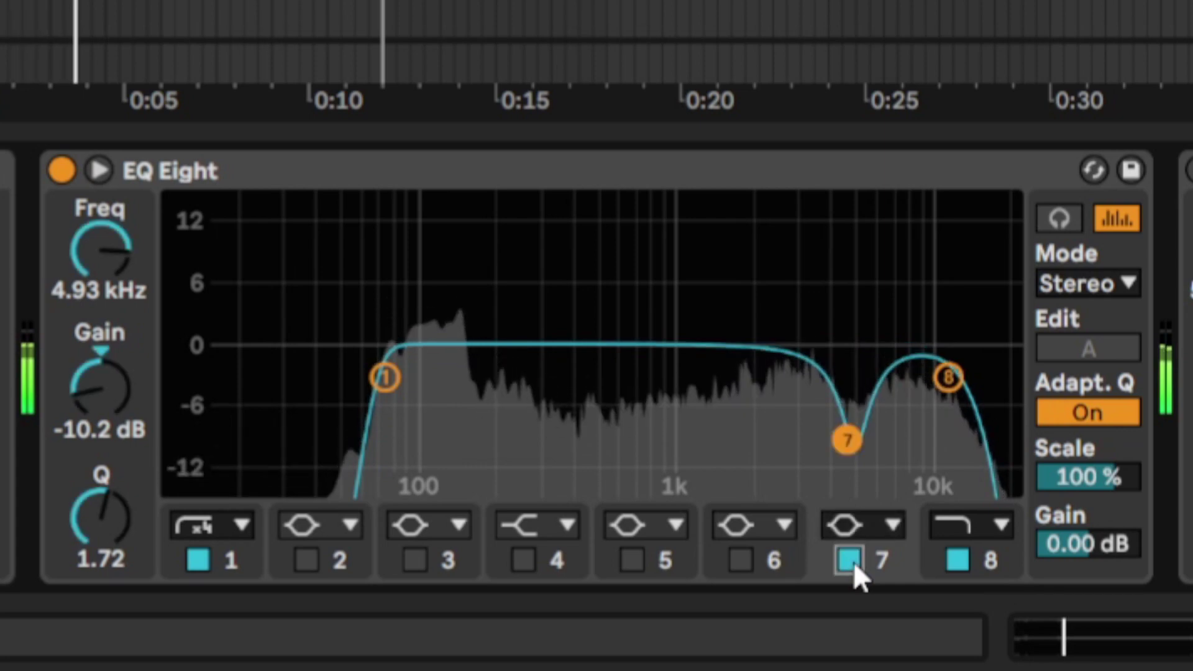
key("space")
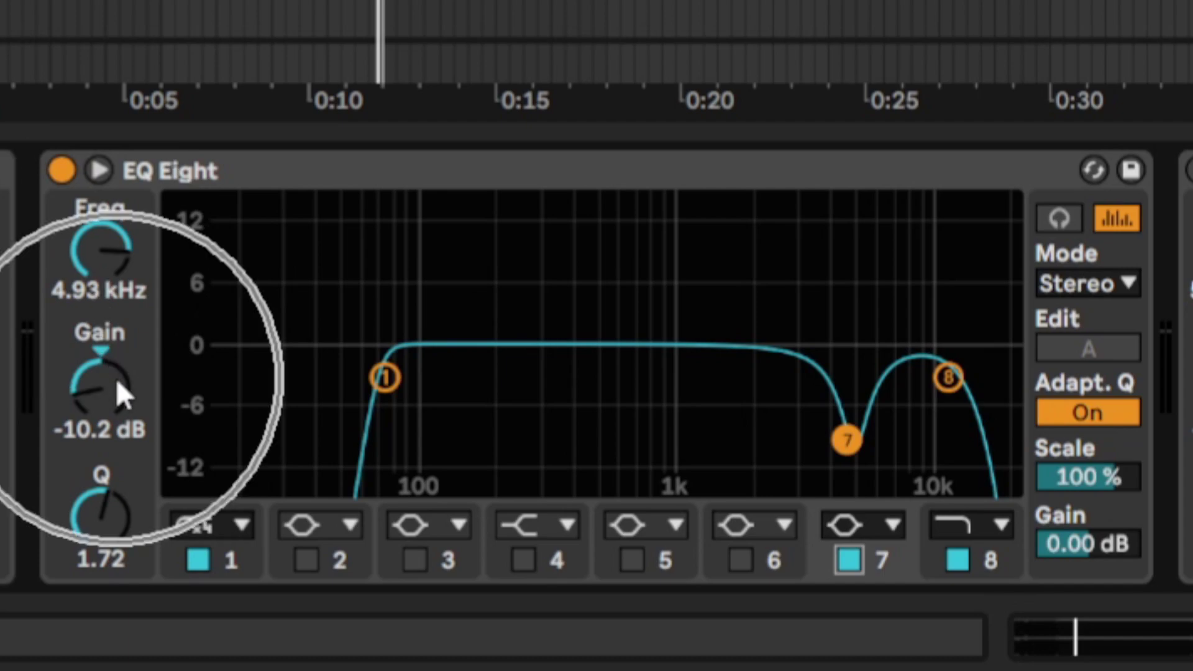
- During playback, set filter 7's frequency to 5.65 kHz, its gain to -5.40 dB and its Q to 3.00
key("space")
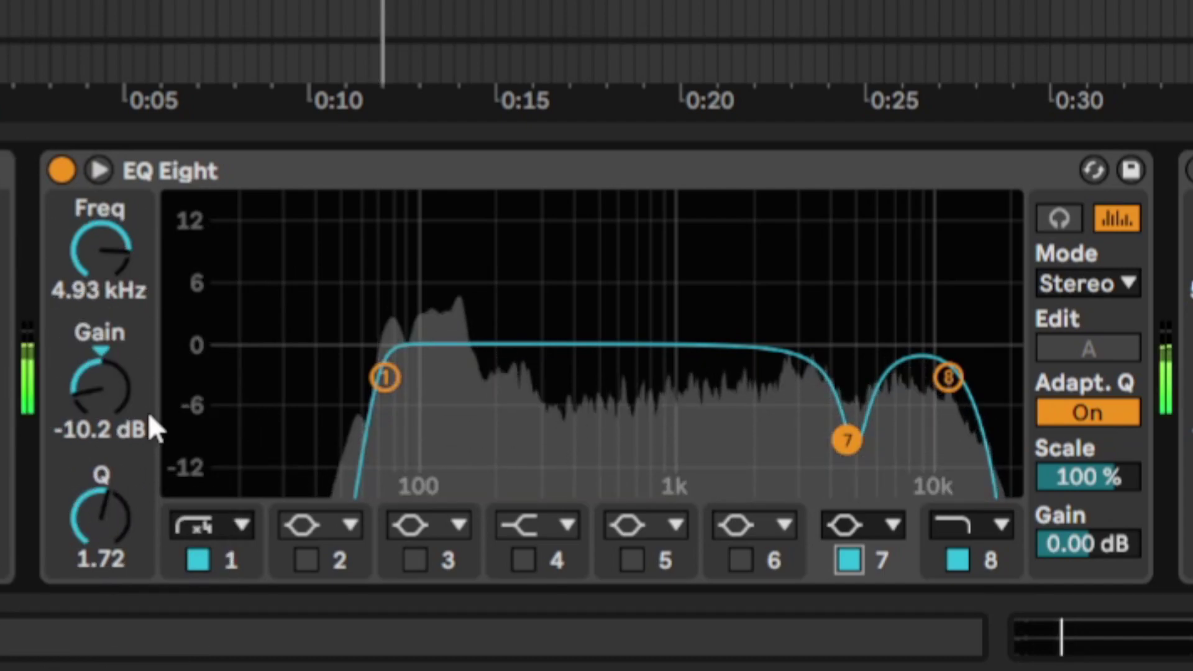
left_click_drag(99, 239, 98, 220)
type("5650")
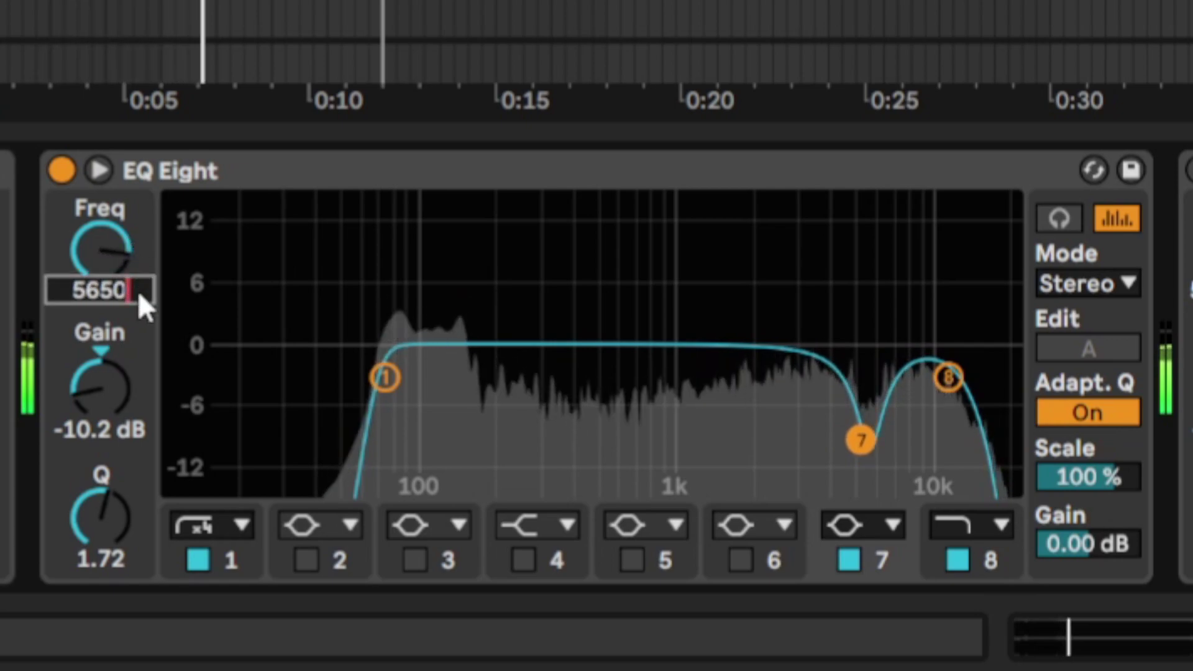
key("Return")
left_click_drag(102, 385, 102, 364)
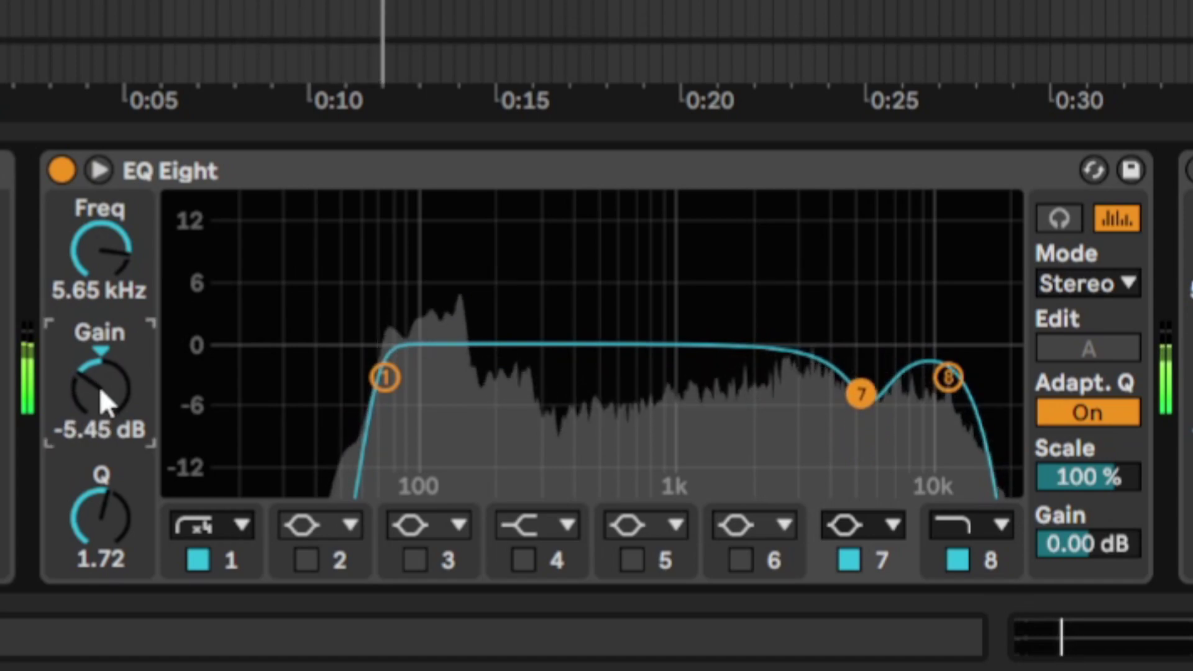
type("-5.4")
key("Return")
mouse_move(105, 519)
left_mouse_down()
mouse_move(105, 529)
mouse_move(104, 505)
mouse_move(104, 518)
left_mouse_up()
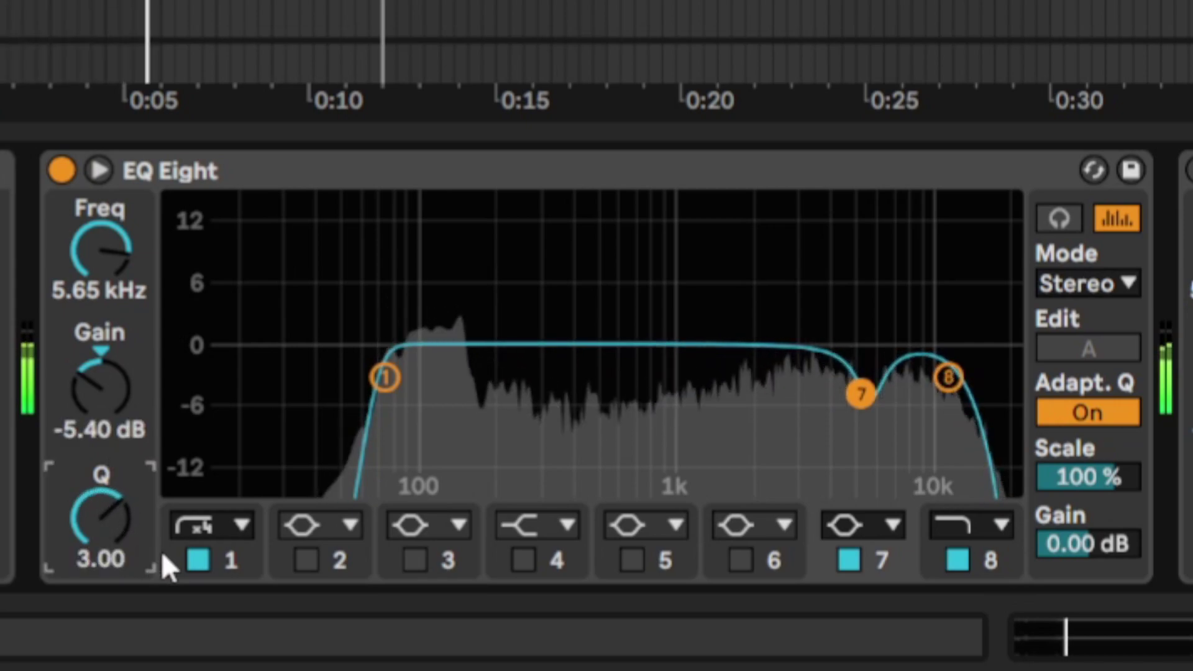
- Bypass and re-enable filter 7 repeatedly during playback to hear its effect, leaving it enabled
left_click(848, 559)
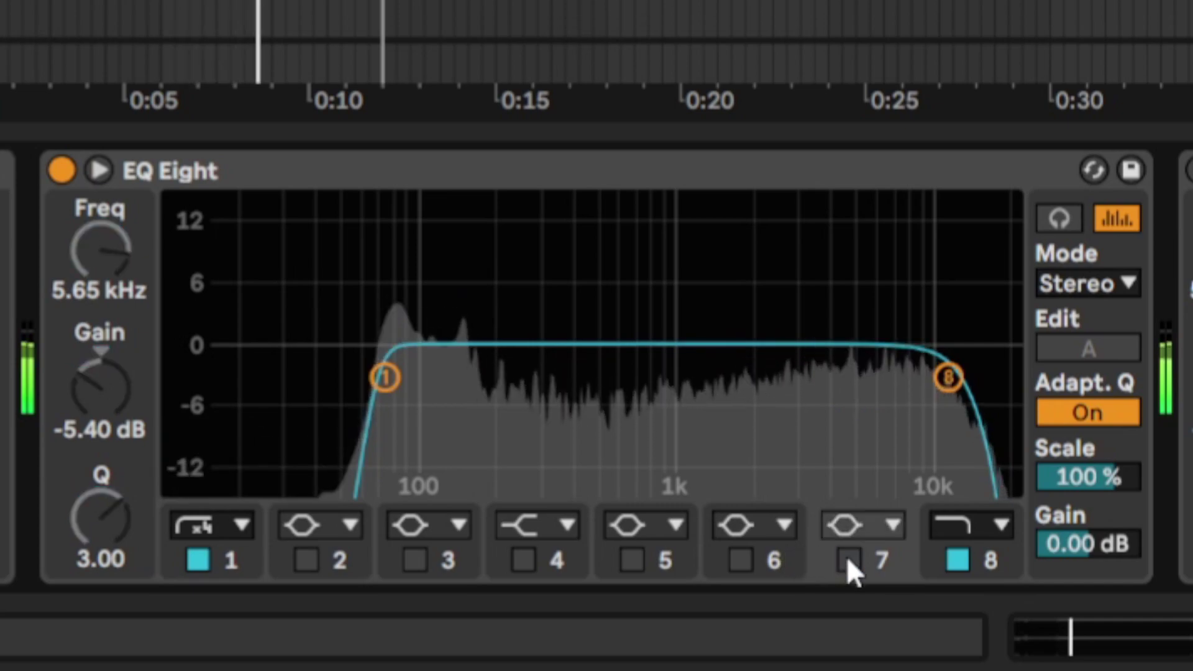
left_click(848, 559)
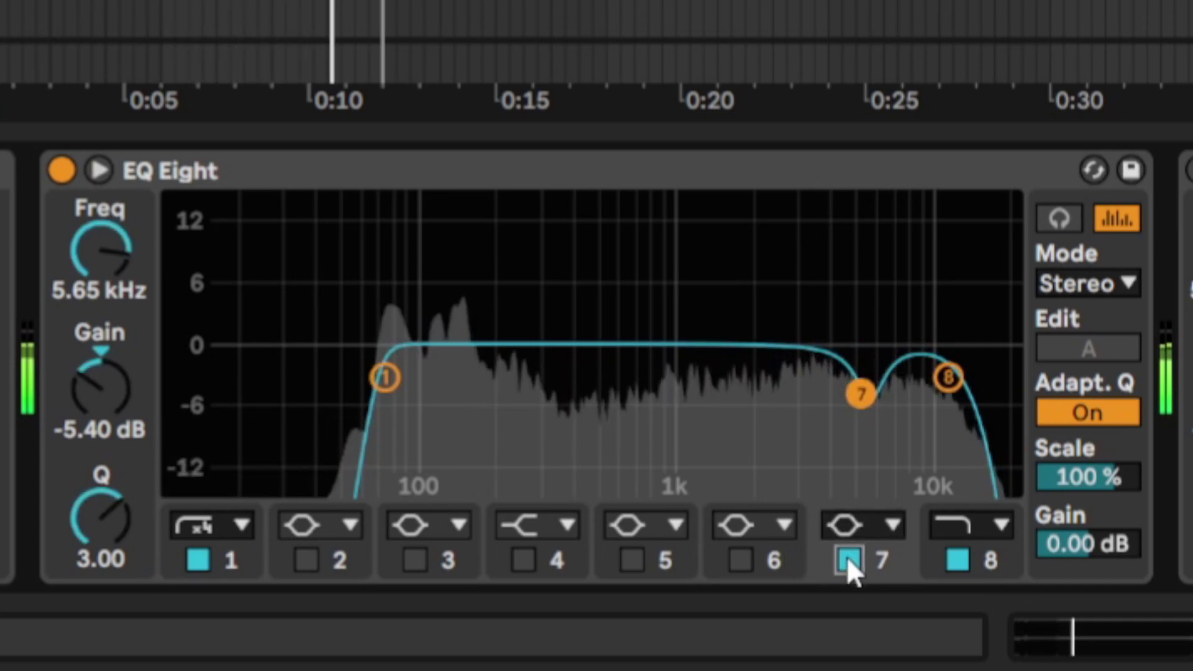
left_click(848, 559)
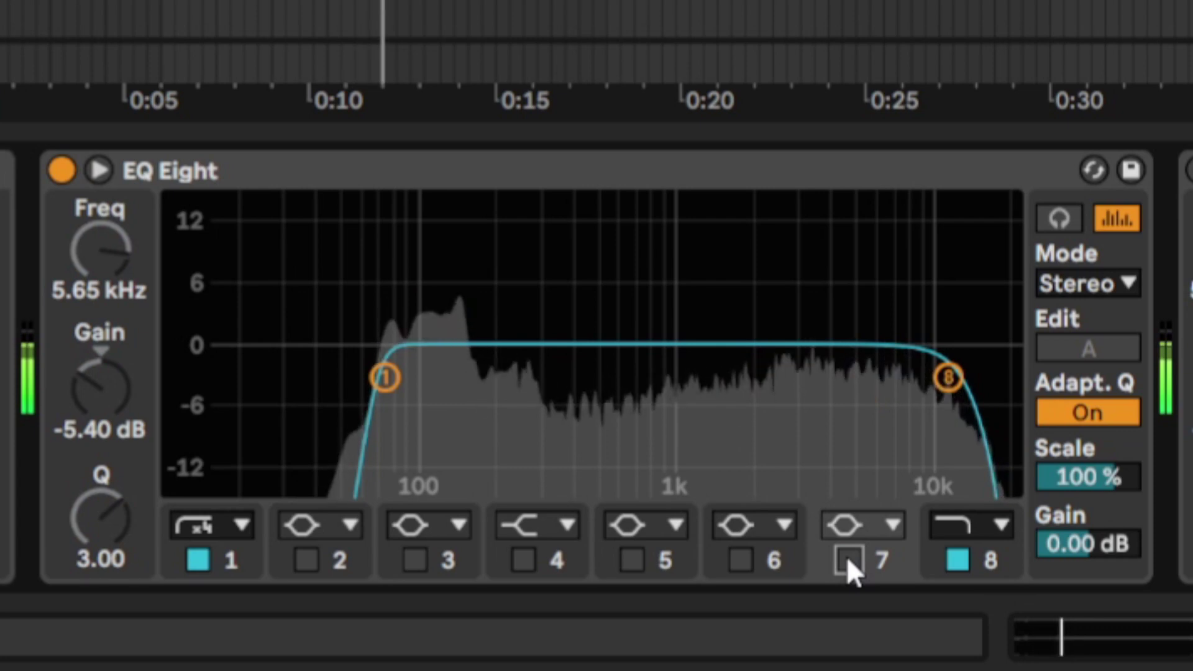
left_click(848, 559)
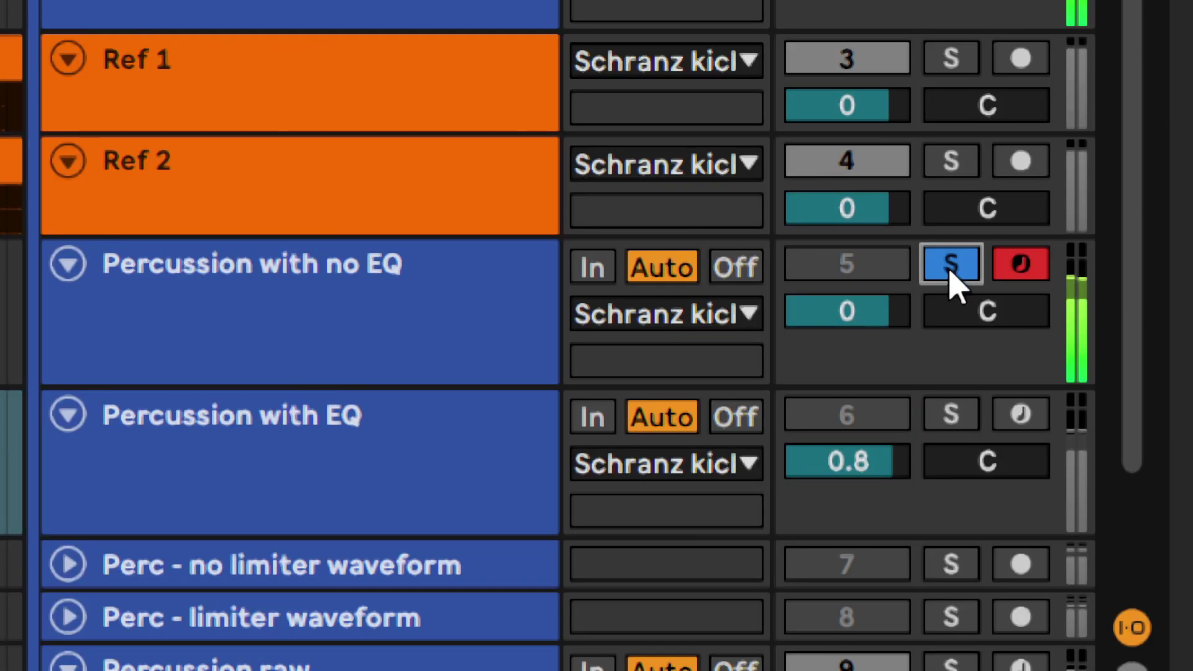
- Alternate soloing the Percussion with no EQ and Percussion with EQ tracks to compare their sound
left_click(938, 276)
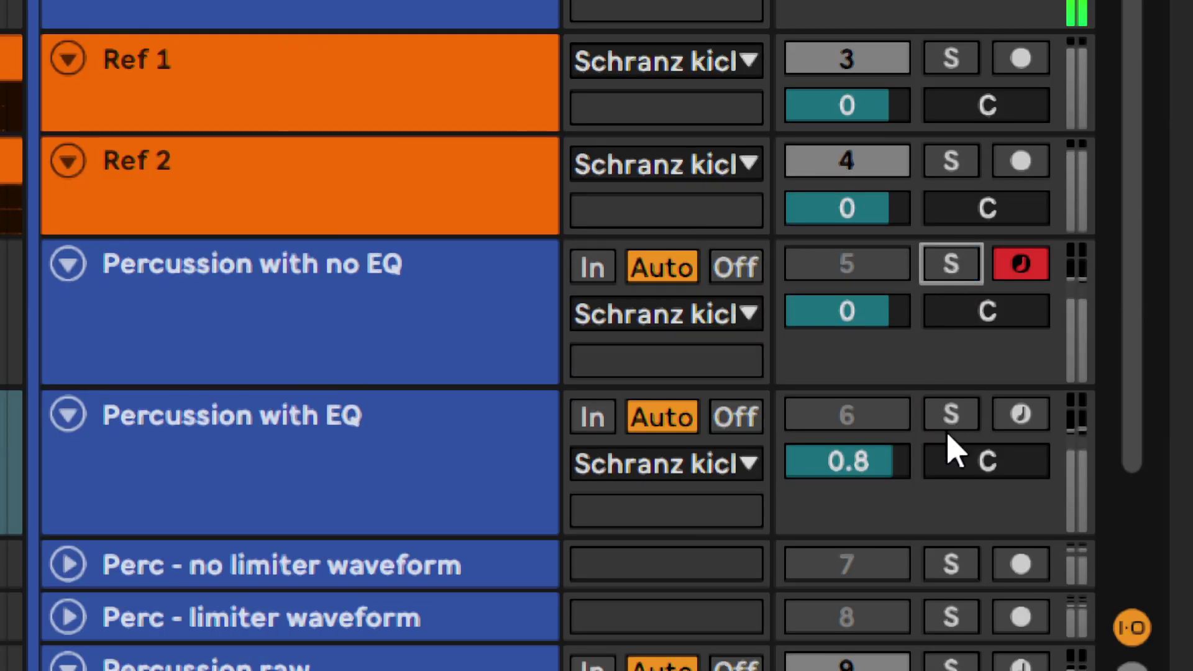
left_click(949, 425)
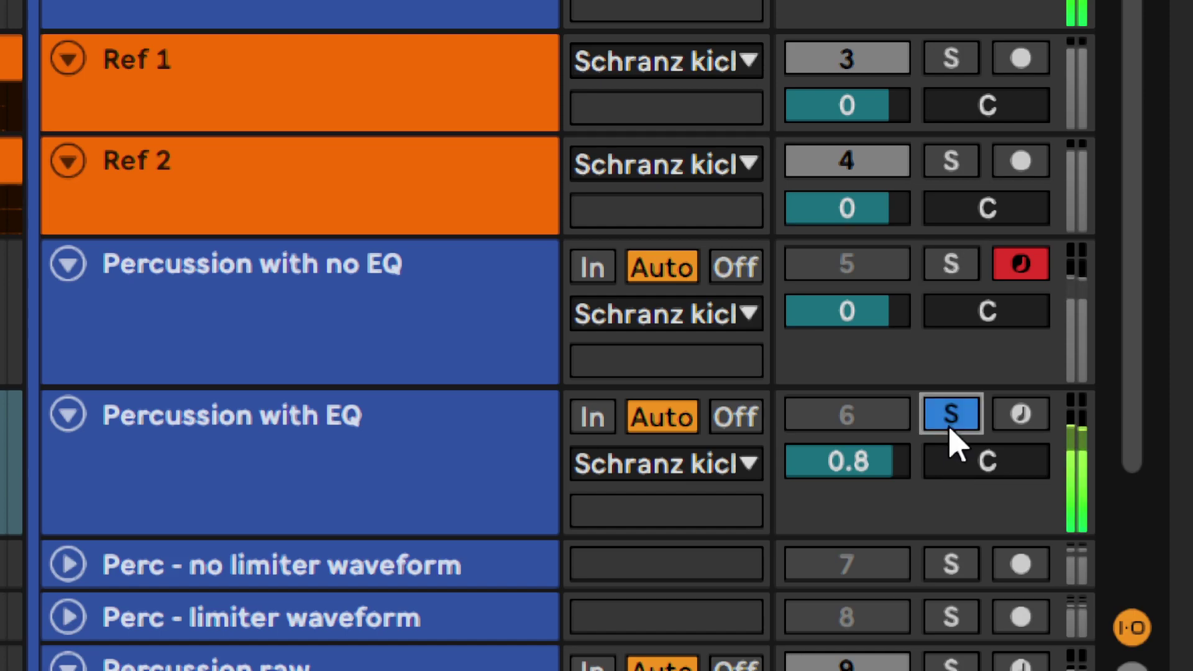
left_click(949, 425)
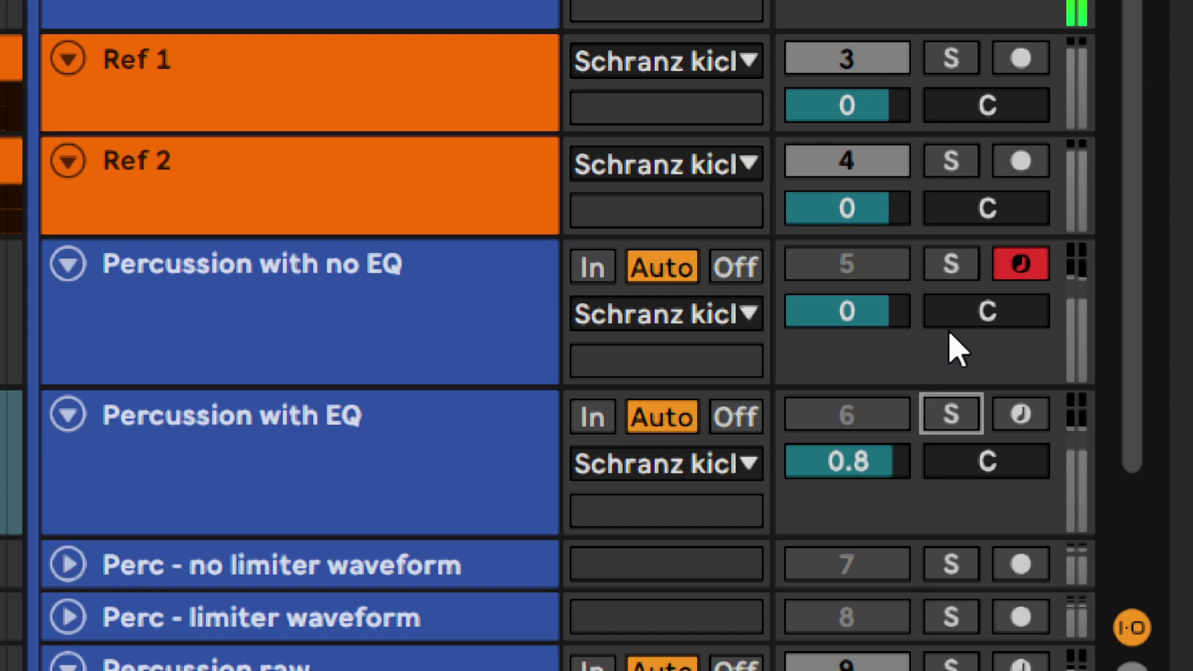
left_click(951, 266)
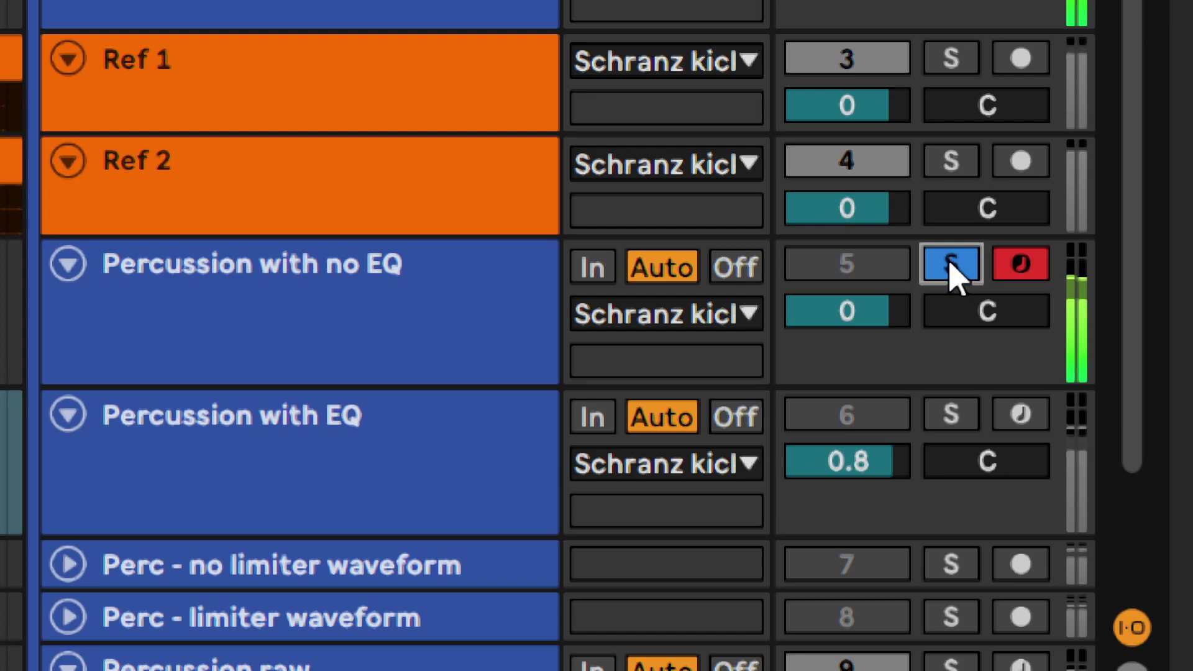
left_click(949, 262)
left_click(963, 415)
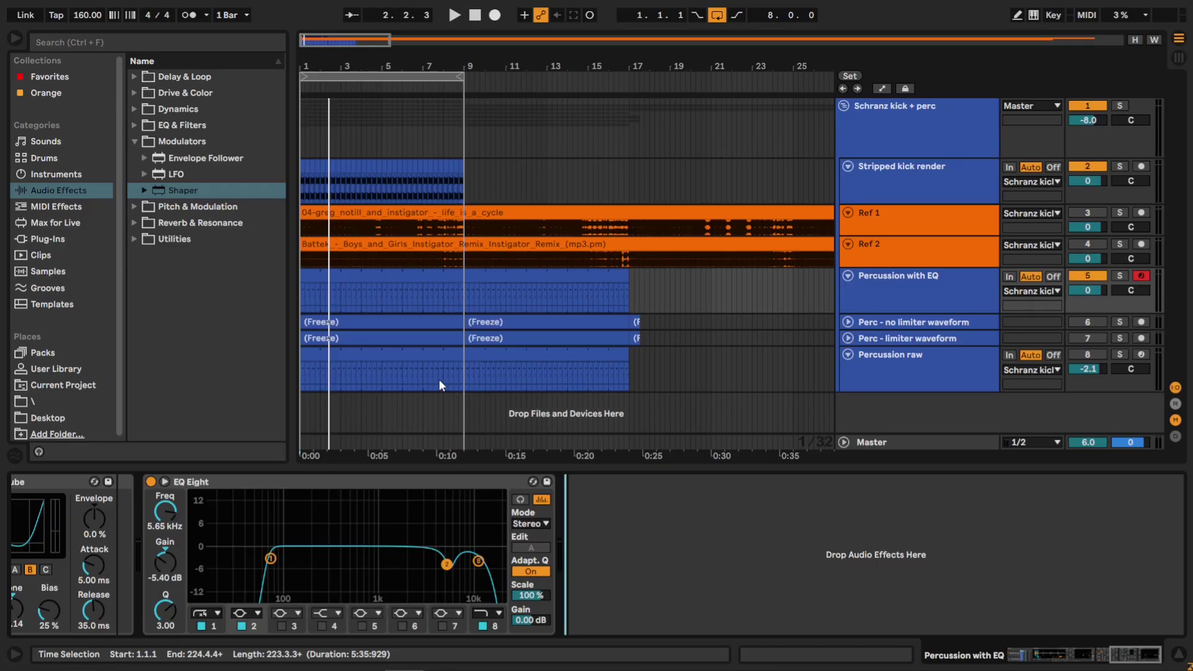
- Play the loop from the start to hear the equalized percussion with the kick, and stop playback
key("space")
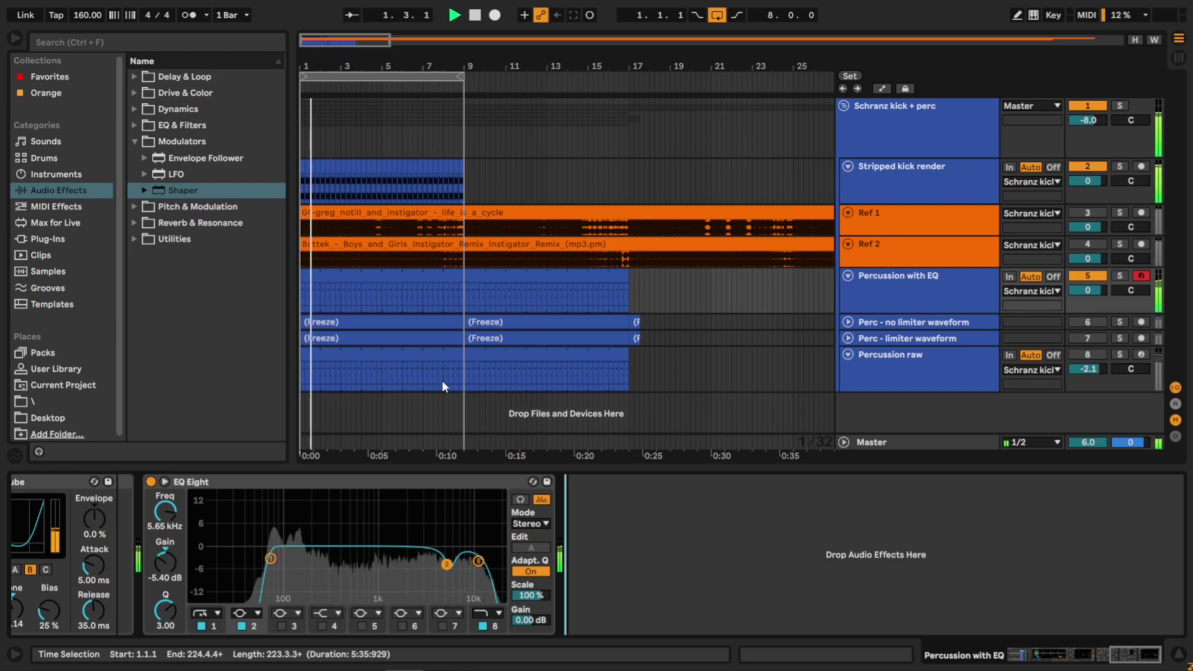
key("Left")
key("space")
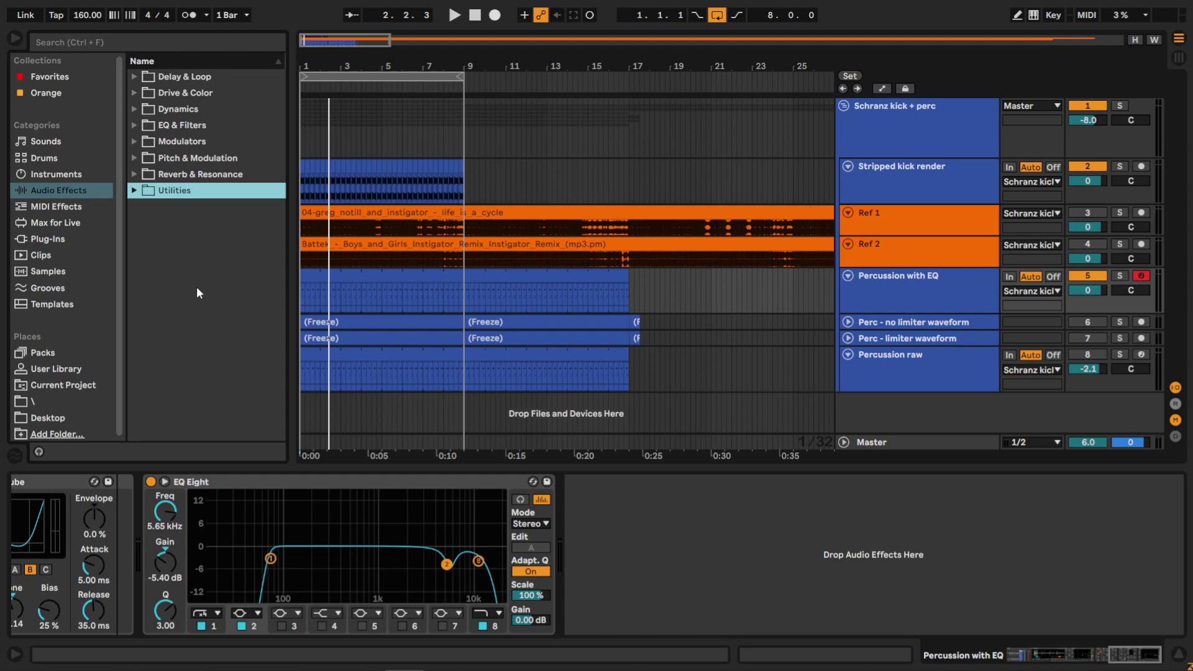
- Add a Utility effect and a Shaper modulator after EQ Eight on the Percussion with EQ track
left_click(133, 190)
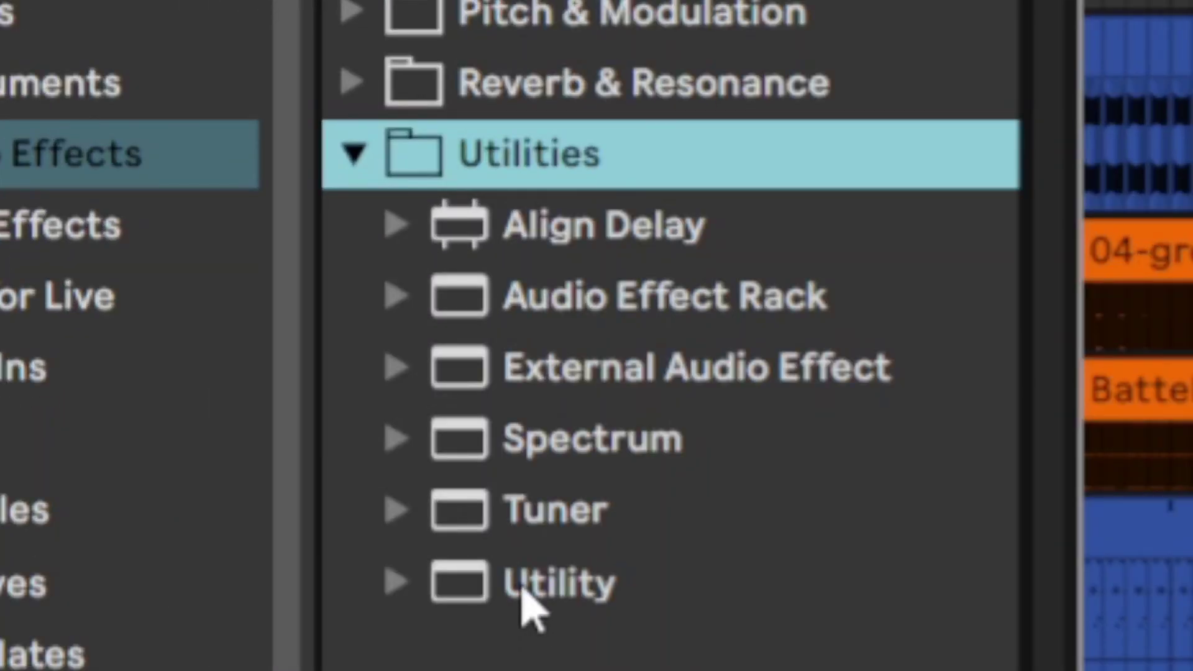
left_click_drag(174, 292, 190, 293)
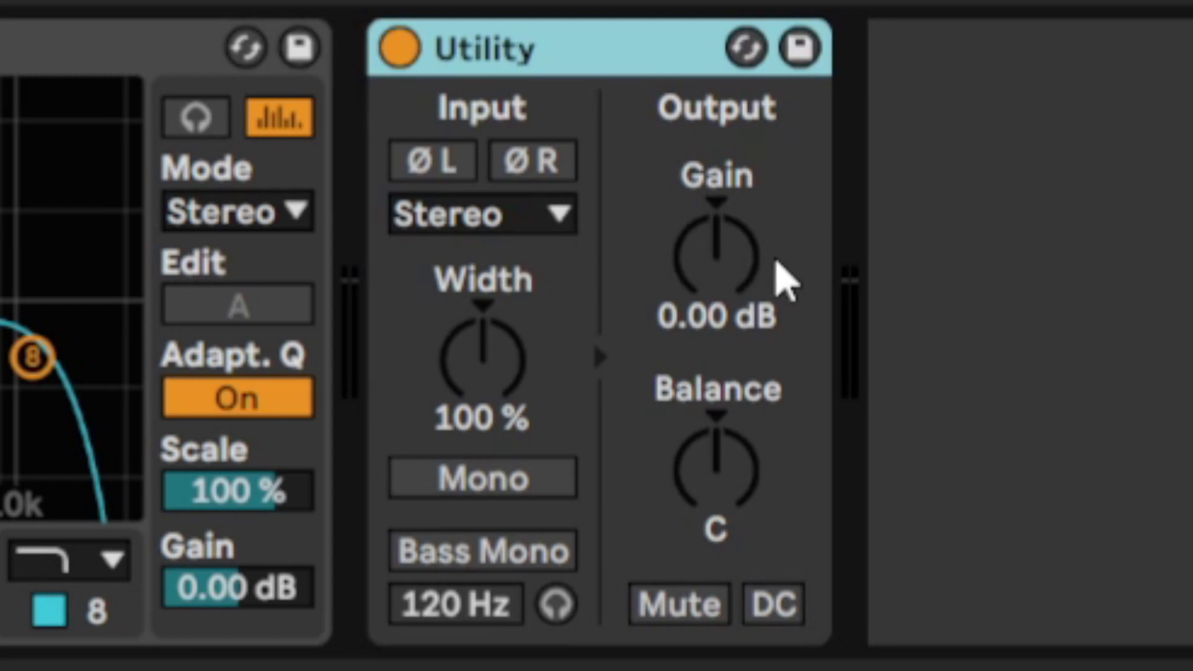
left_click(745, 279)
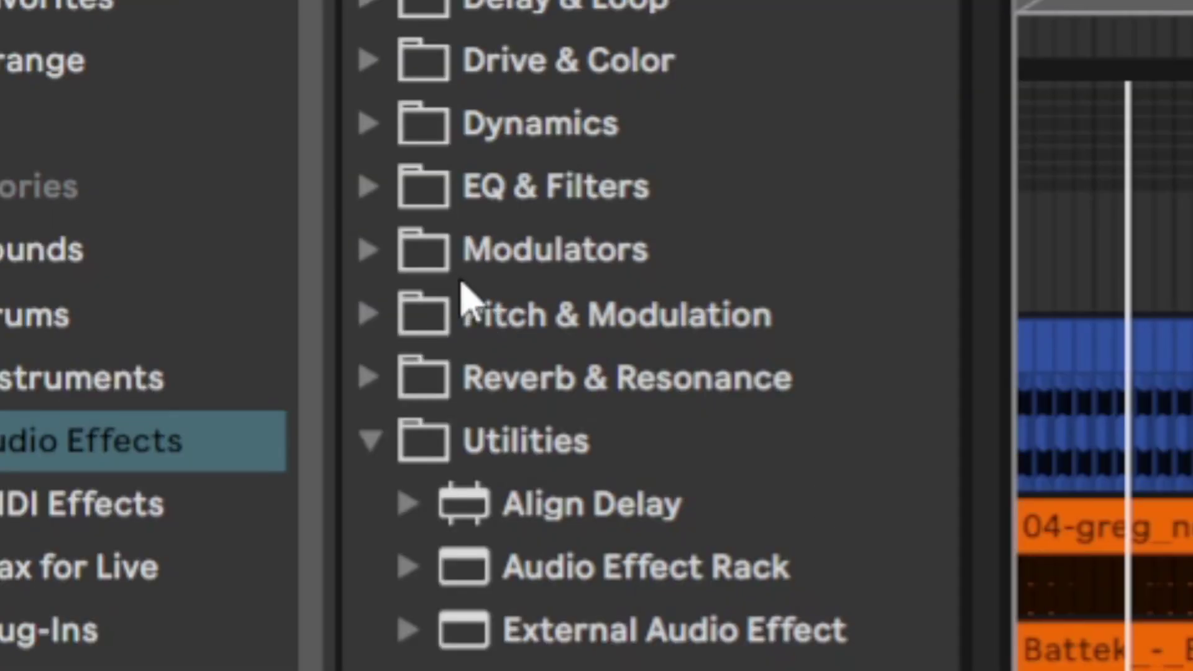
left_click(347, 273)
left_click_drag(540, 467, 713, 463)
left_click(740, 474)
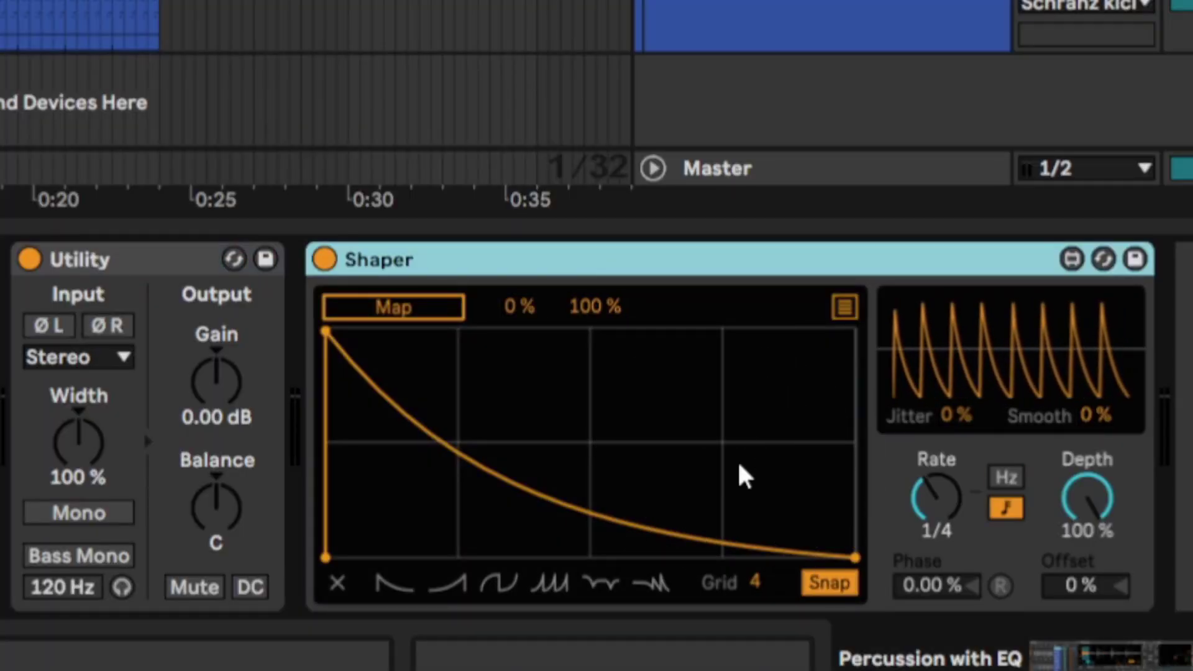
- Map Shaper to Utility's output Gain and set the mapping's maximum to 51%
left_click(435, 314)
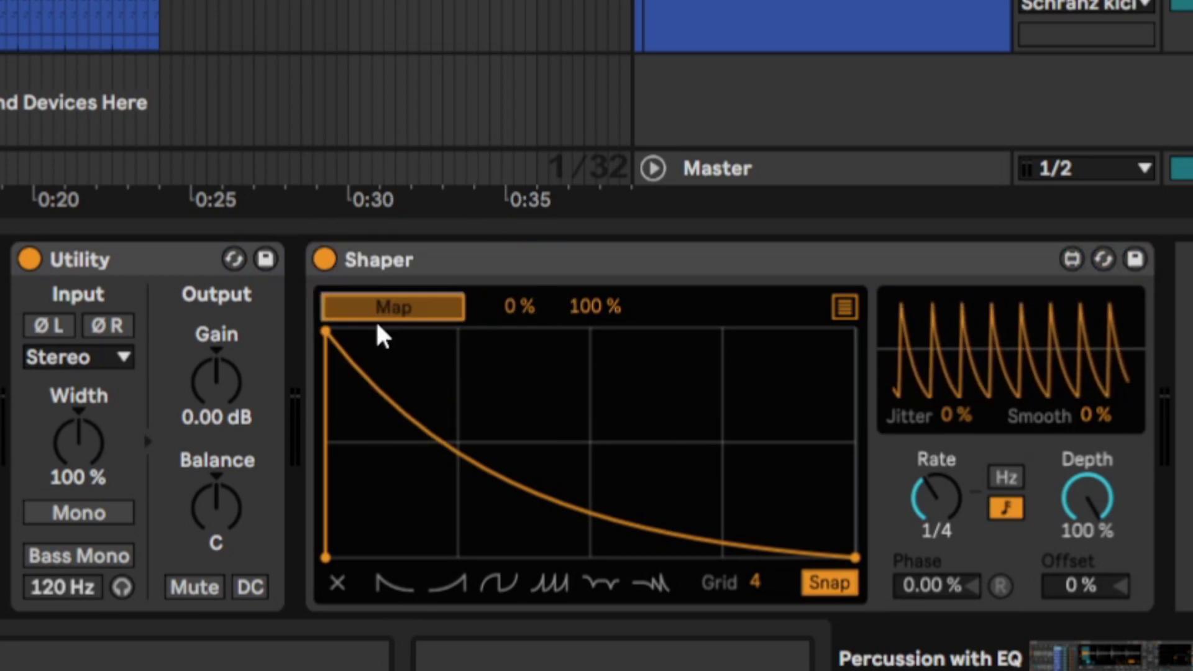
left_click(234, 393)
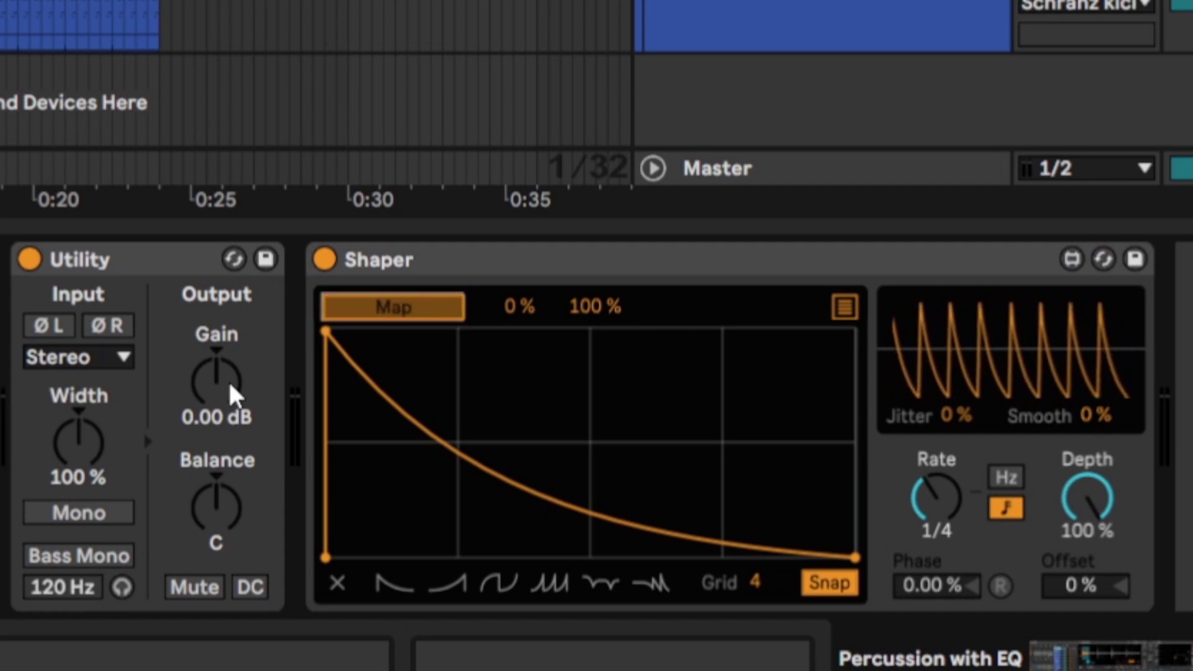
left_click(232, 392)
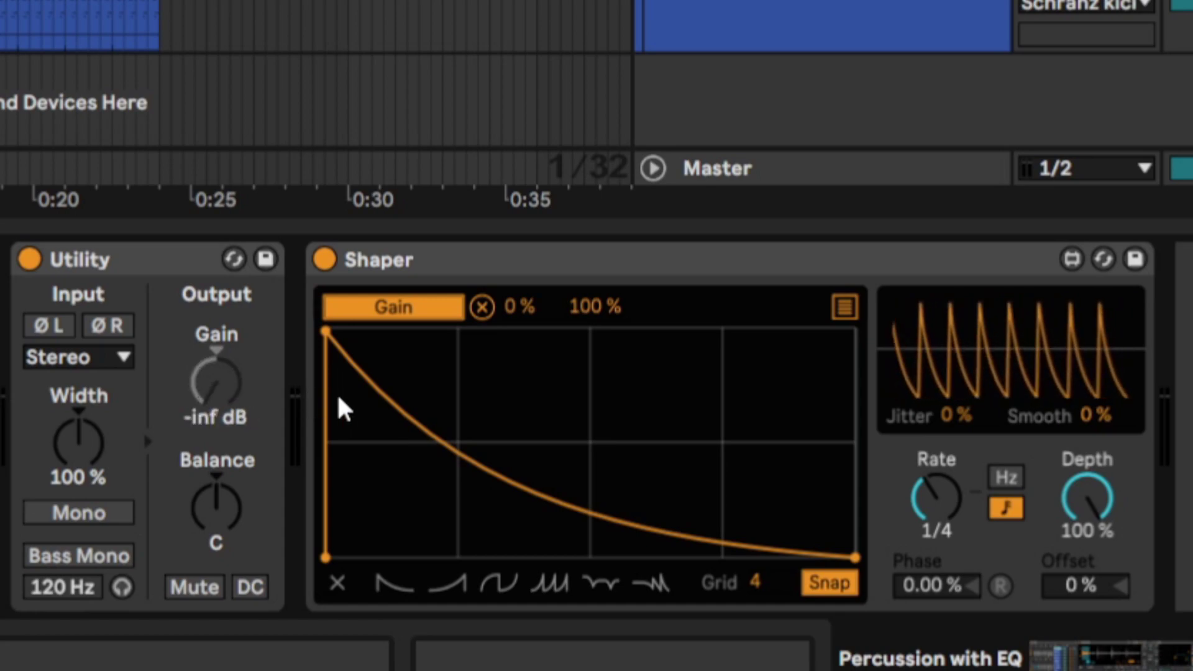
left_click(587, 304)
left_click_drag(582, 306, 583, 334)
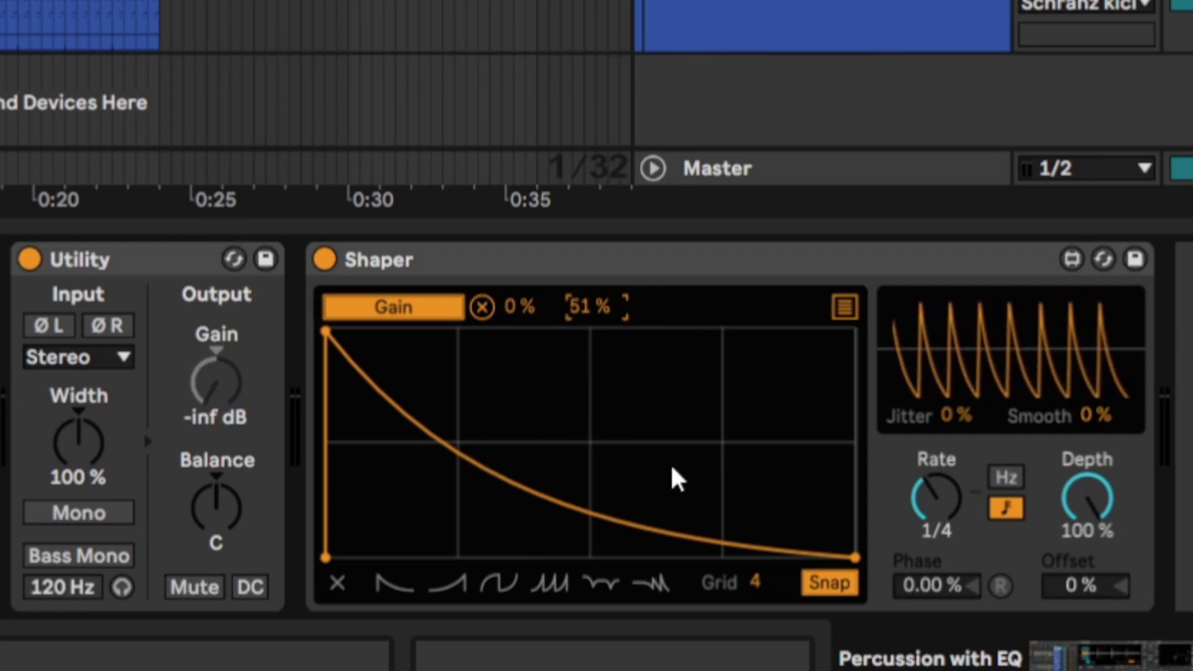
- Set Shaper's grid to 16 and try adding, moving and deleting breakpoints on its curve
left_click_drag(751, 580, 751, 556)
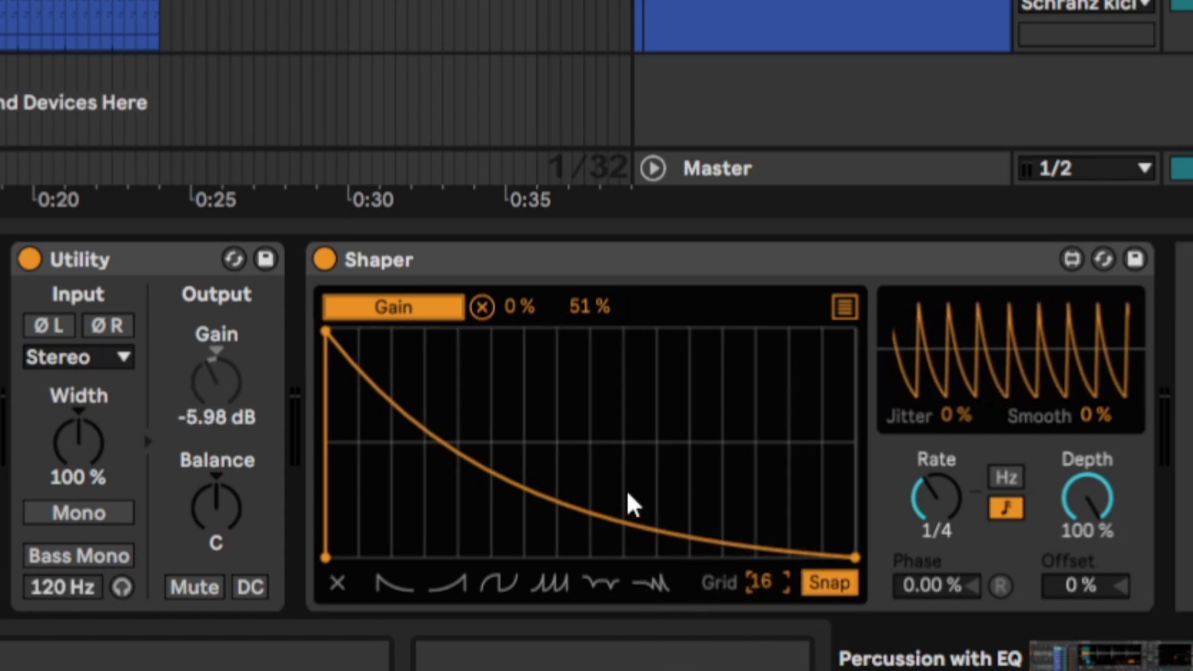
left_click(627, 400)
left_click_drag(627, 400, 524, 446)
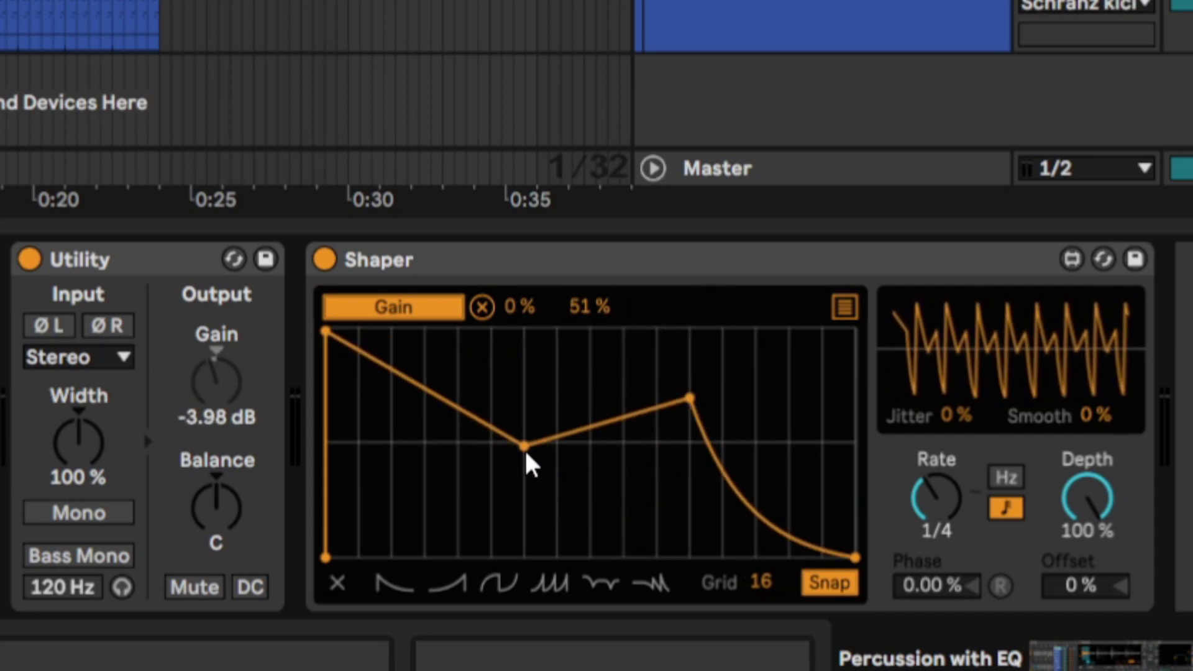
double_click(524, 446)
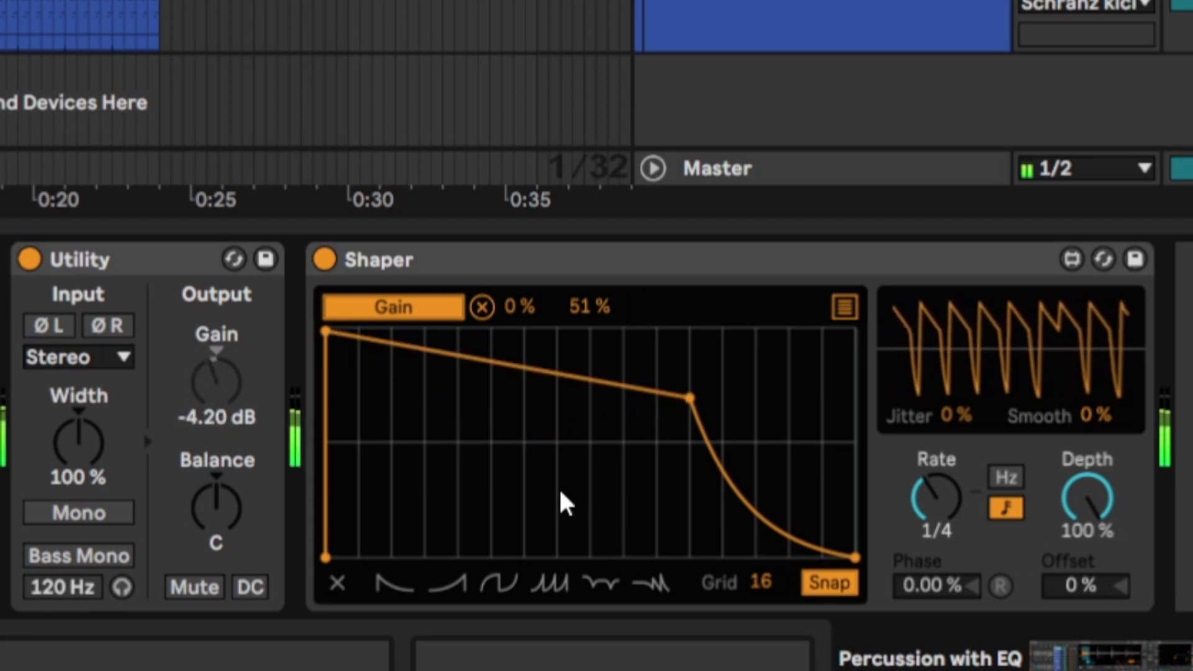
- Reshape Shaper's curve to stay at minimum until the third grid line, ramp to maximum at the eighth, and hold to the end
left_click_drag(326, 330, 429, 566)
left_click_drag(453, 474, 590, 312)
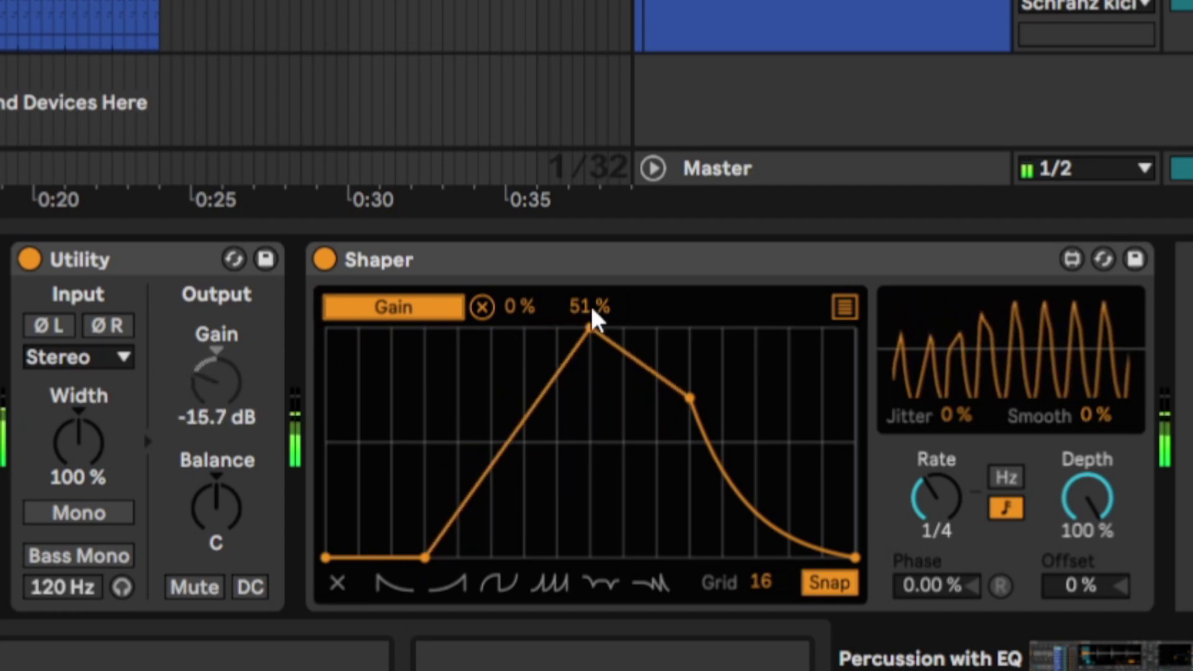
left_click_drag(690, 396, 690, 339)
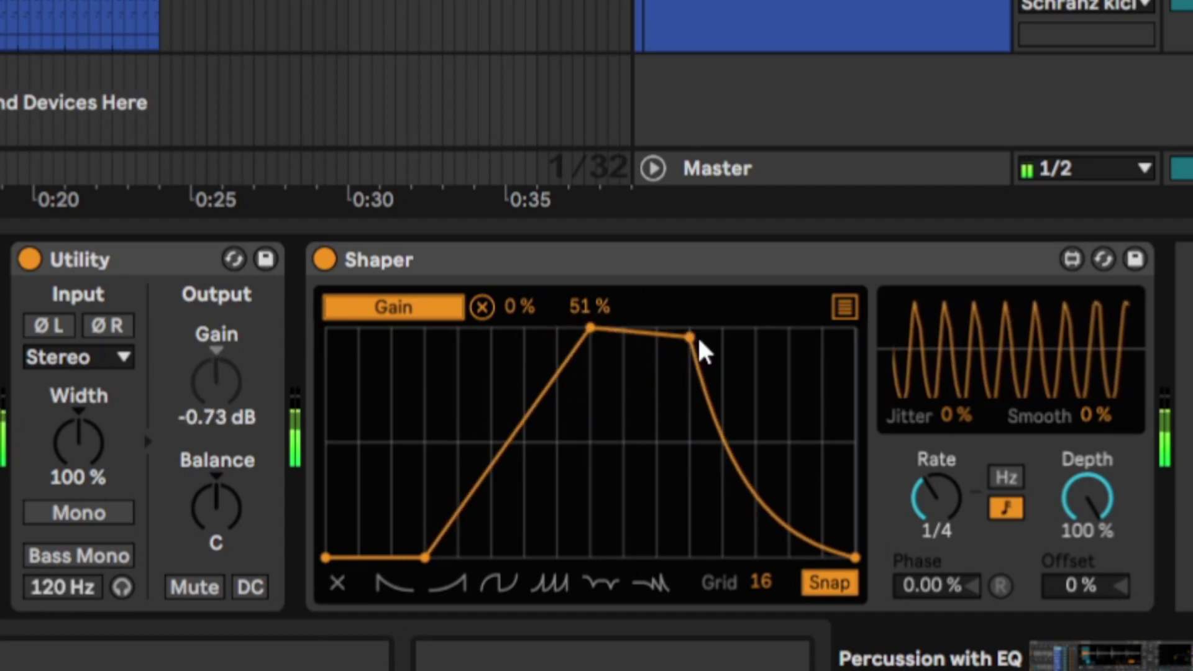
double_click(691, 336)
left_click_drag(738, 381, 873, 317)
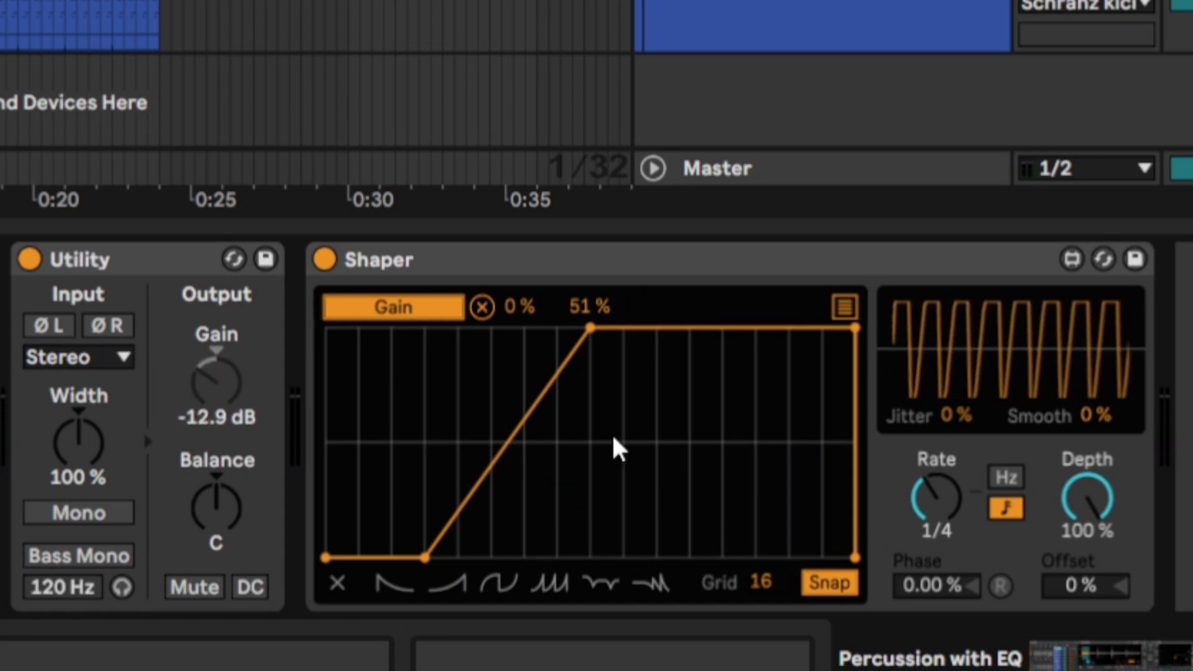
- Raise the minimum of Shaper's Gain mapping to make the sidechain ducking less deep
left_click(511, 318)
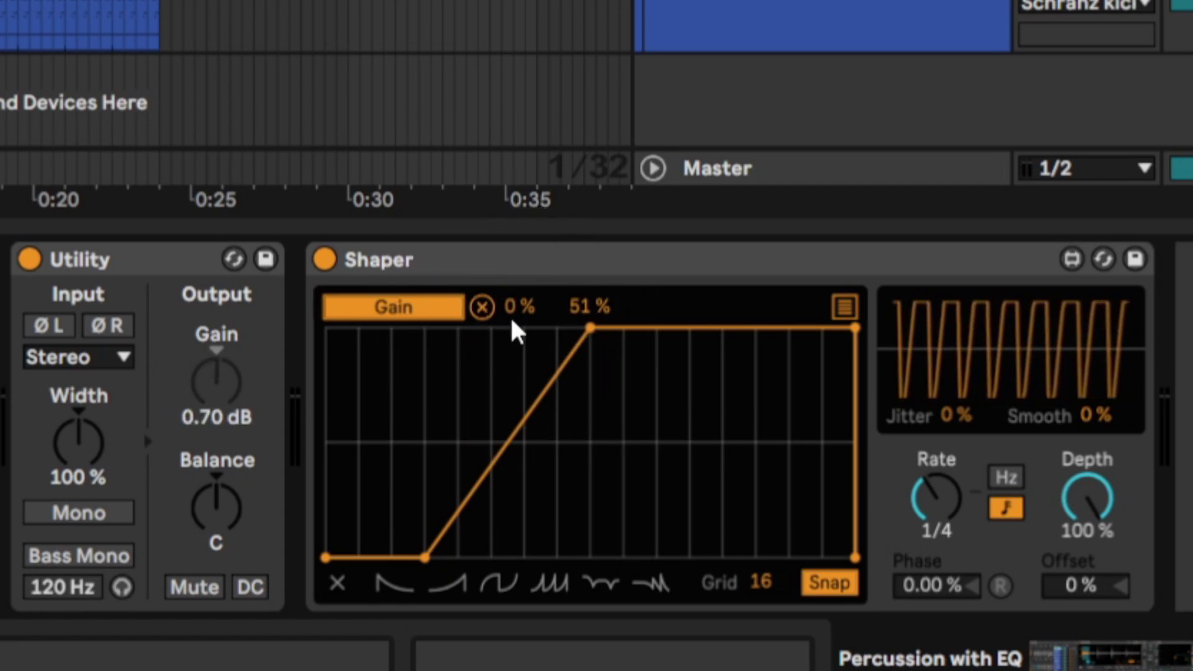
left_click(510, 306)
left_click_drag(510, 305, 510, 276)
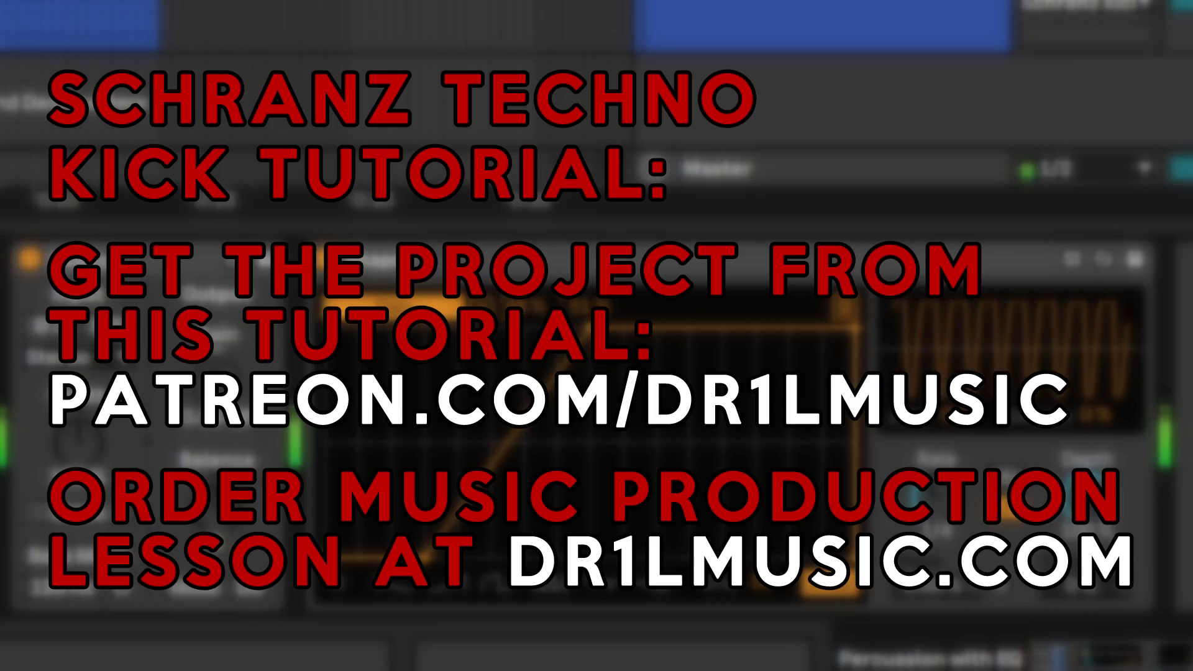